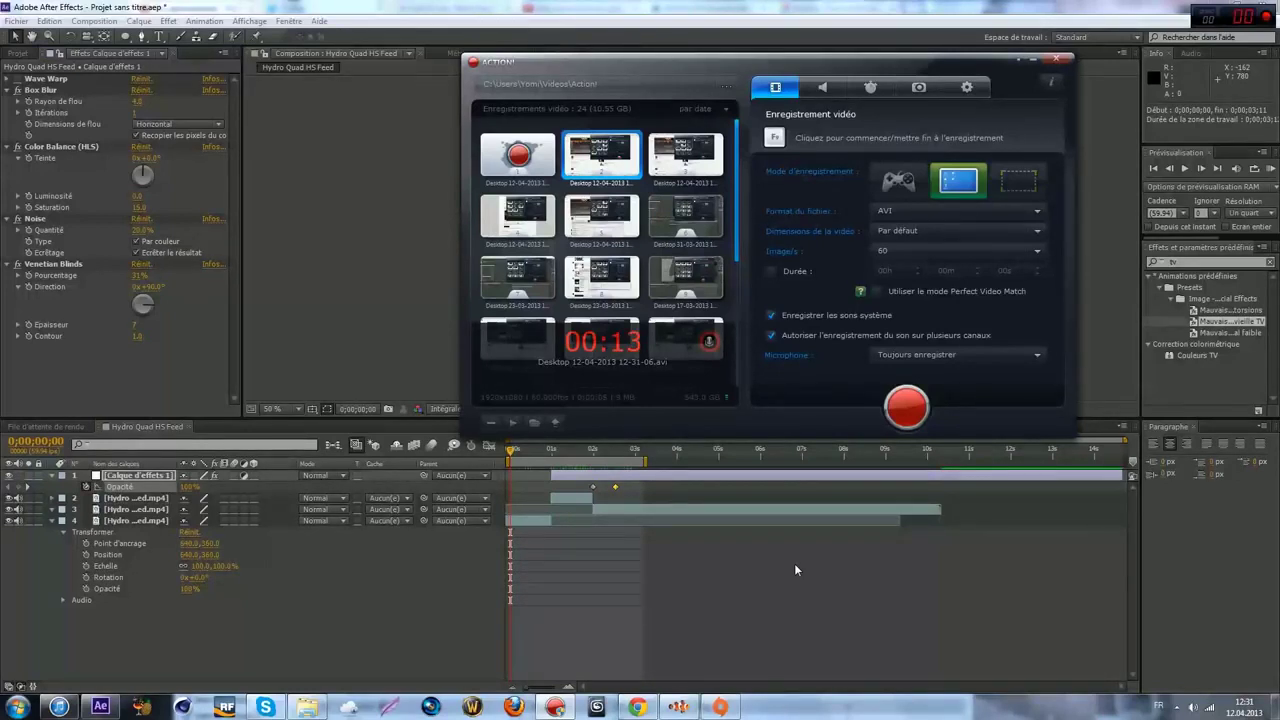
- Switch to Chrome, open the YouTube channel's own activity feed, close the leftover mattrunks tab and look through the published After Effects tutorials
left_click(636, 707)
left_click(50, 116)
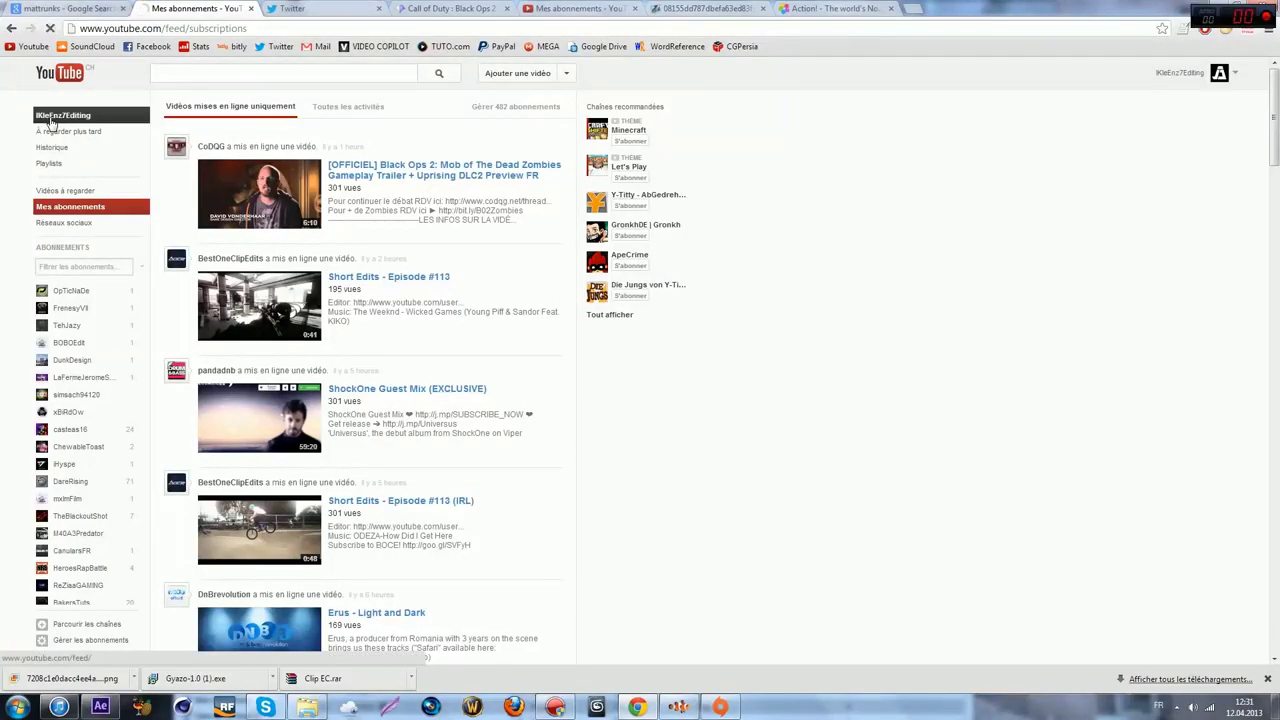
left_click(134, 8)
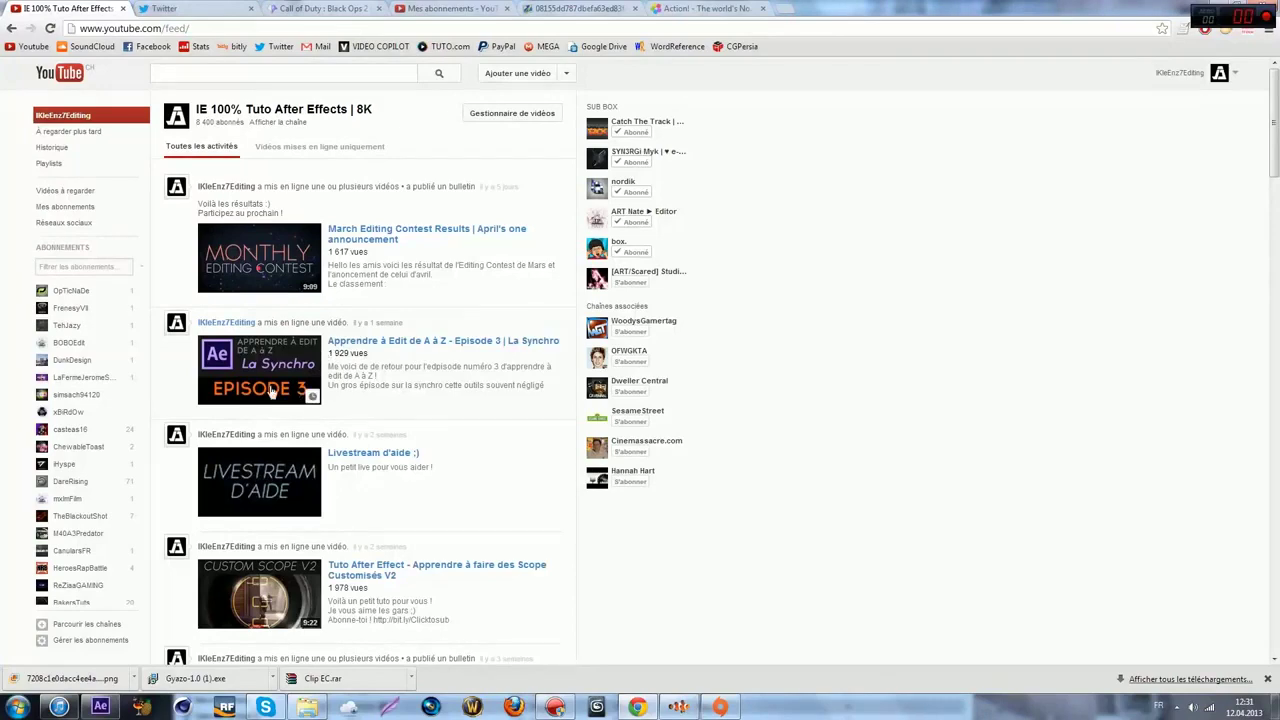
scroll(275, 375, "down", 3)
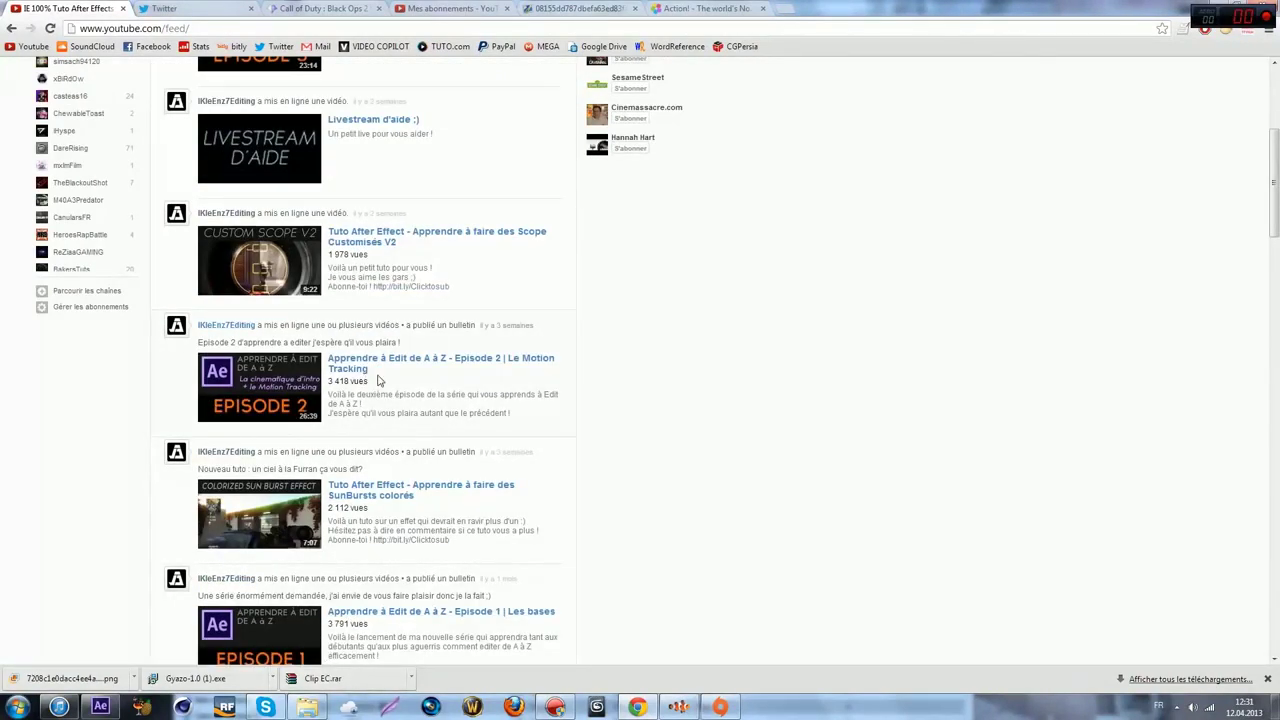
scroll(255, 400, "down", 1)
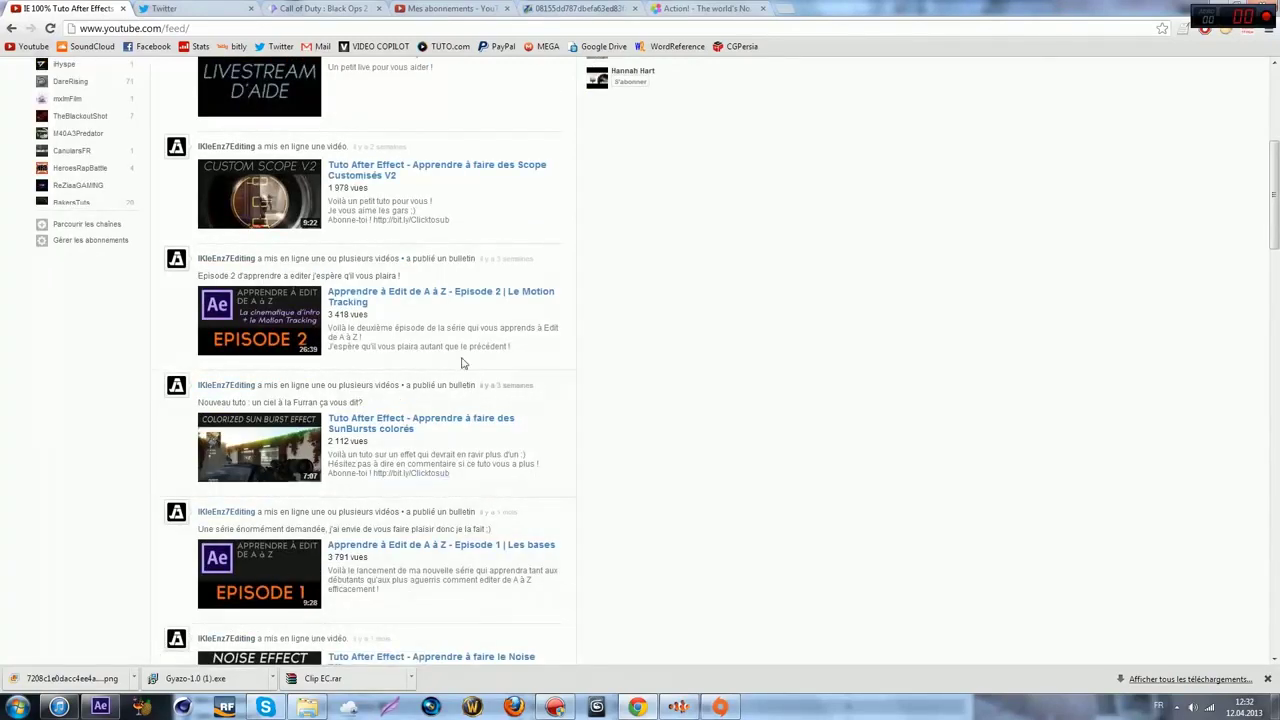
scroll(385, 460, "up", 4)
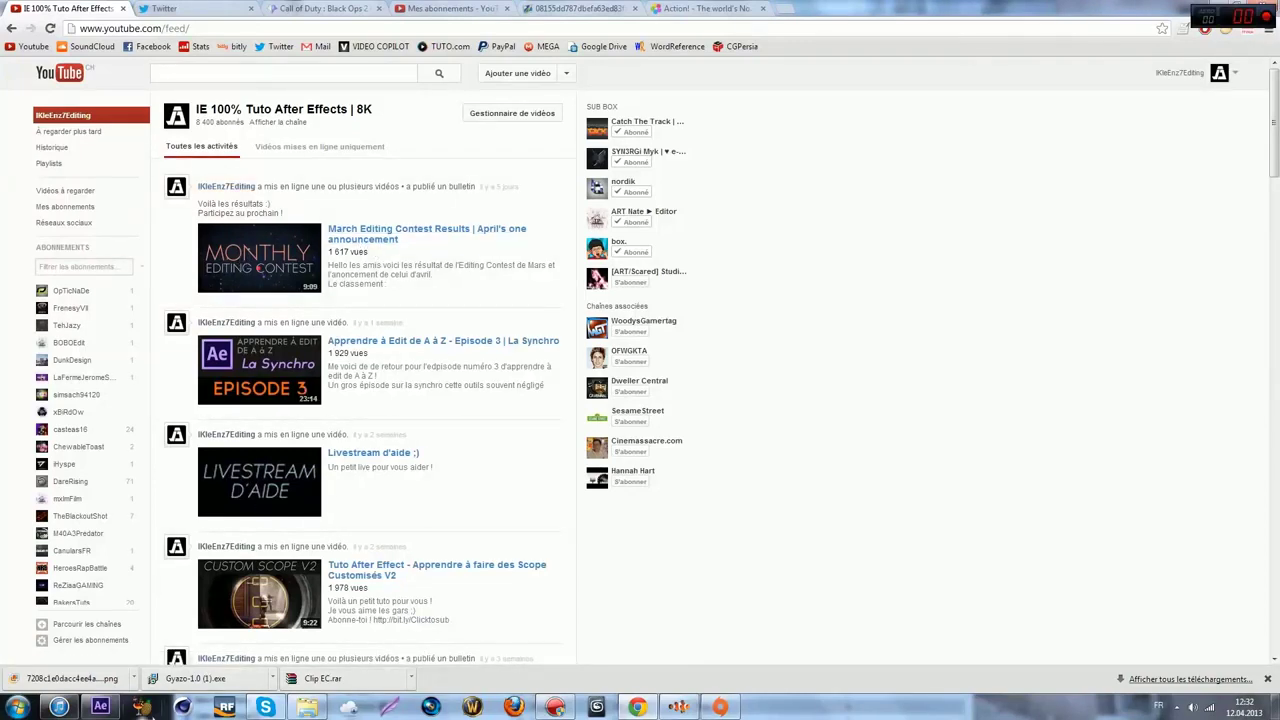
- Switch back to After Effects and examine the finished scope effect from the start of the composition to 0;00;01;00
left_click(100, 707)
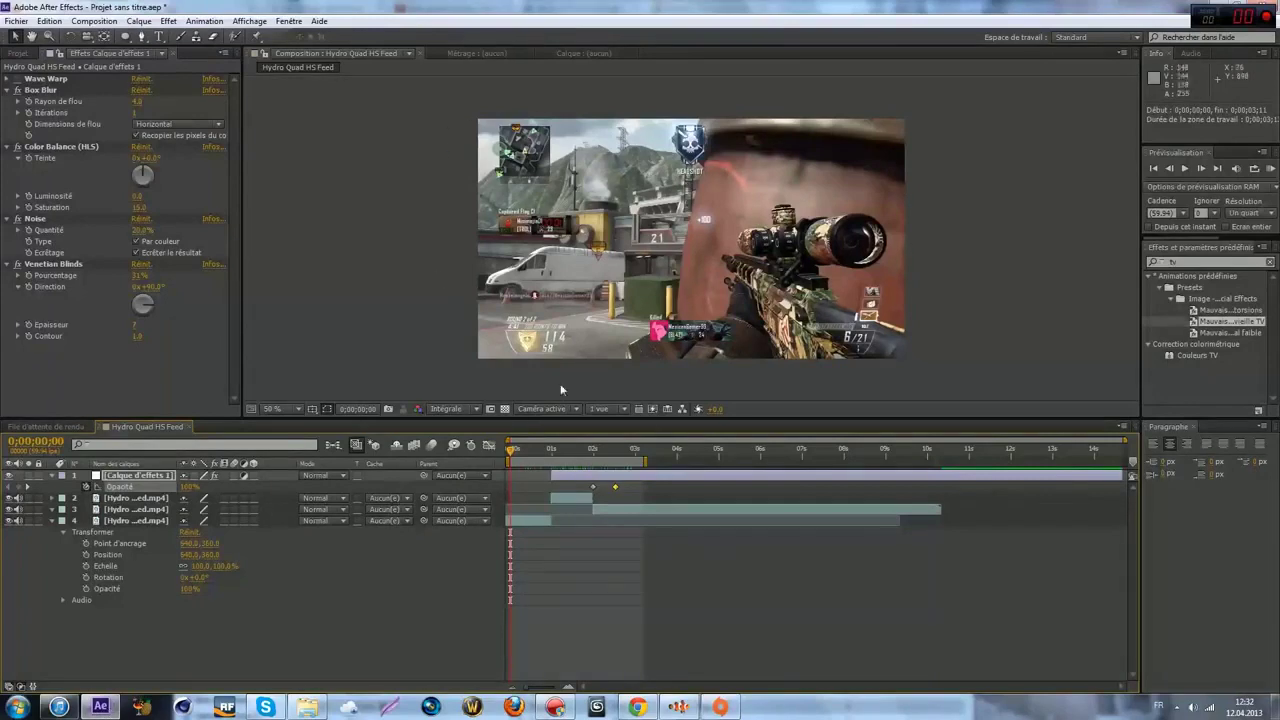
mouse_move(512, 452)
left_mouse_down()
mouse_move(563, 452)
mouse_move(500, 447)
left_mouse_up()
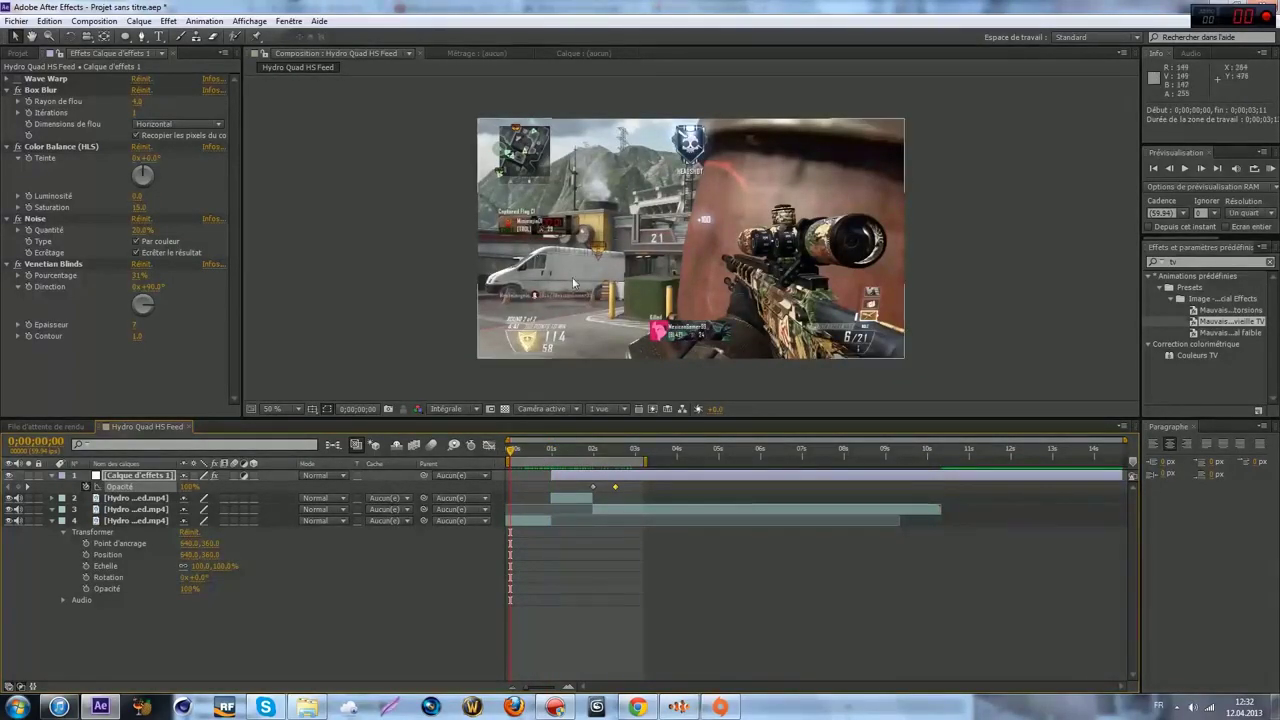
left_click(554, 452)
left_click_drag(554, 455, 555, 452)
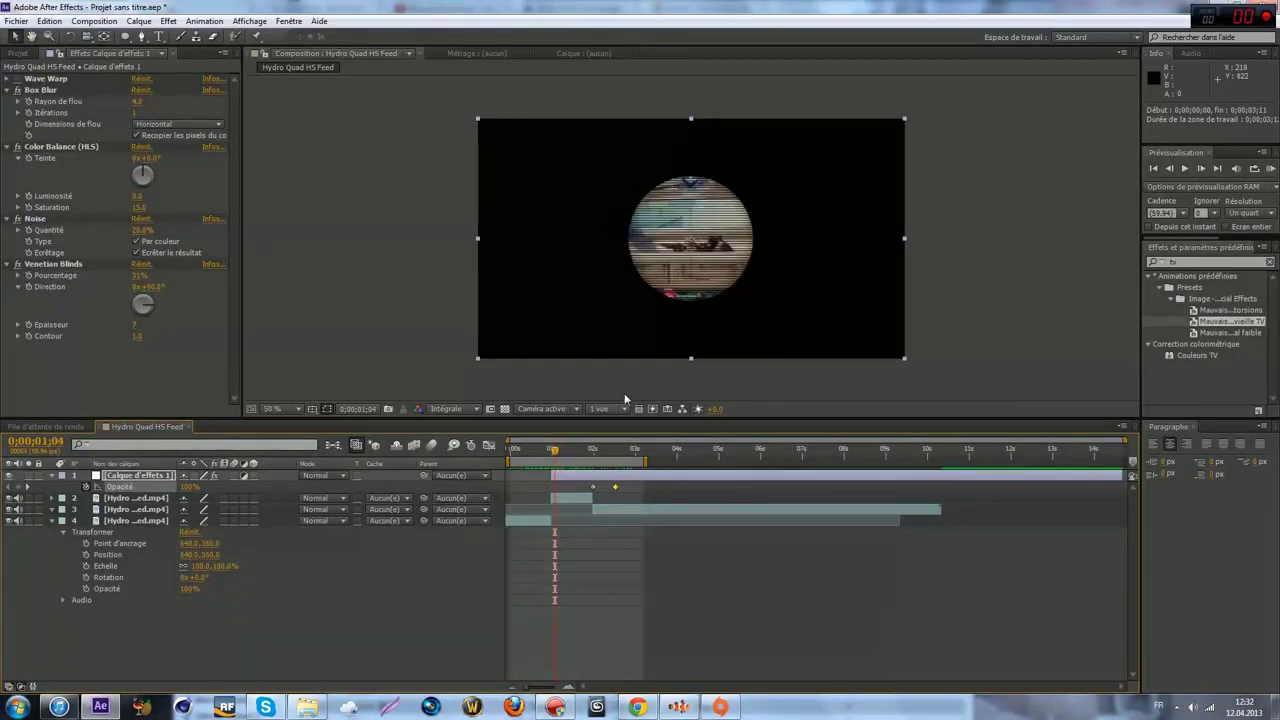
scroll(686, 215, "up", 2)
scroll(714, 307, "down", 4)
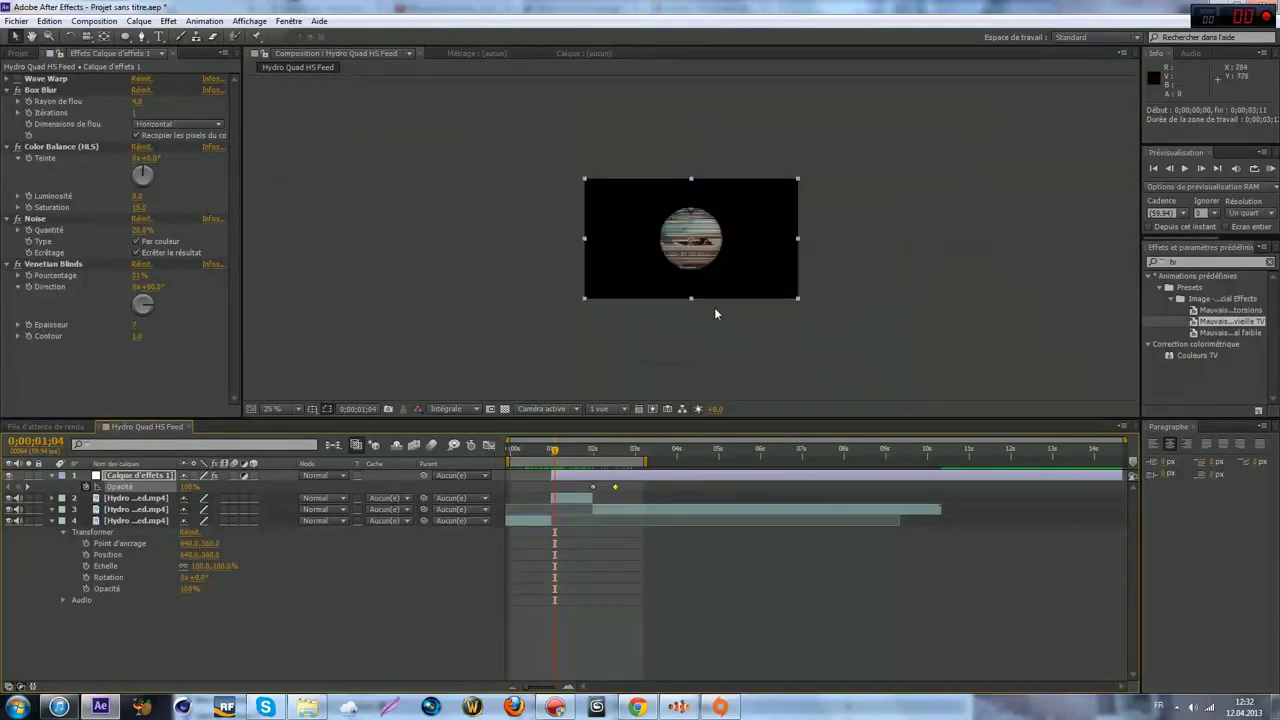
scroll(714, 307, "up", 1)
mouse_move(551, 451)
left_mouse_down()
mouse_move(595, 450)
mouse_move(550, 441)
left_mouse_up()
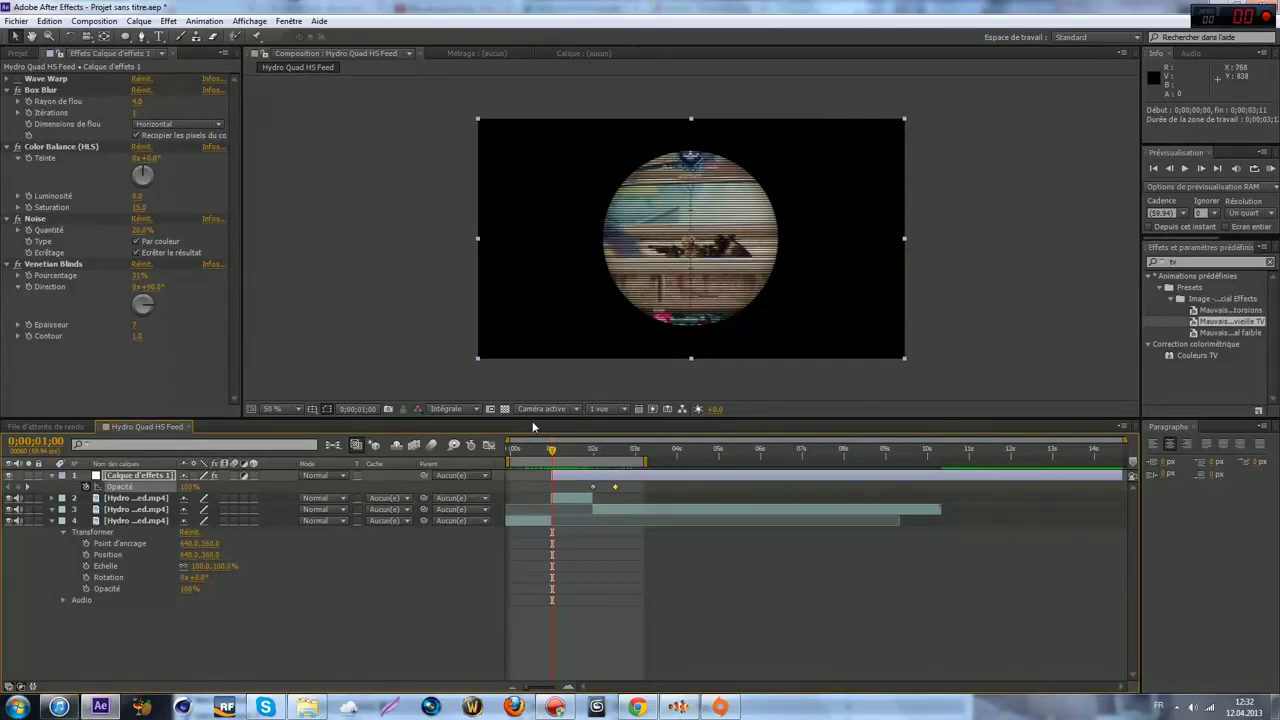
- Examine the circular mask and the scan-line distortion on the scope view at 0;00;01;49
mouse_move(577, 453)
left_mouse_down()
mouse_move(600, 455)
mouse_move(576, 457)
mouse_move(589, 457)
left_mouse_up()
scroll(654, 285, "up", 3)
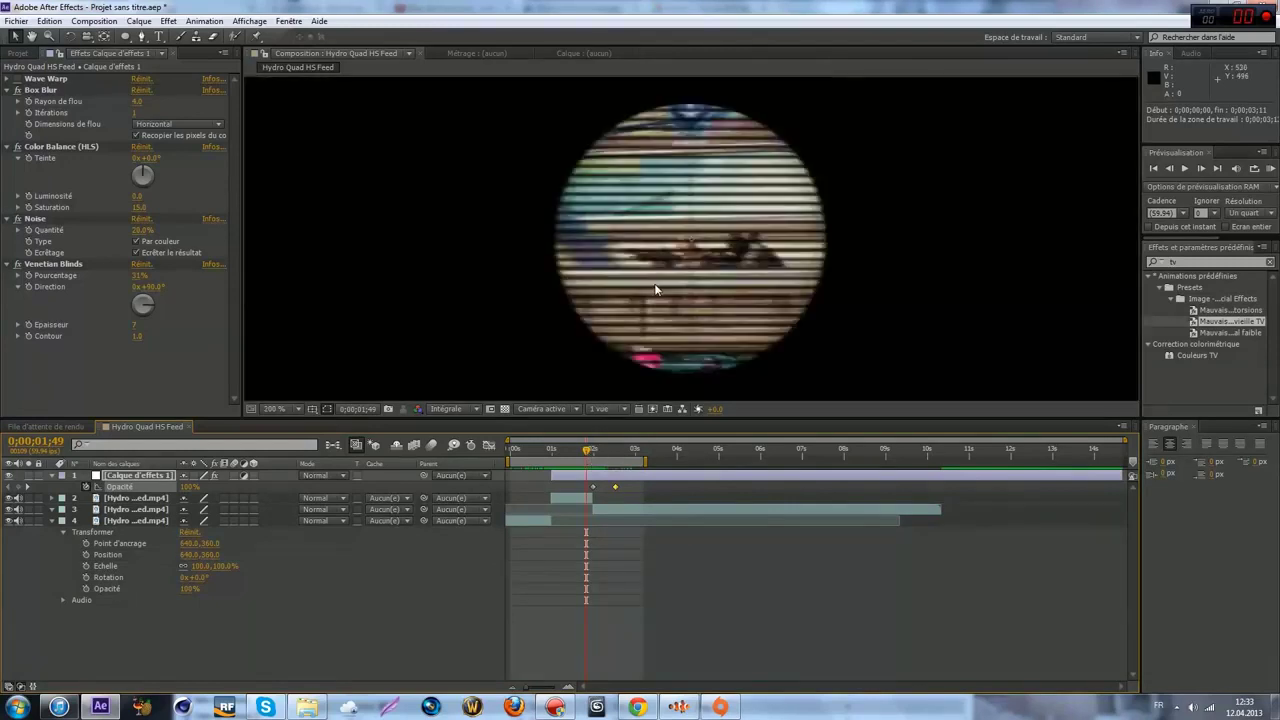
scroll(657, 286, "down", 3)
scroll(670, 195, "down", 2)
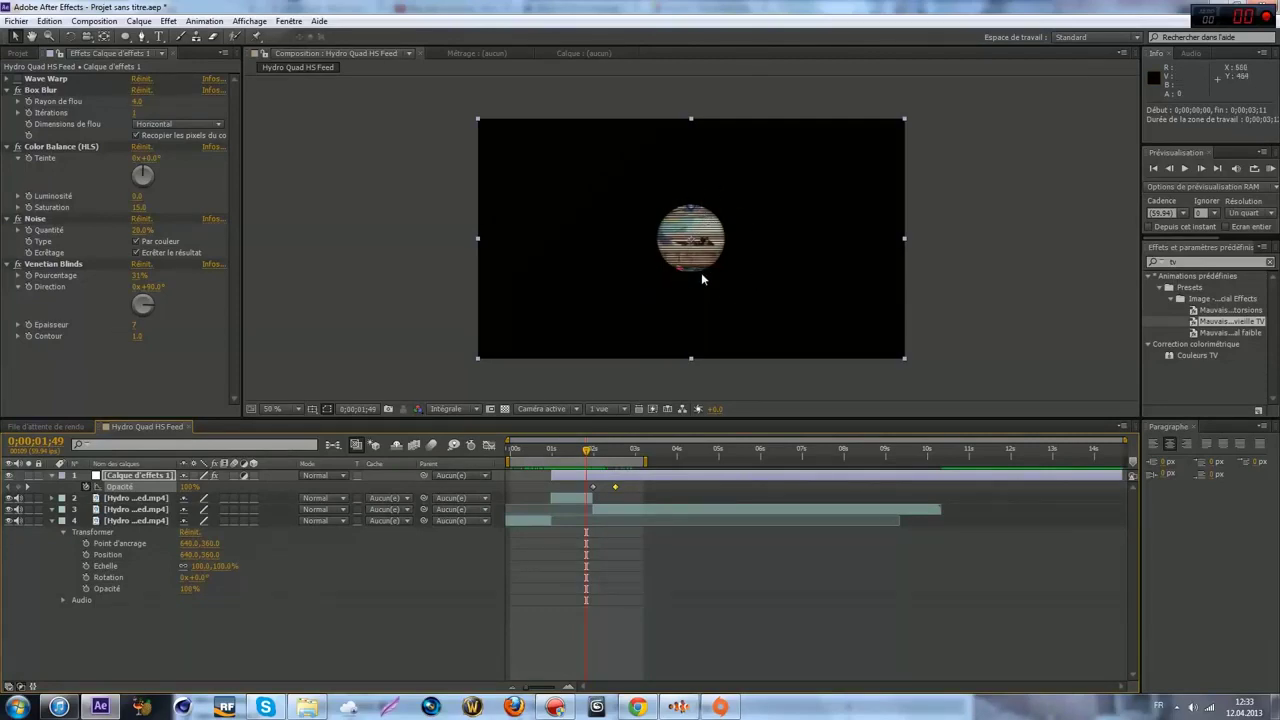
scroll(634, 253, "up", 1)
scroll(704, 295, "down", 2)
scroll(704, 295, "up", 7)
scroll(704, 295, "down", 7)
scroll(704, 296, "up", 1)
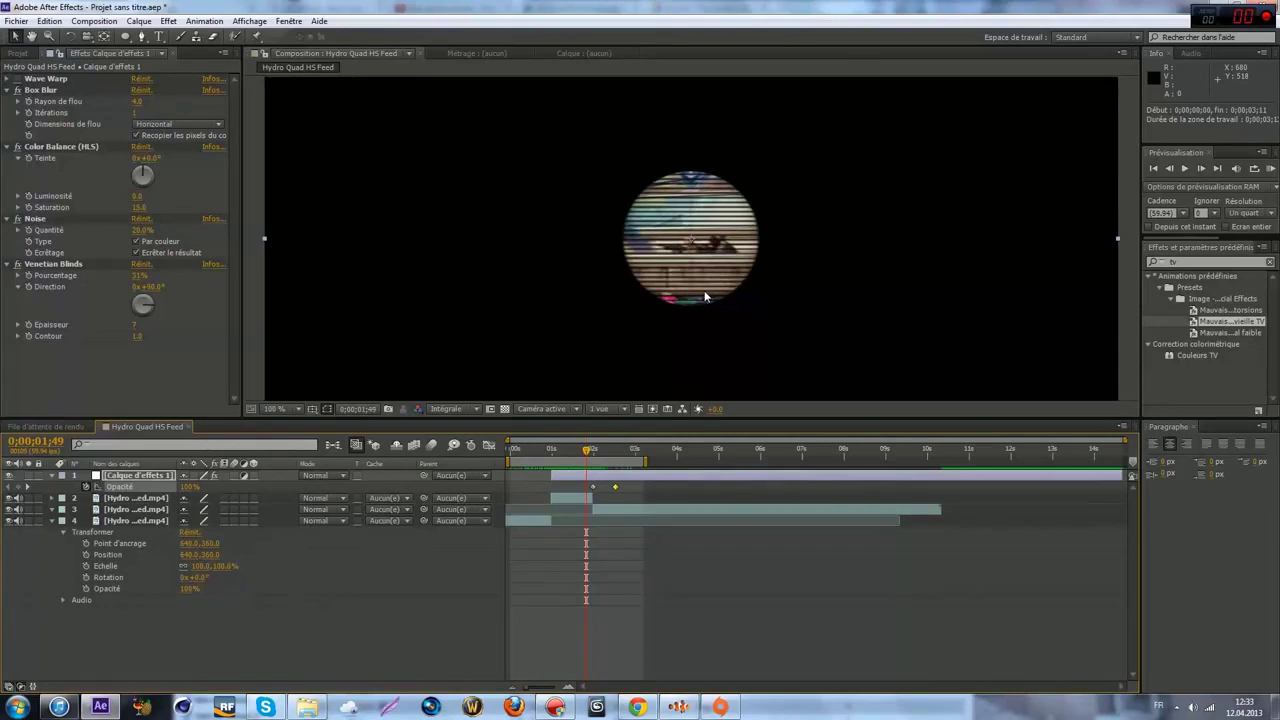
- Review the fading distortion around 0;00;02;21, and return to the beginning of the composition
mouse_move(585, 450)
left_mouse_down()
mouse_move(558, 451)
mouse_move(608, 447)
left_mouse_up()
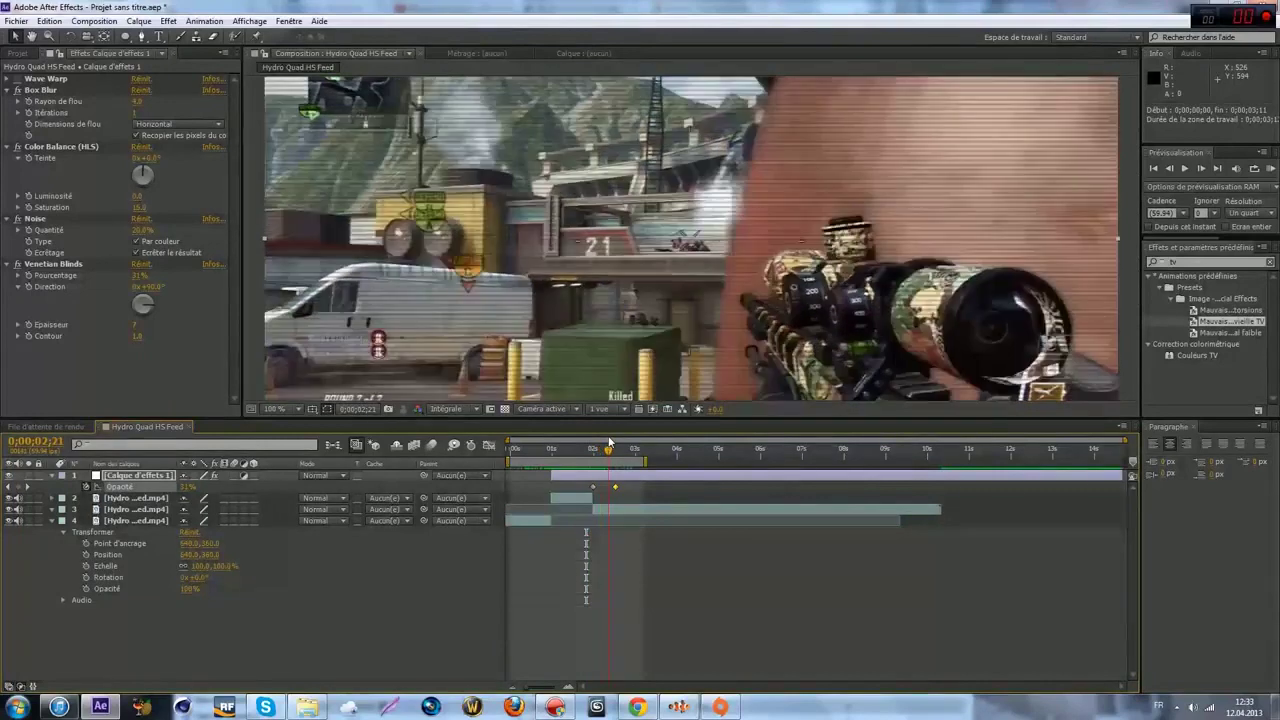
scroll(981, 362, "down", 2)
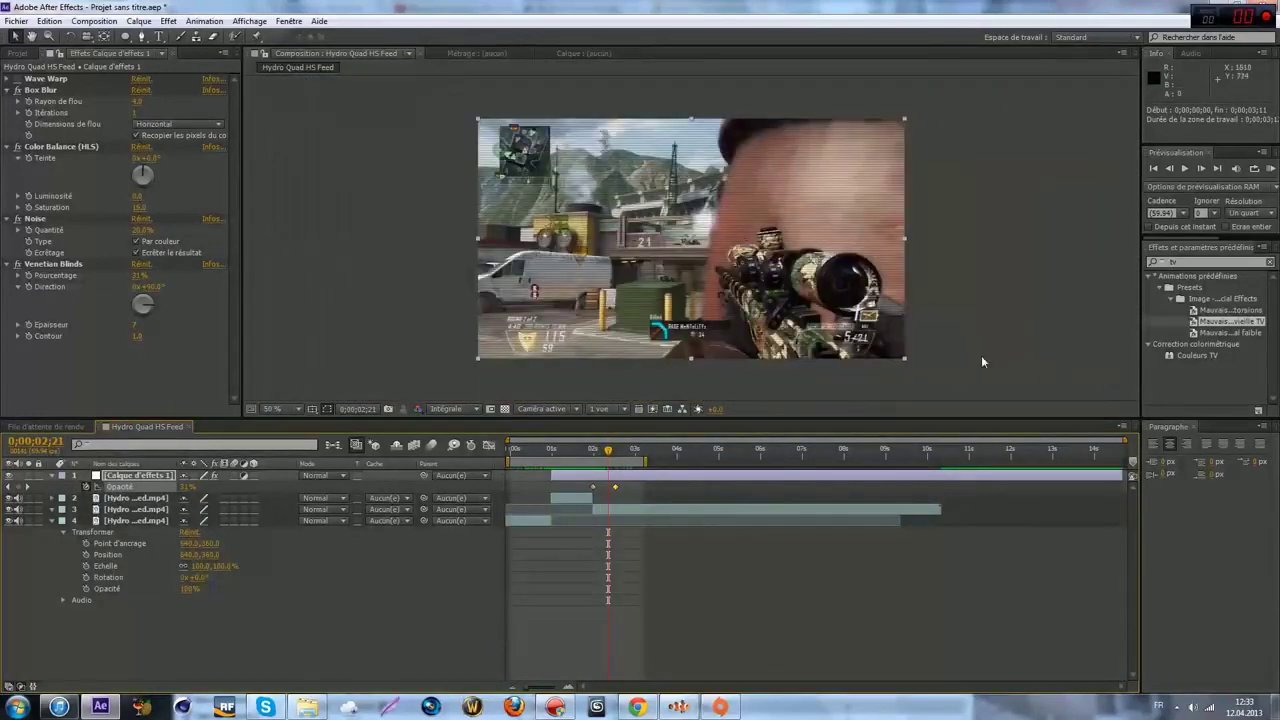
left_click(598, 455)
left_click_drag(598, 459, 510, 450)
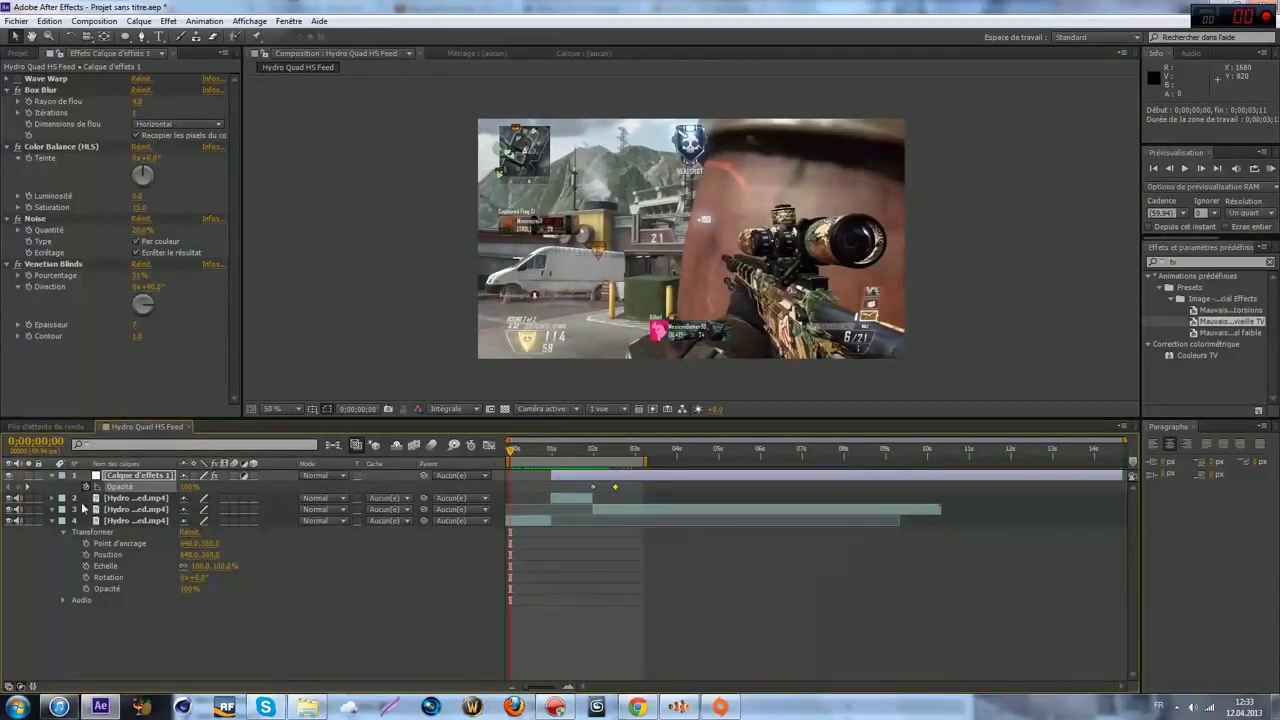
- Create a new composition from Hydro Quad HS Feed.mp4 and move its layer earlier so it starts at -0;00;05;27
left_click(17, 53)
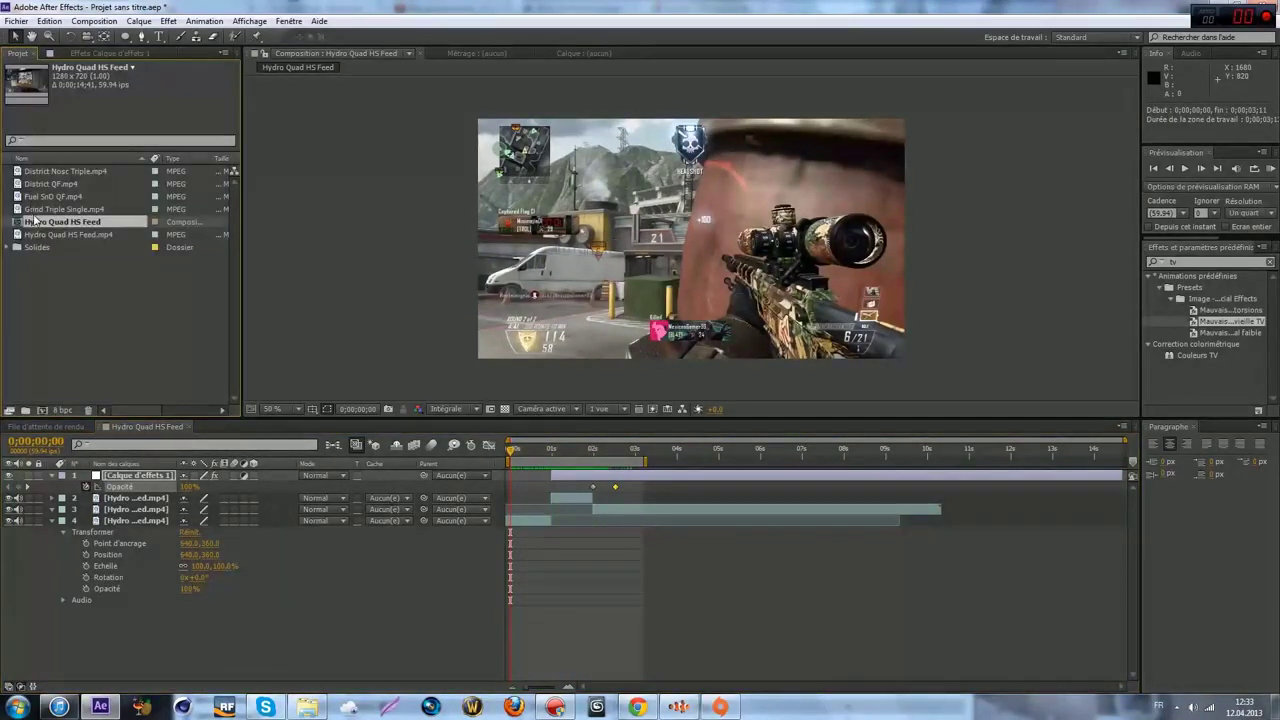
left_click_drag(42, 236, 42, 410)
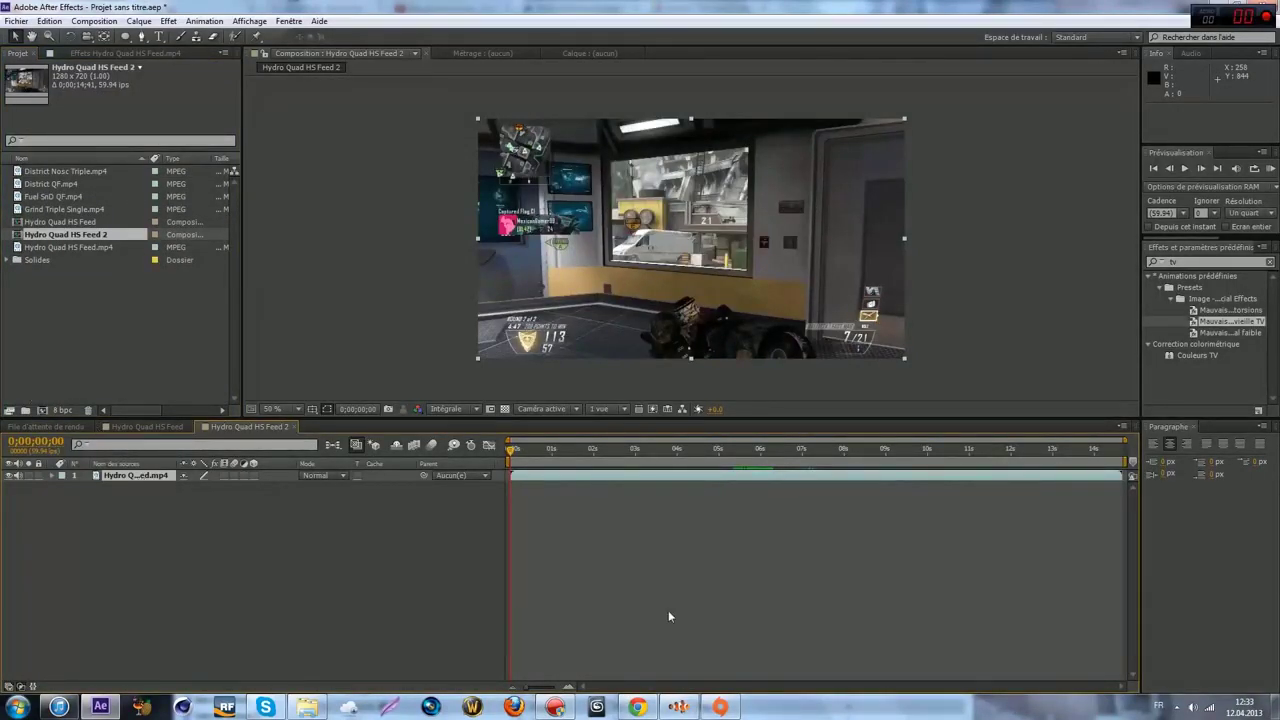
left_click_drag(542, 480, 346, 480)
- Split the clip layer at 0;00;00;24 and at 0;00;00;52
left_click_drag(511, 452, 526, 452)
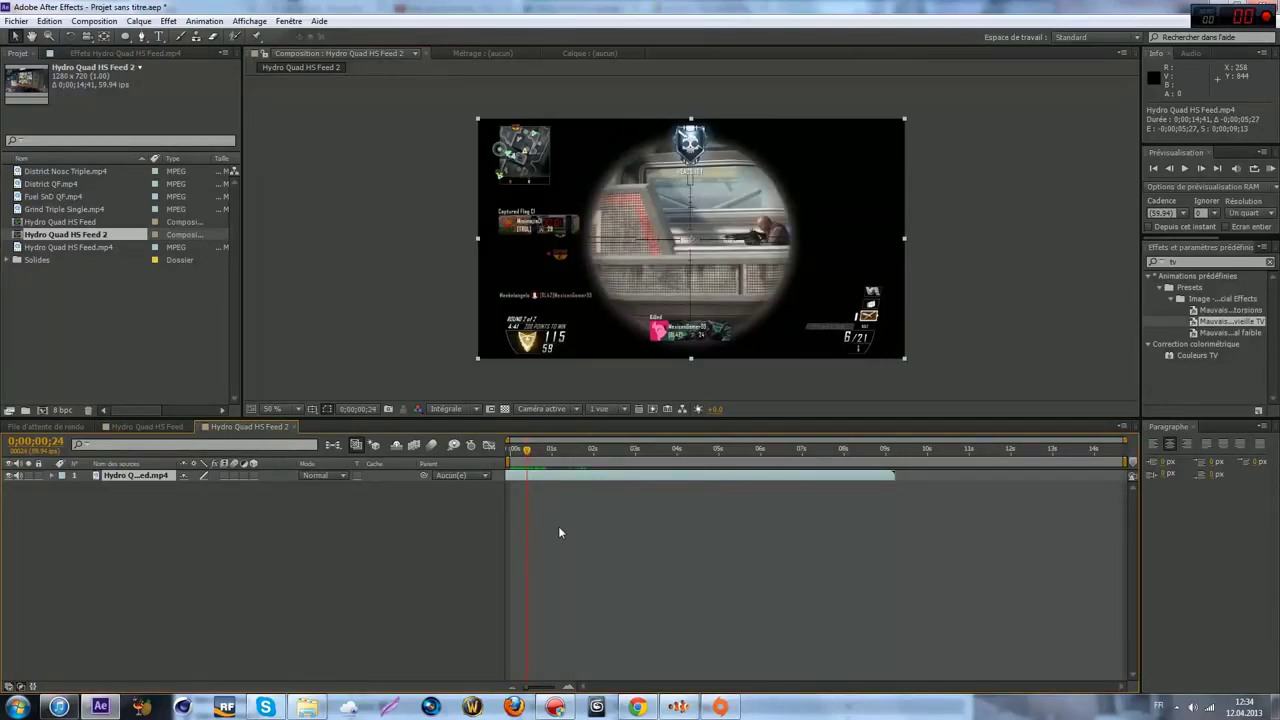
key("ctrl+d")
left_click(542, 451)
left_click_drag(542, 452, 546, 452)
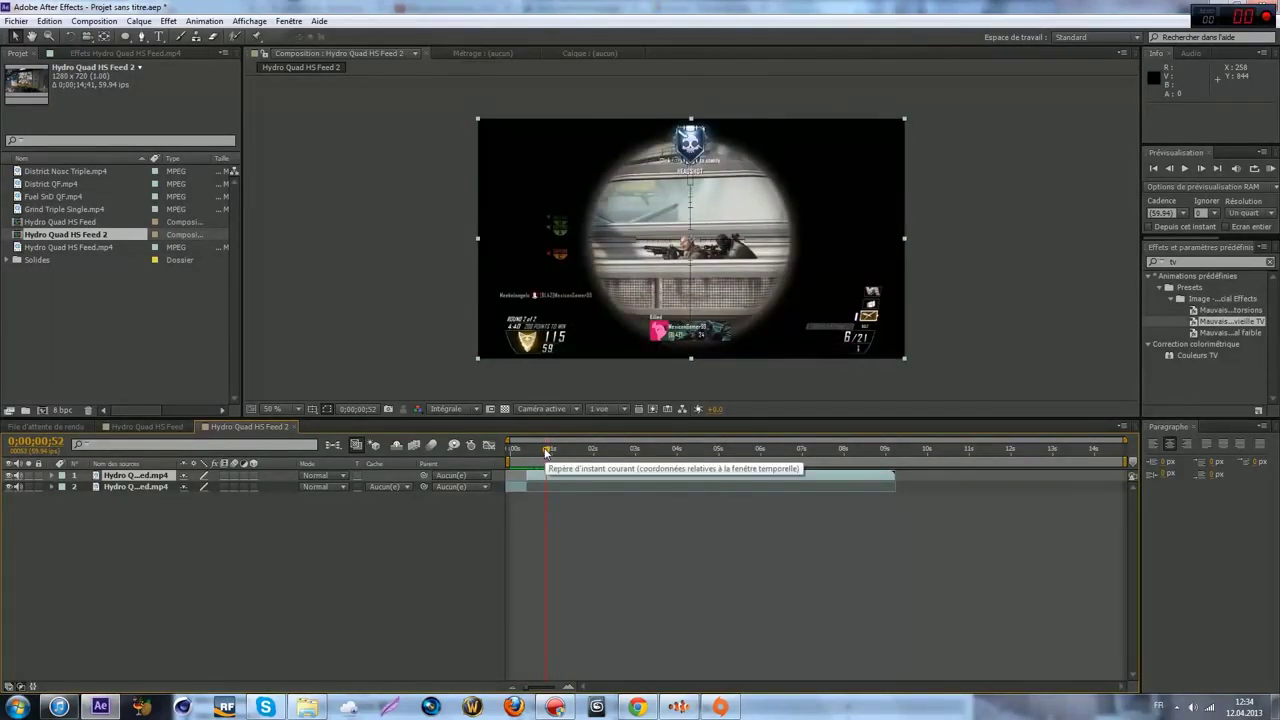
key("ctrl+shift+d")
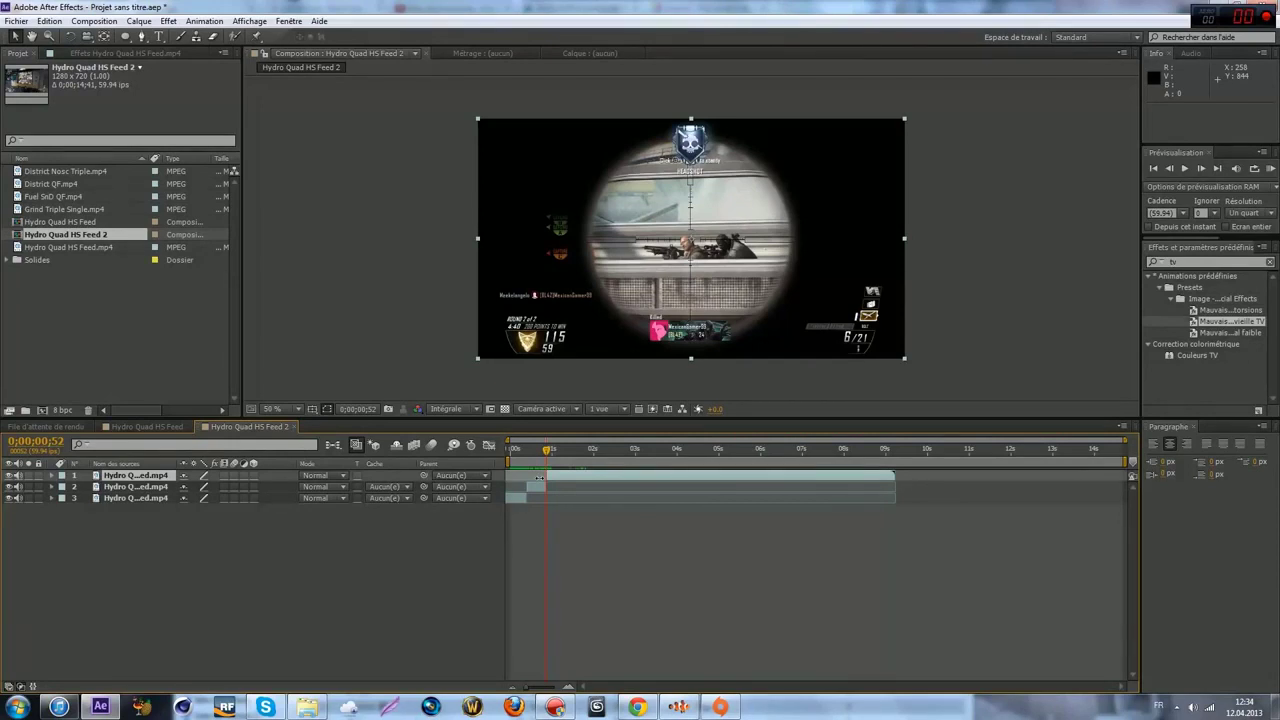
- Shift the last clip segment slightly later and freeze the middle segment at 0;00;00;35, extending it to 0;00;01;05 to close the gap
left_click_drag(540, 448, 533, 454)
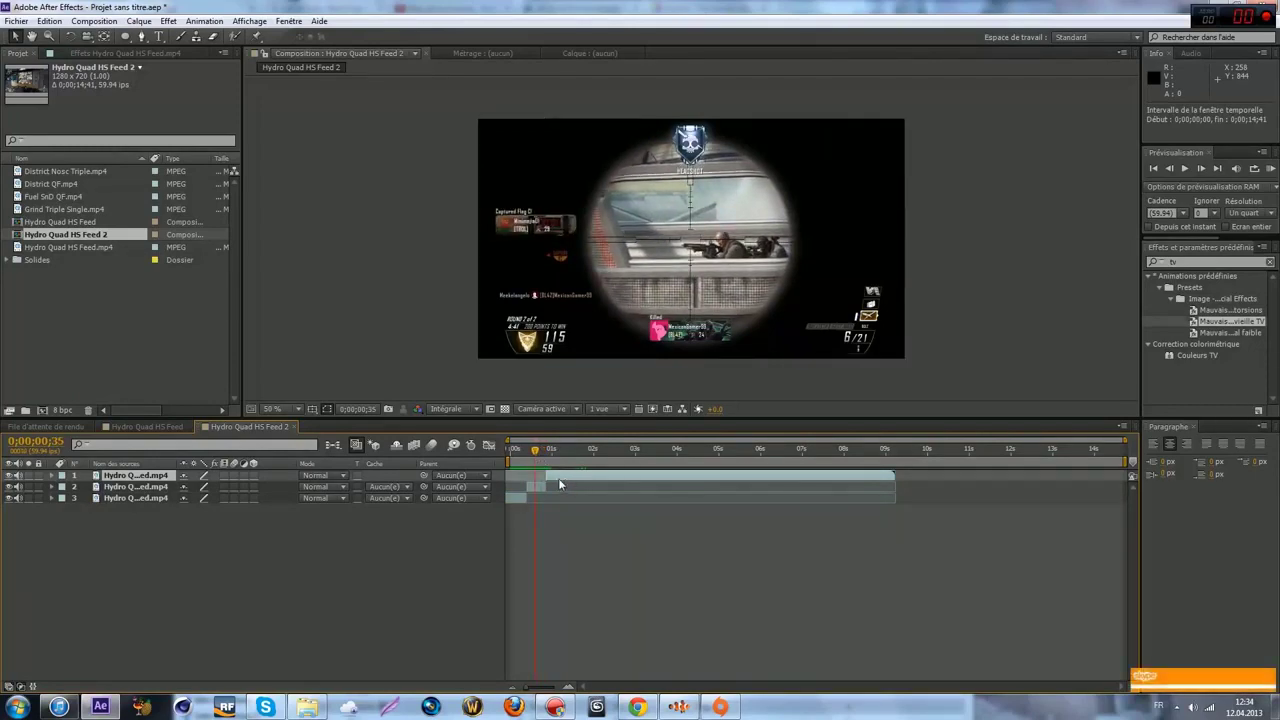
left_click_drag(557, 476, 561, 480)
left_click(539, 486)
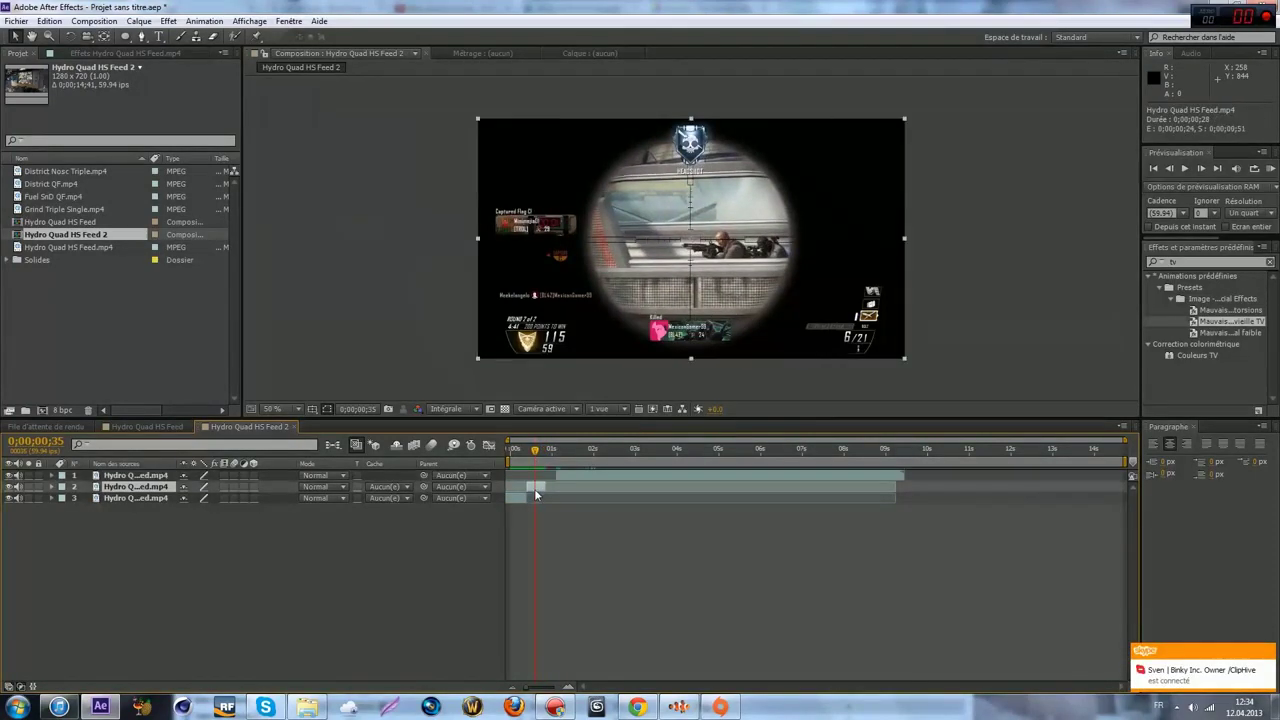
right_click(539, 494)
mouse_move(594, 280)
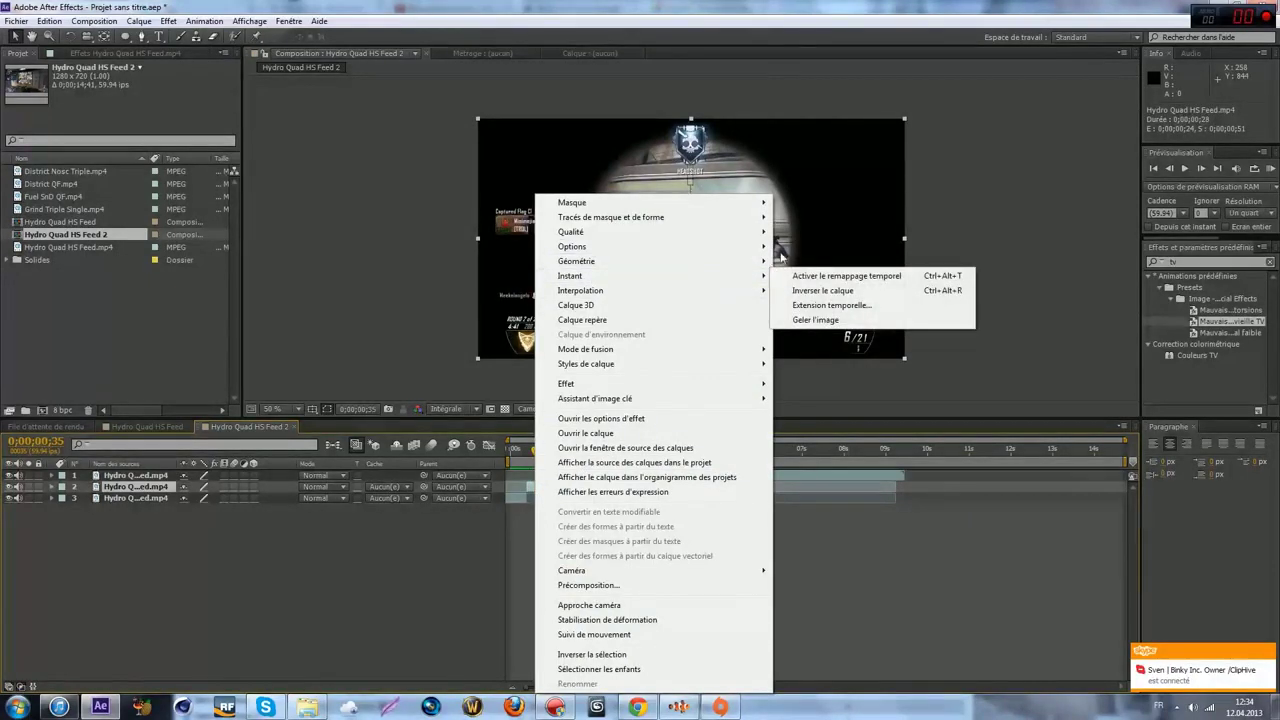
left_click(826, 322)
left_click_drag(545, 486, 550, 486)
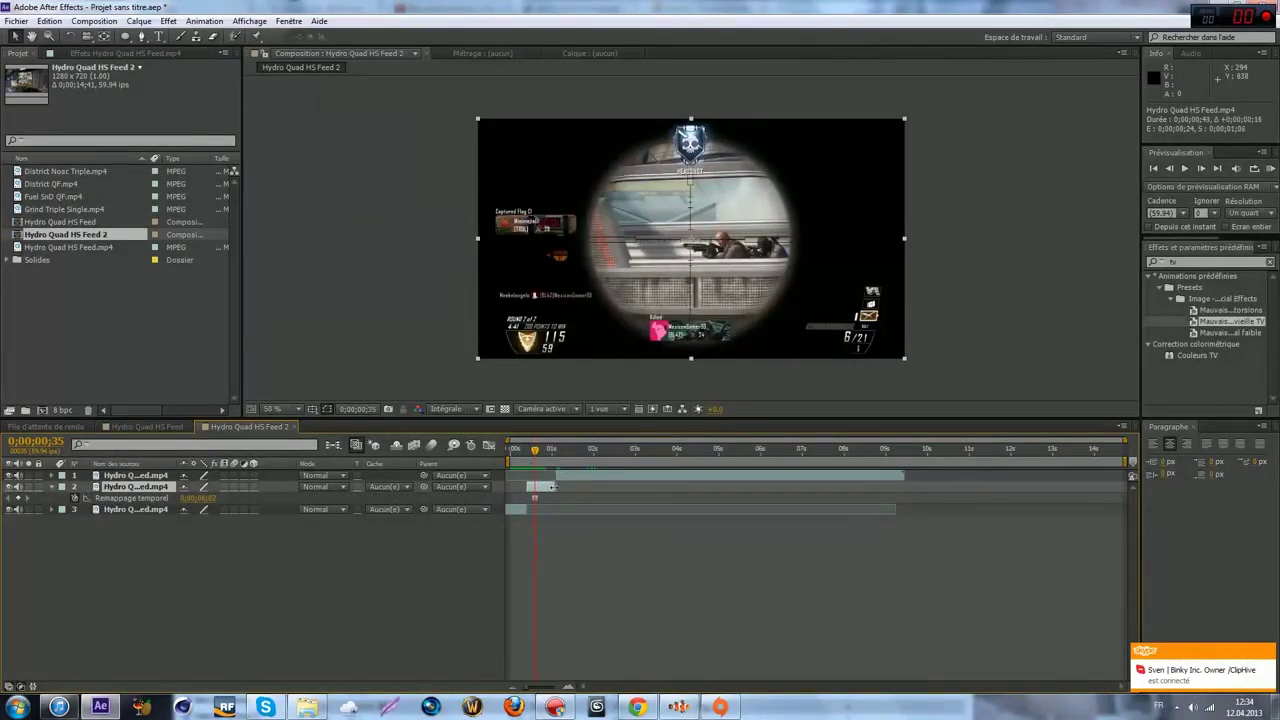
- Draw a circular mask centred on the scope view of the frozen middle segment with the Ellipse tool, and return to the Selection tool
left_click_drag(532, 447, 541, 456)
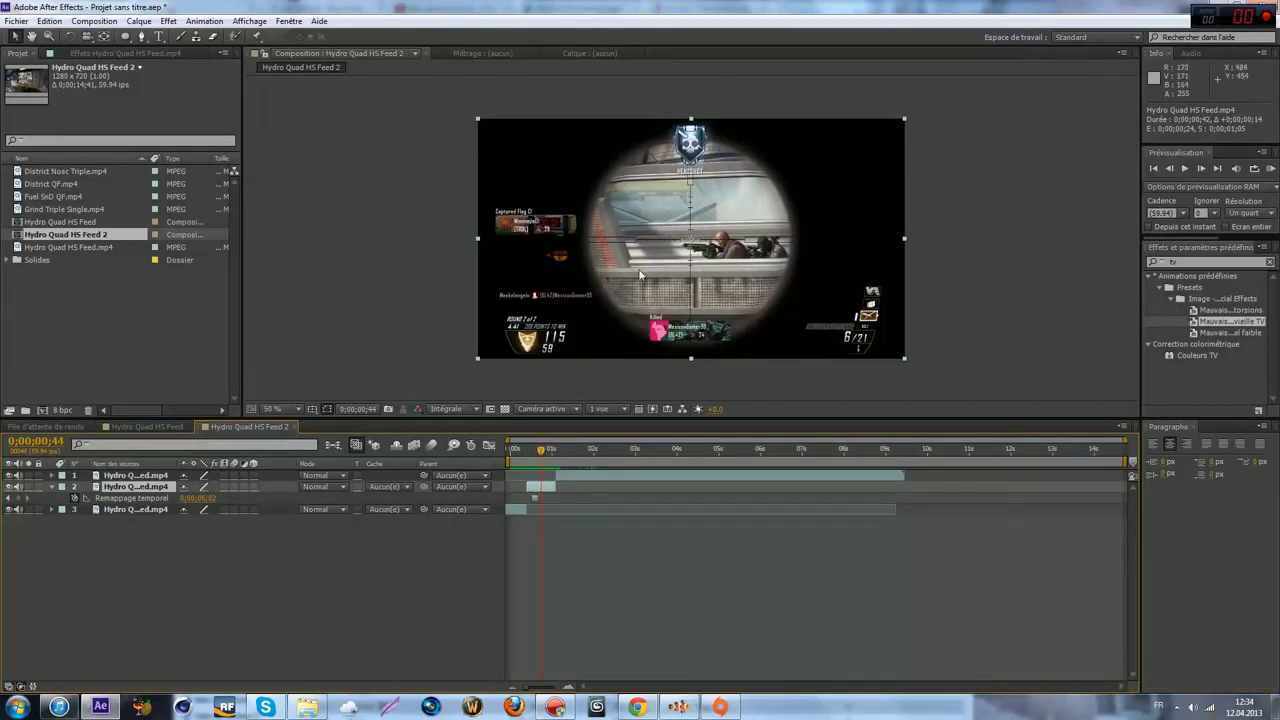
left_click(126, 39)
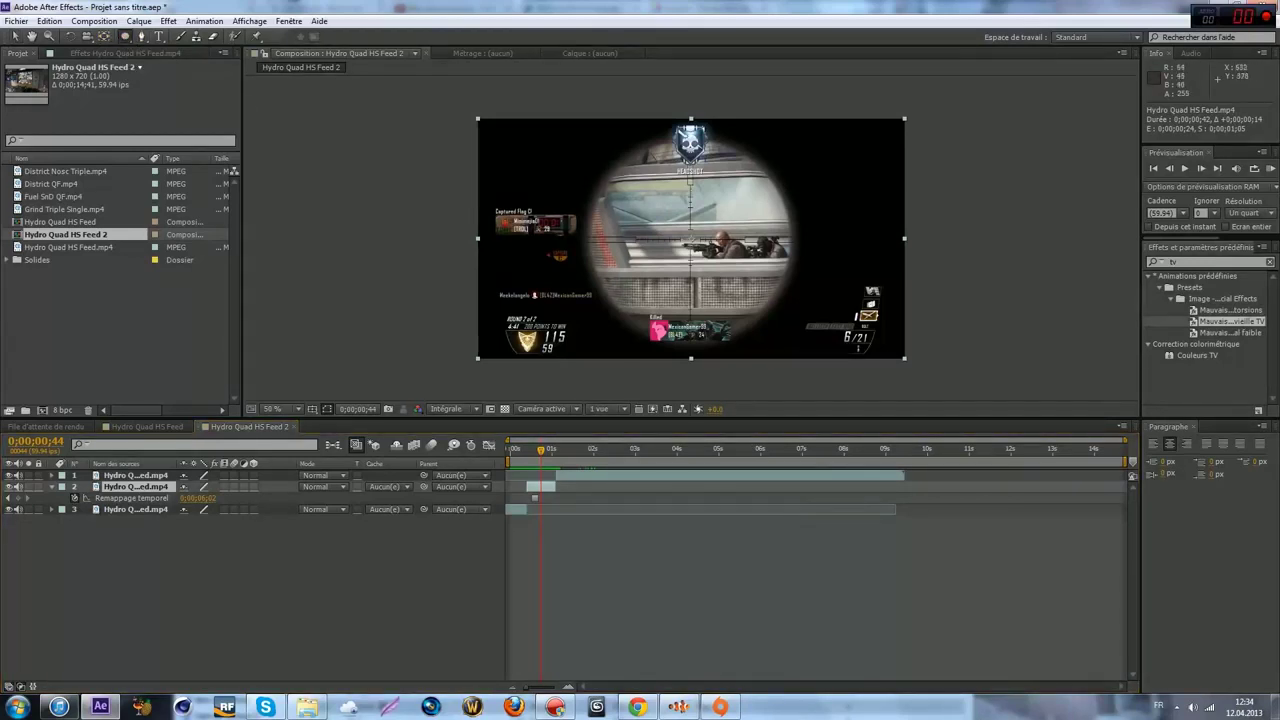
left_click_drag(690, 235, 784, 256)
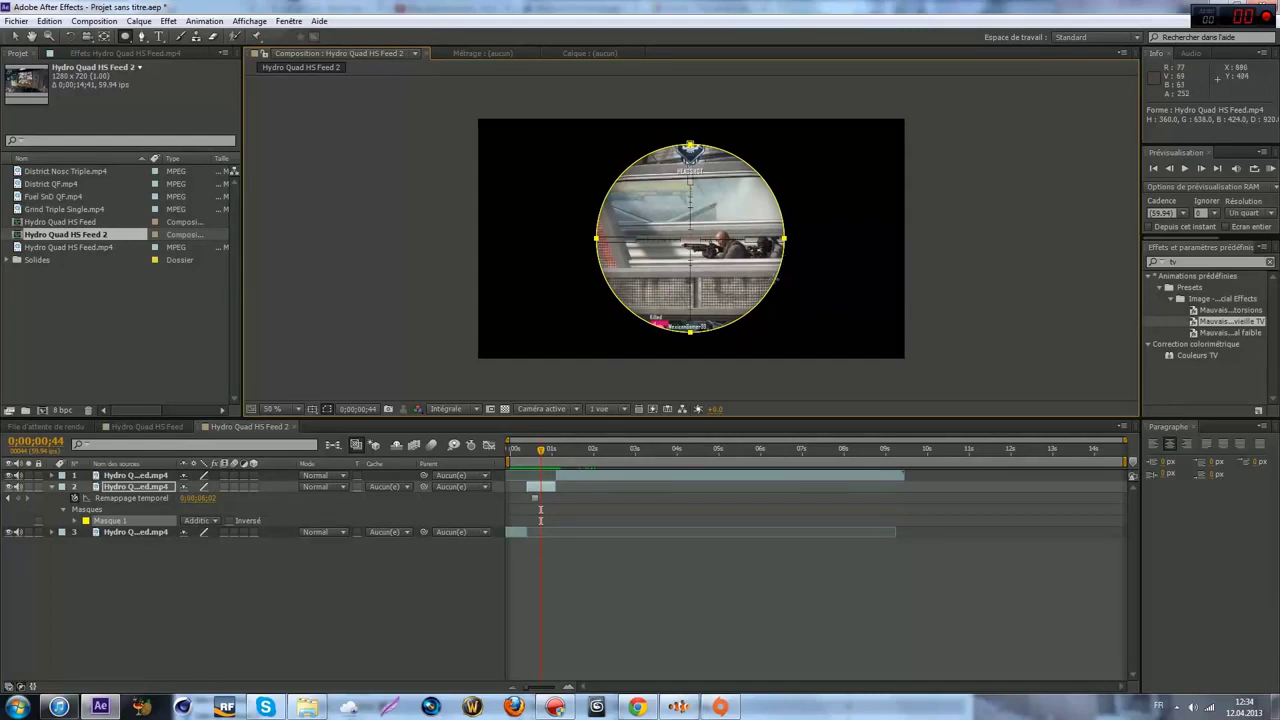
left_click(650, 598)
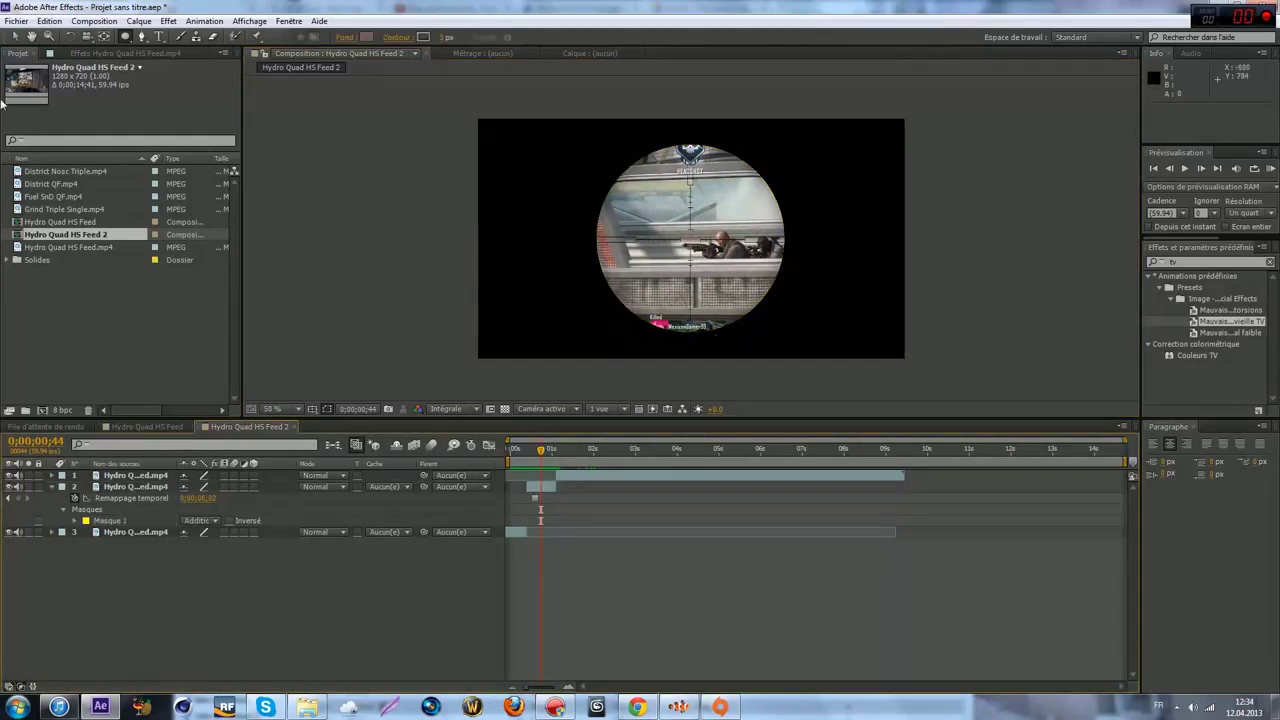
left_click(16, 39)
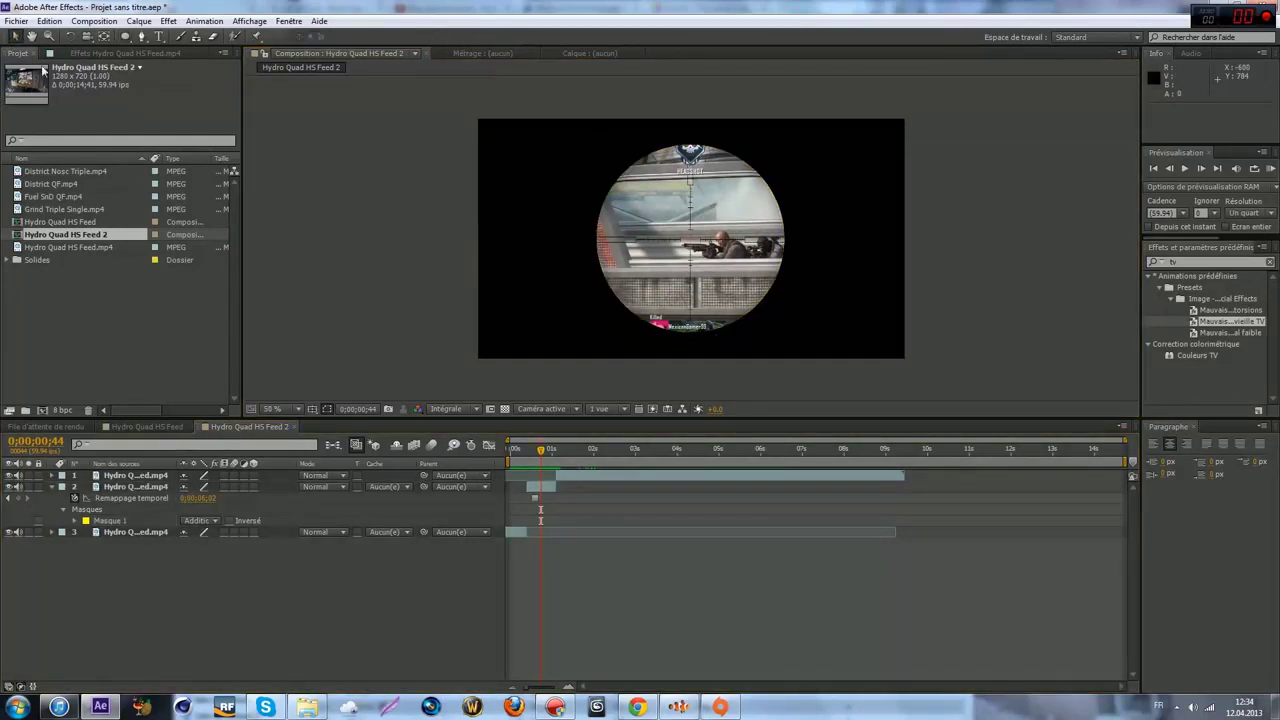
- Set the circular mask's mode to Aucun for comparison, and restore it to Addition
left_click(213, 521)
left_click(218, 532)
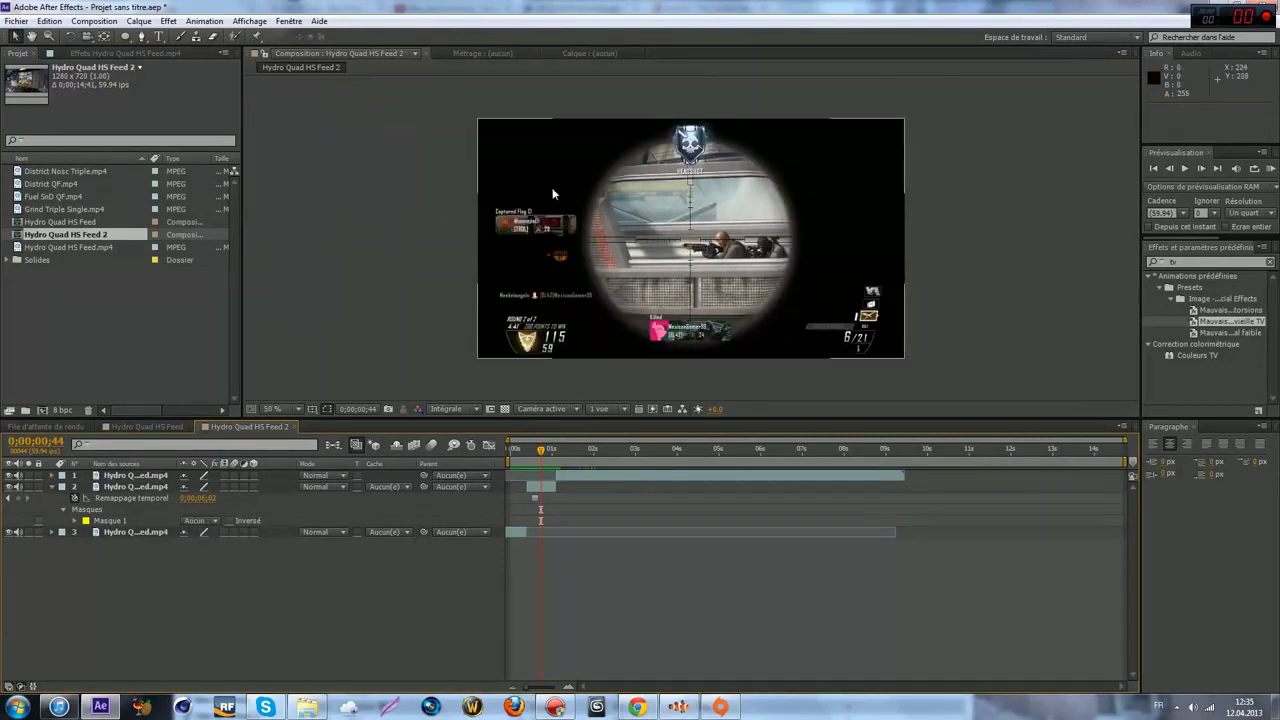
left_click(204, 521)
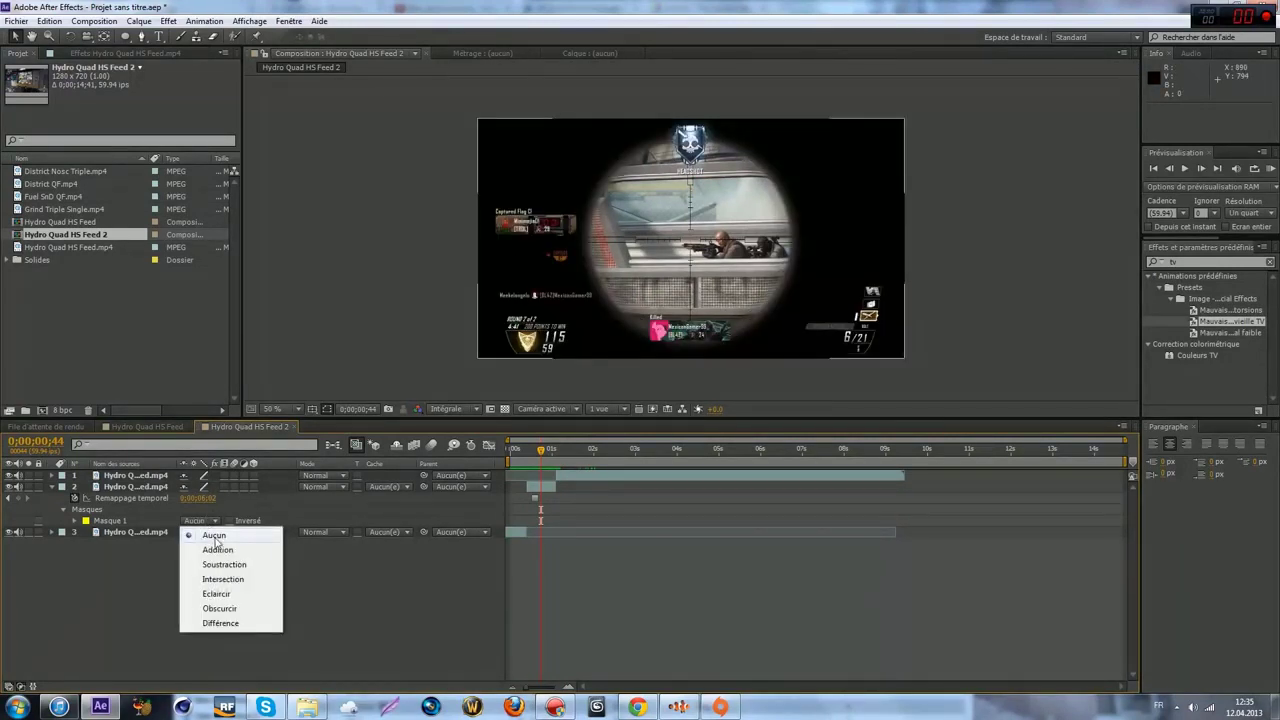
left_click(220, 550)
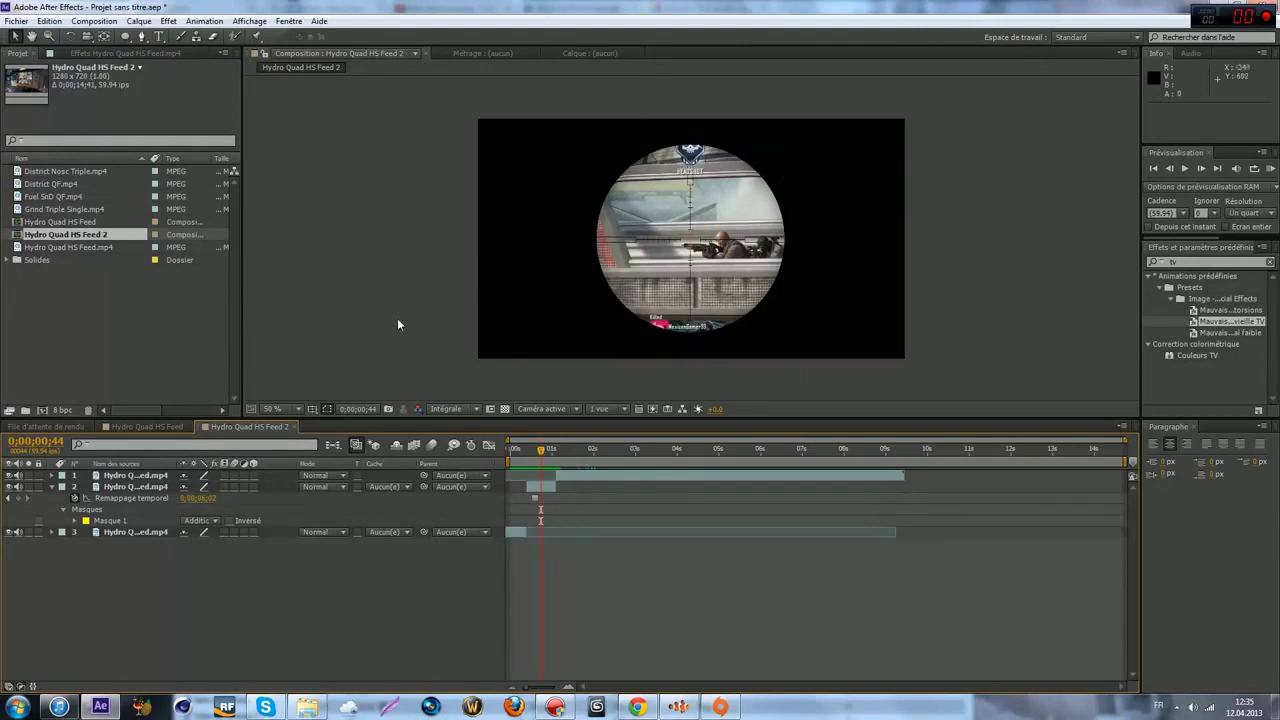
- Draw a circular outline shape around the masked scope view with the Ellipse tool, and set its stroke width to 18 px
left_click(134, 487)
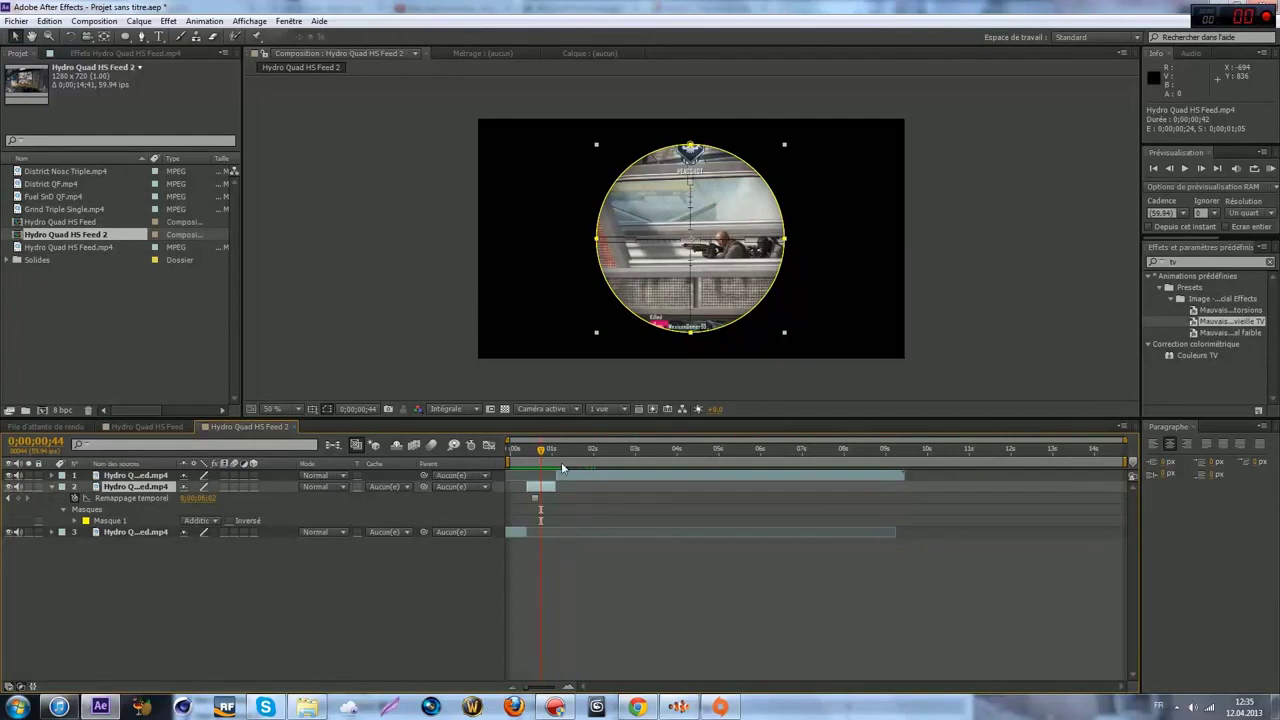
left_click(52, 487)
left_click(125, 36)
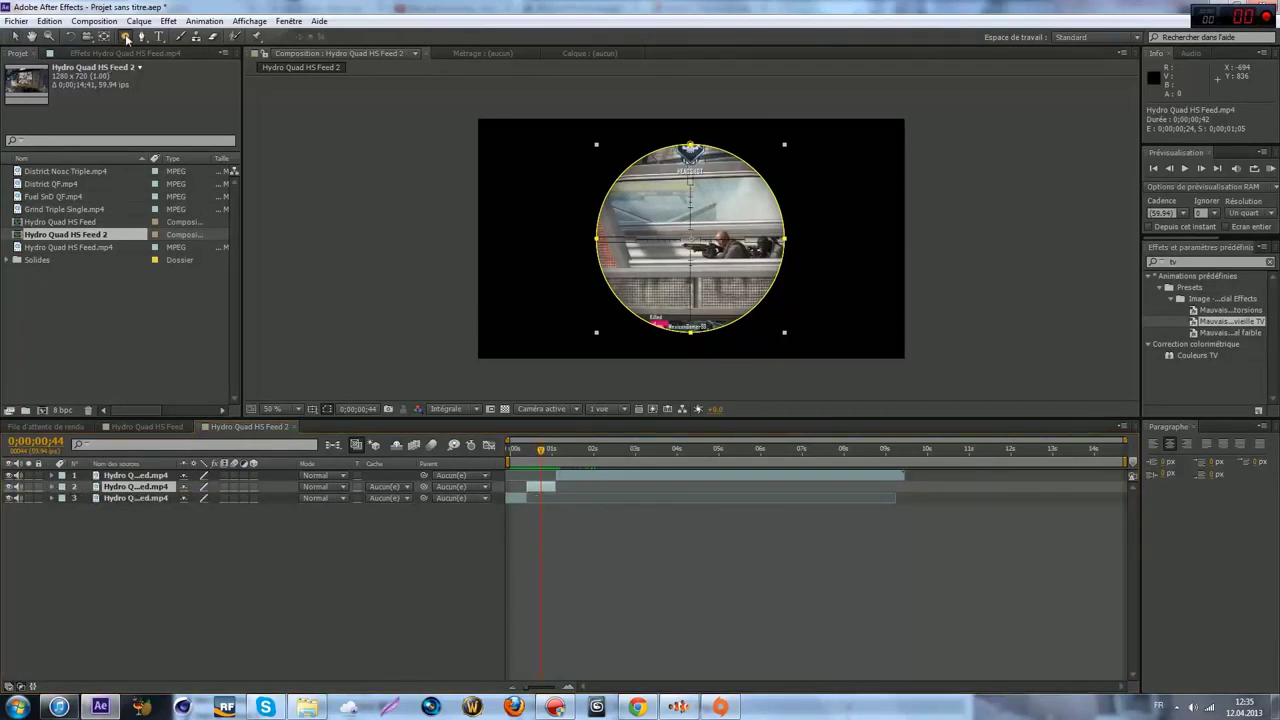
left_click(623, 534)
left_click_drag(690, 238, 795, 330)
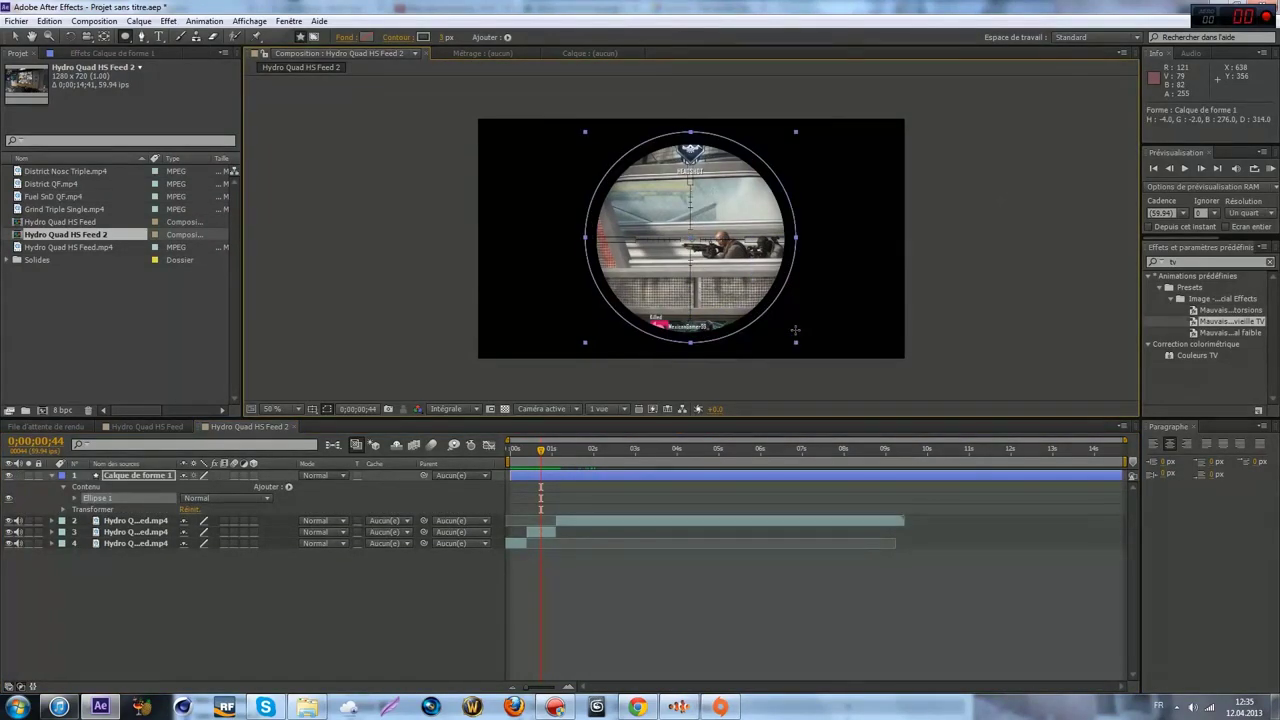
left_click_drag(443, 38, 453, 37)
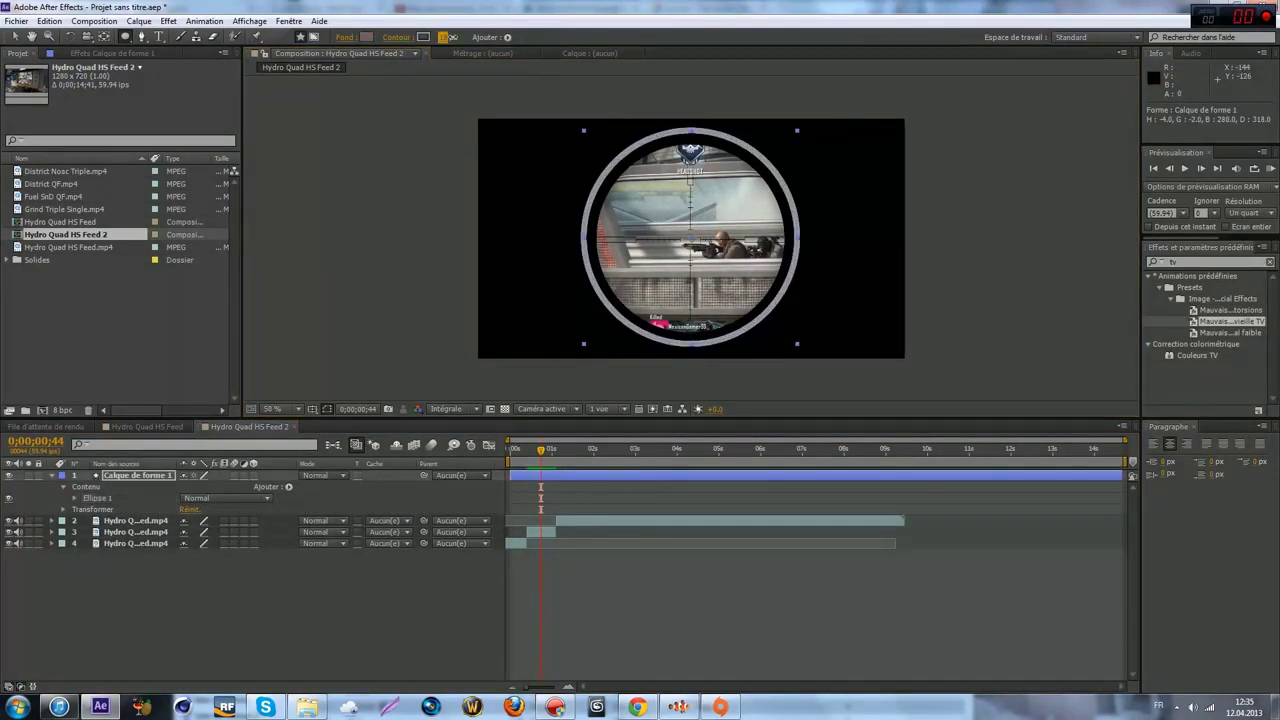
left_click(184, 643)
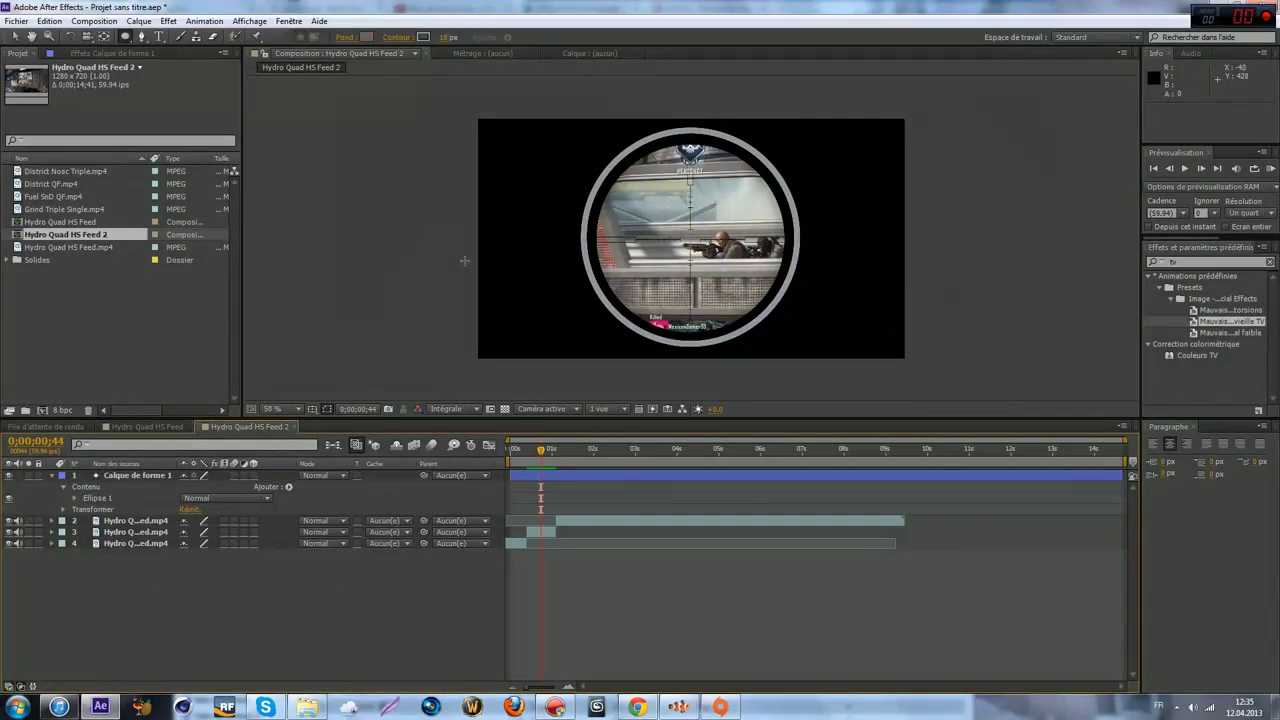
- Place the ring shape layer below the last clip segment and trim it to run from 0;00;00;24 to 0;00;01;05
left_click(544, 475)
left_click_drag(115, 478, 120, 528)
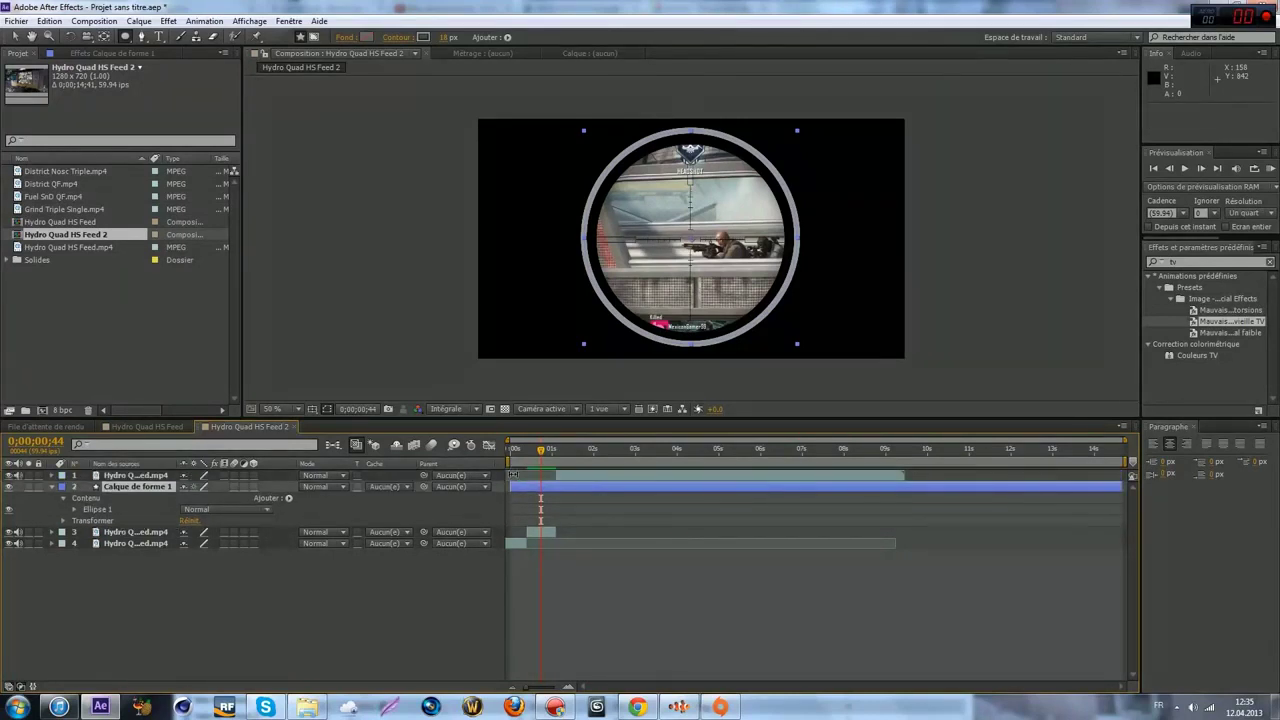
left_click_drag(510, 487, 527, 487)
left_click(555, 470)
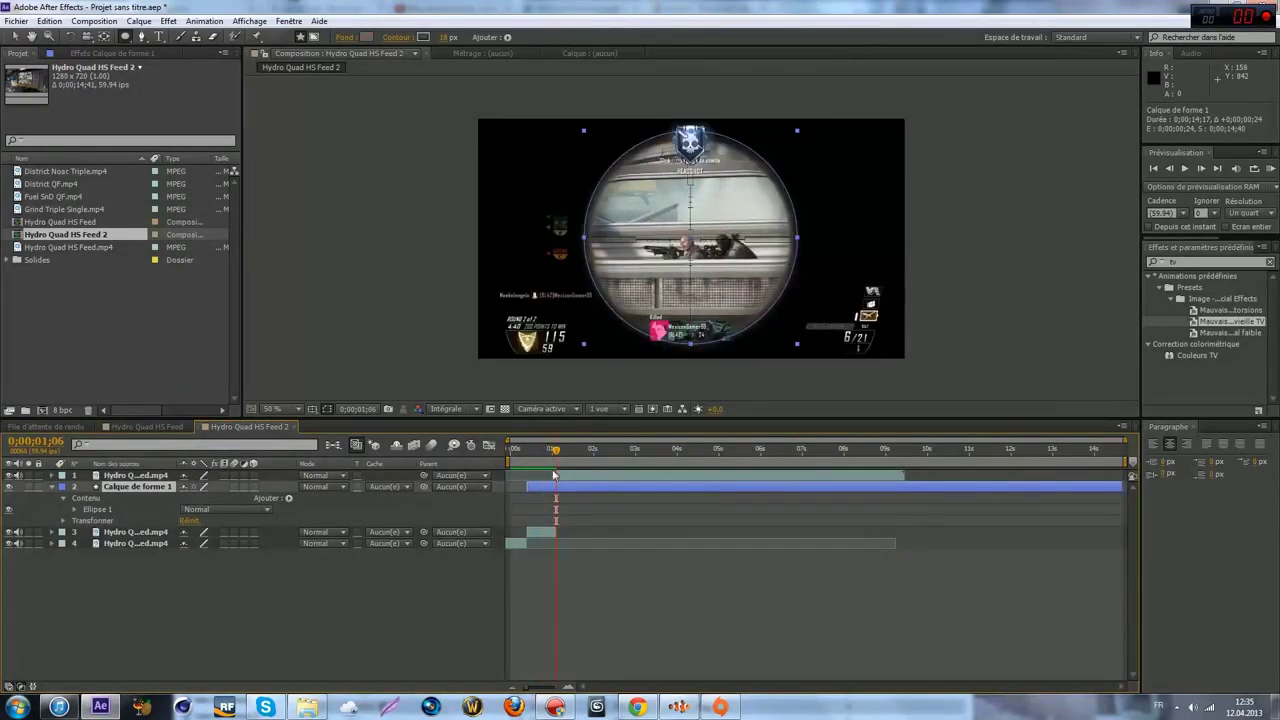
key("ctrl+shift+d")
key("Delete")
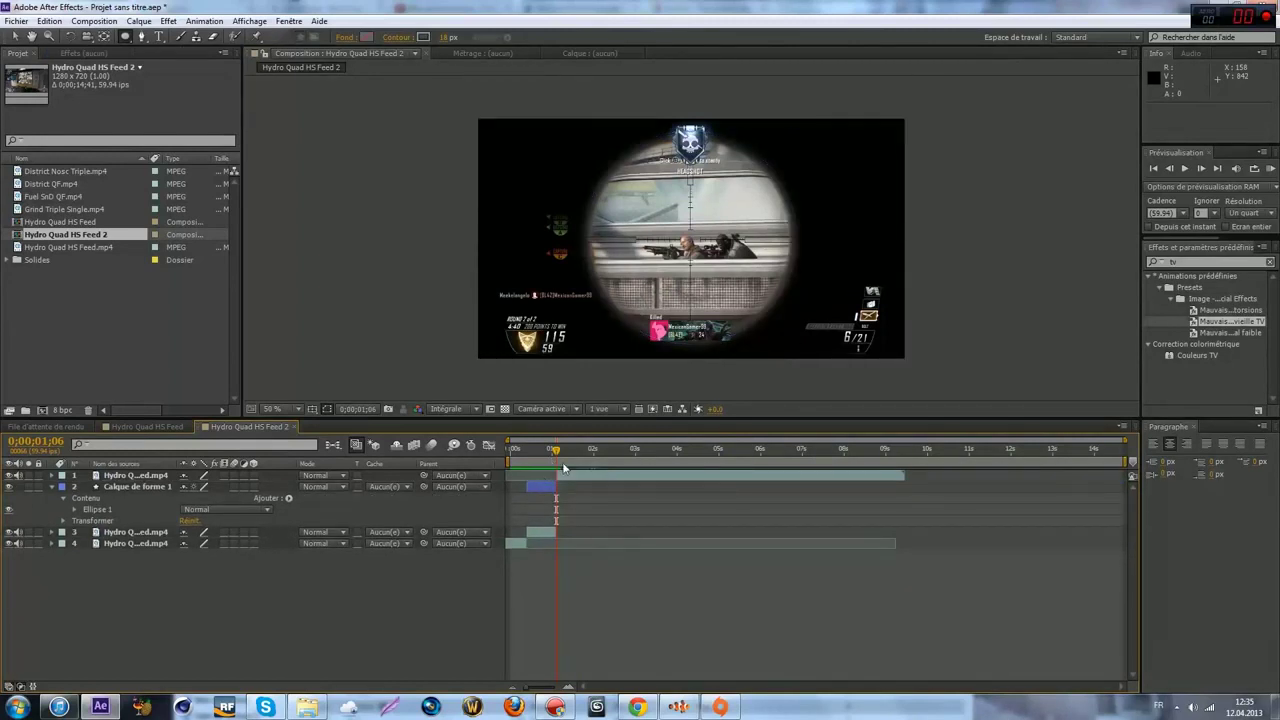
- Precompose the ring shape layer and the frozen middle segment as Précomp. 1, transferring all attributes into the new composition
left_click_drag(552, 455, 548, 455)
left_click(533, 487)
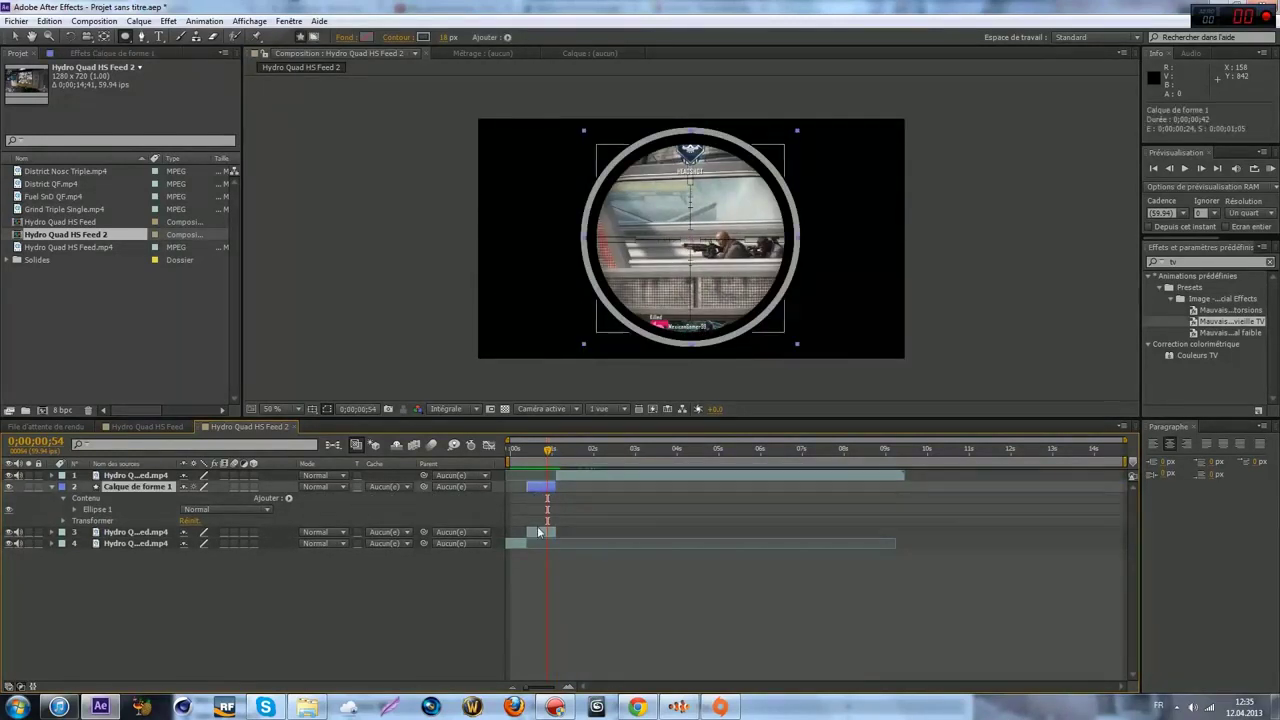
left_click(541, 532, "ctrl")
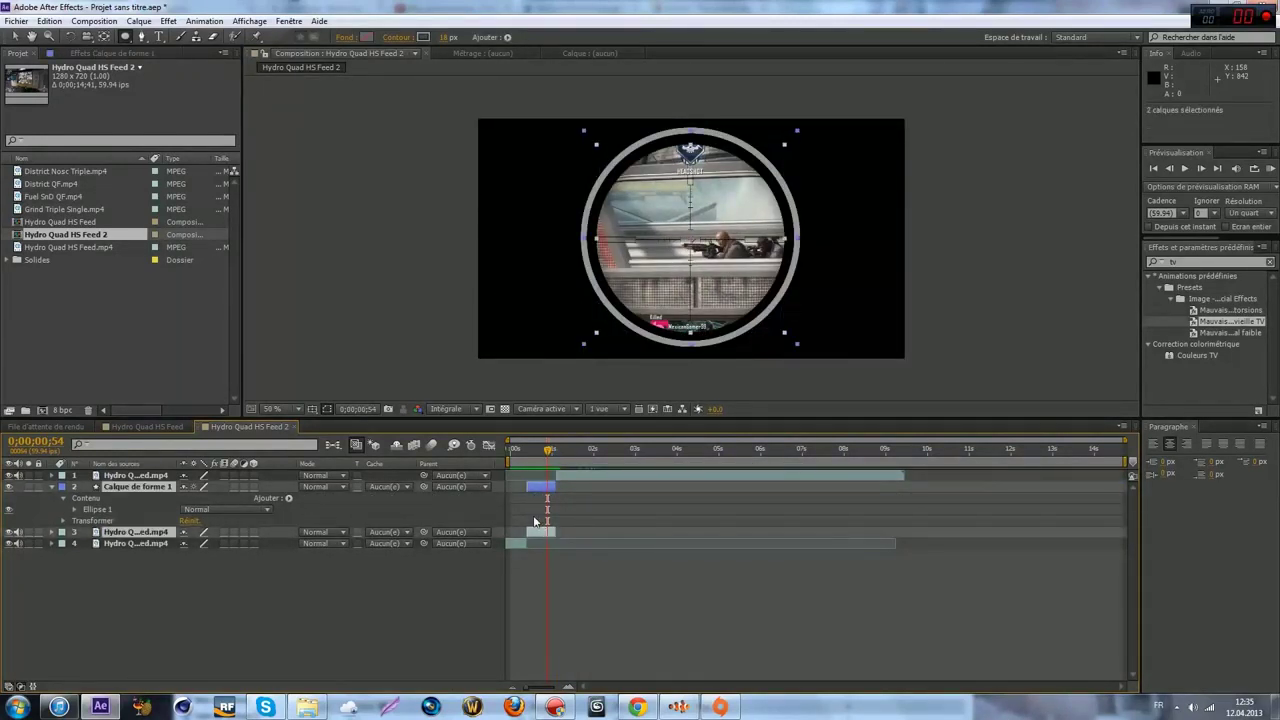
key("ctrl+shift+c")
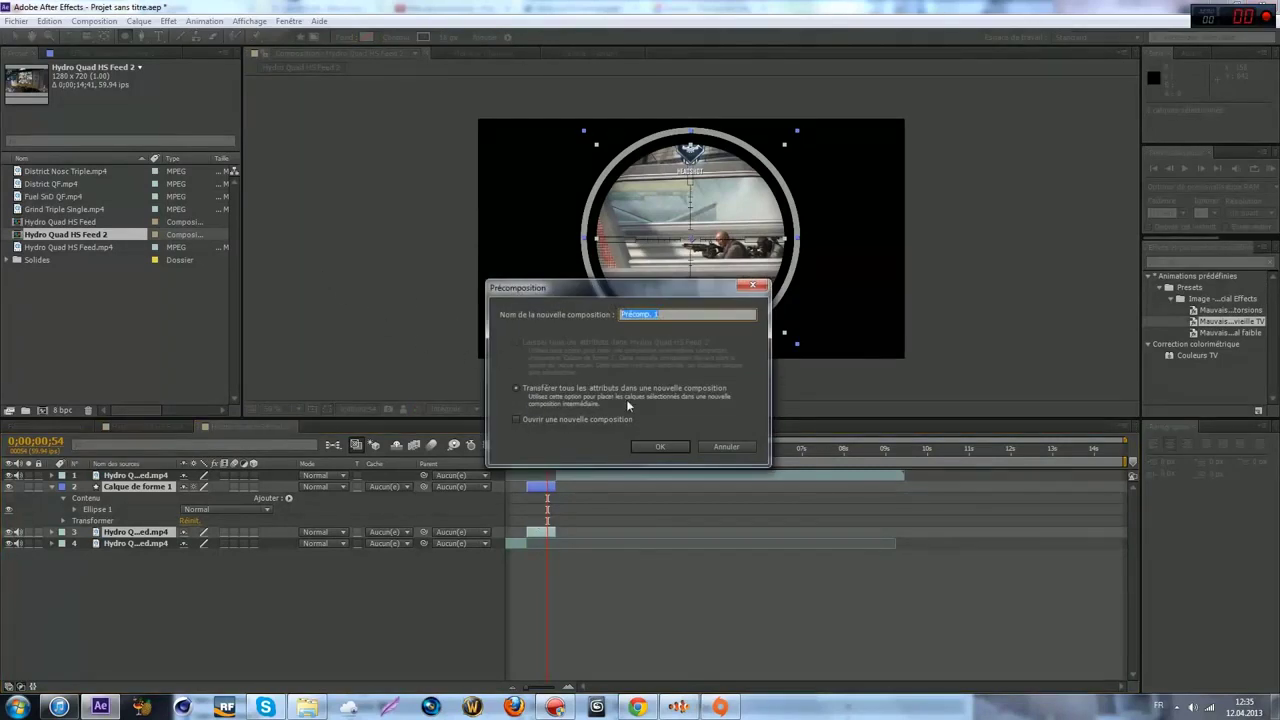
left_click(656, 447)
- Trim the Précomp. 1 layer to run from 0;00;00;23 to 0;00;01;05
left_click_drag(545, 455, 517, 455)
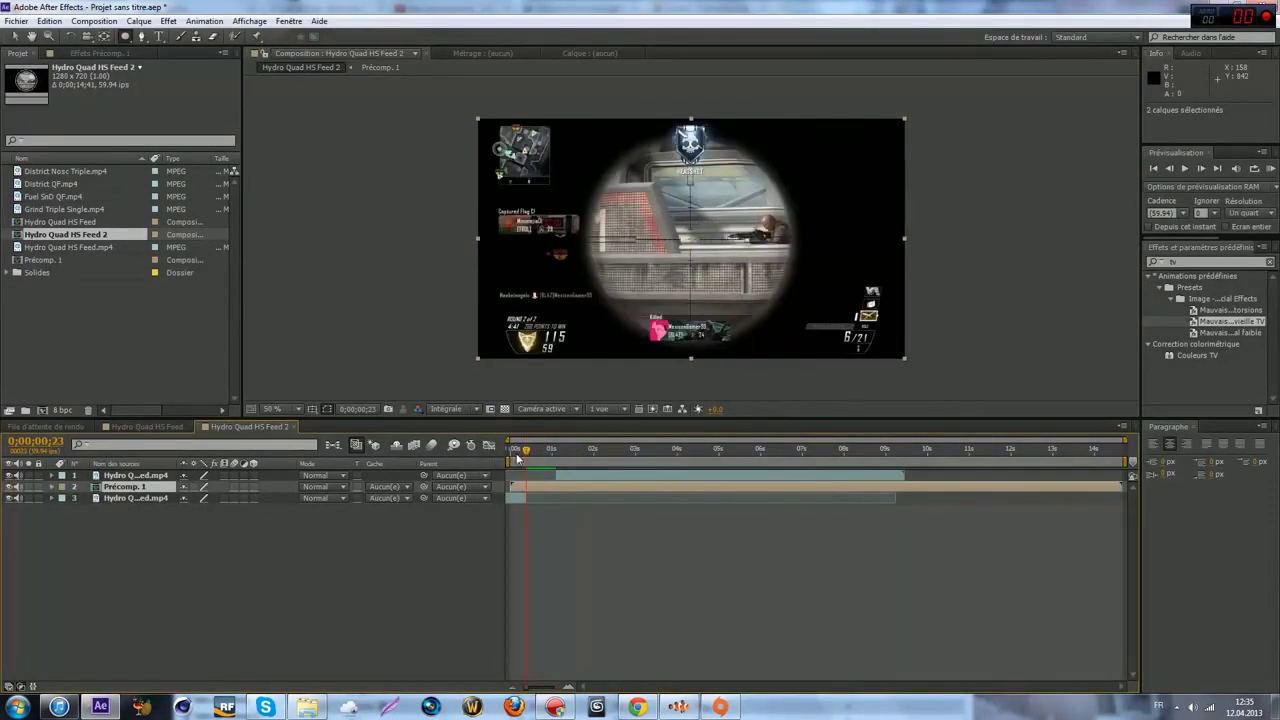
left_click(553, 451)
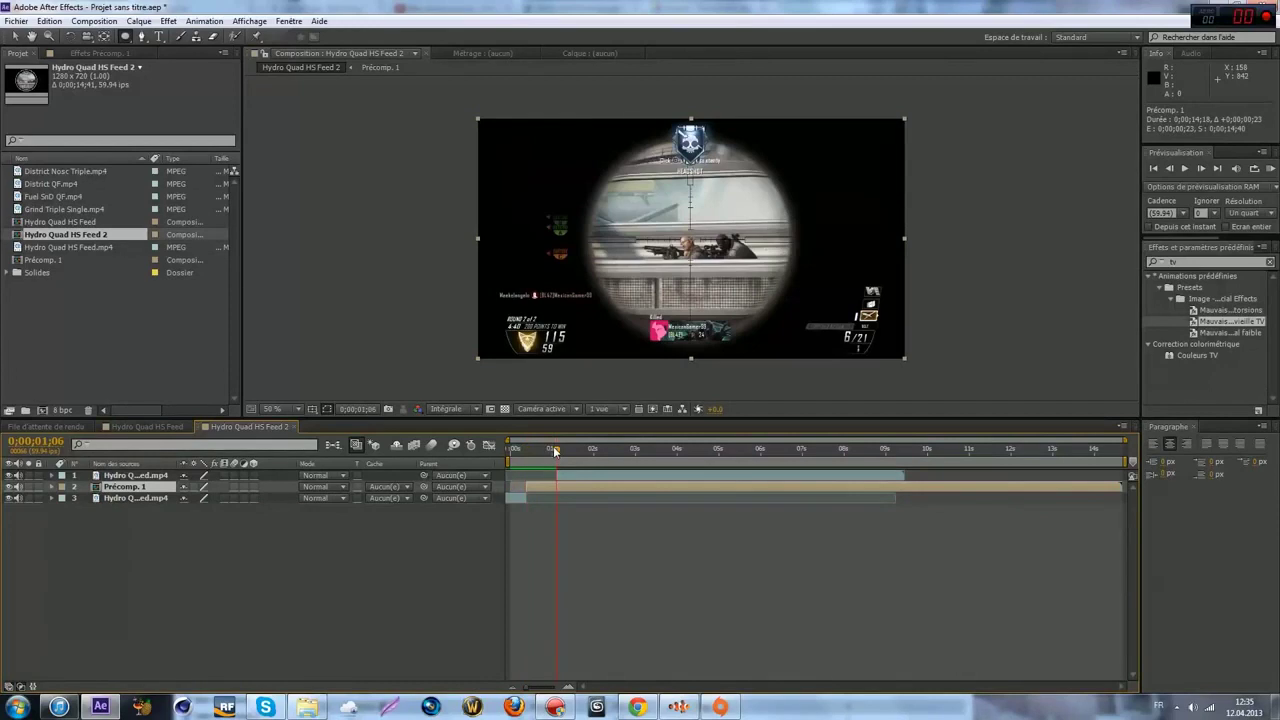
key("ctrl+shift+d")
key("Delete")
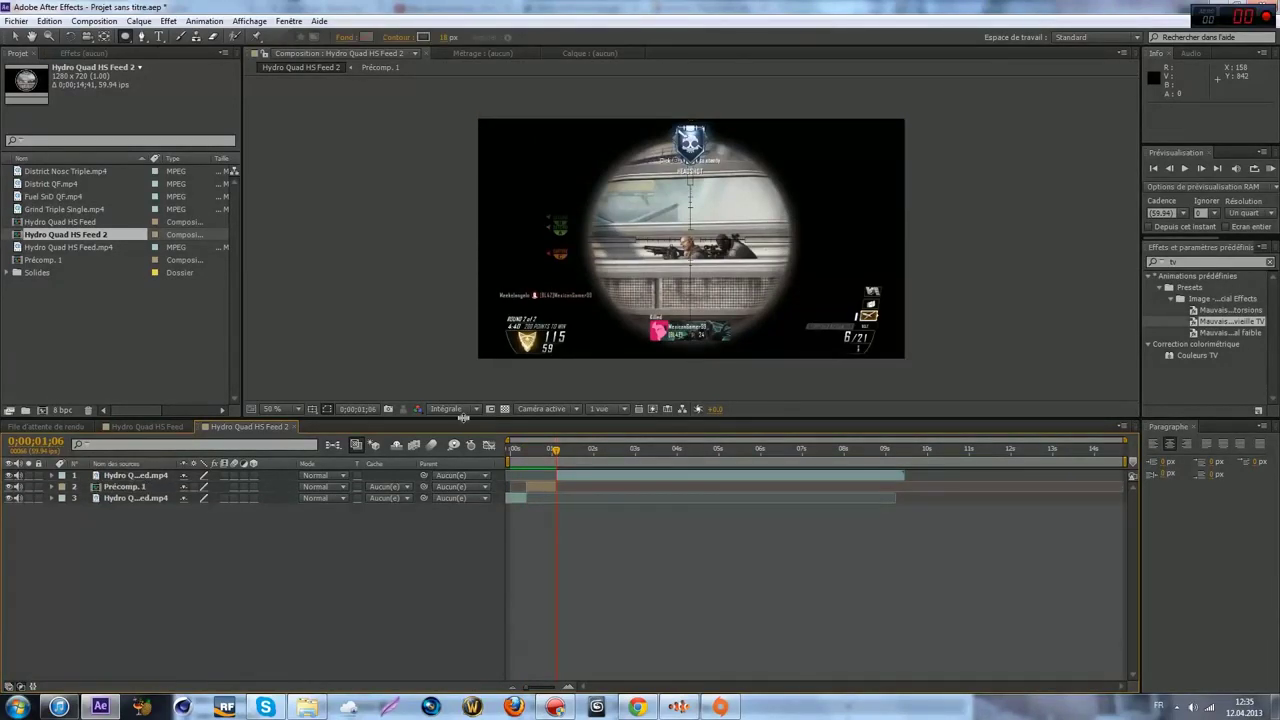
- Add 100% Scale keyframes to Précomp. 1 at its start, 0;00;00;23, and its end, 0;00;01;05
left_click(544, 489)
left_click_drag(543, 452, 548, 459)
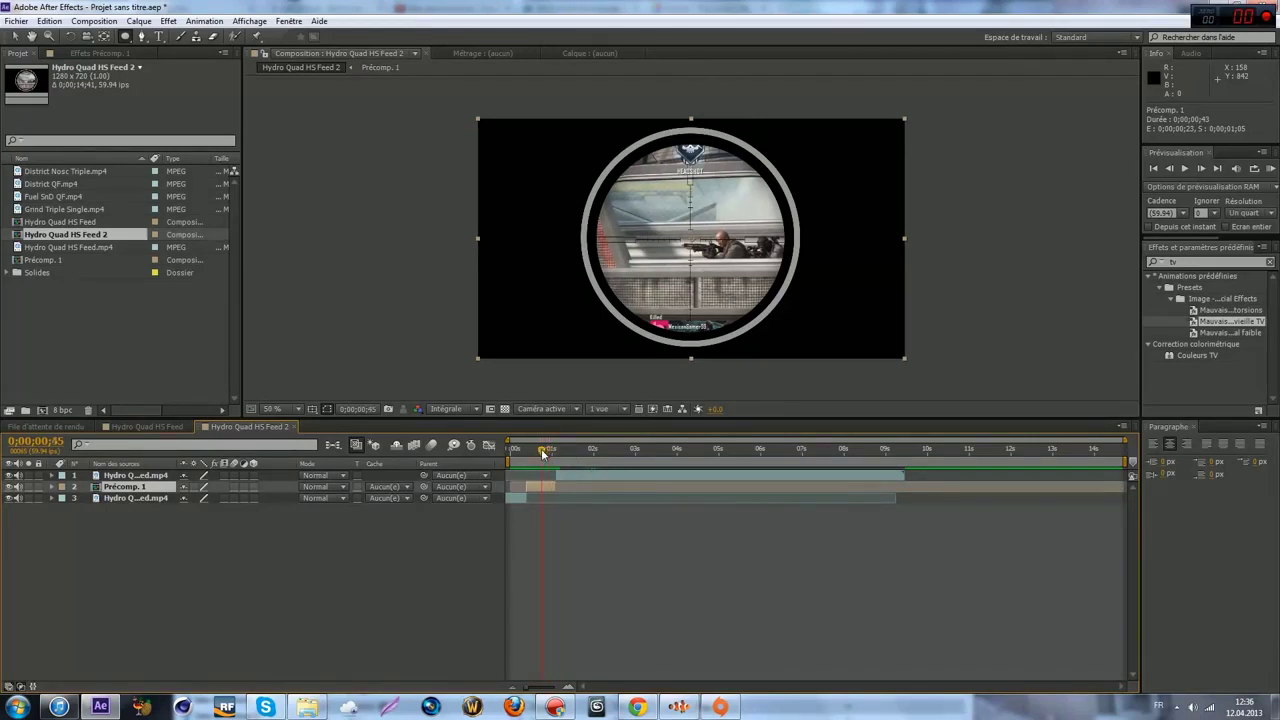
left_click_drag(543, 453, 529, 455)
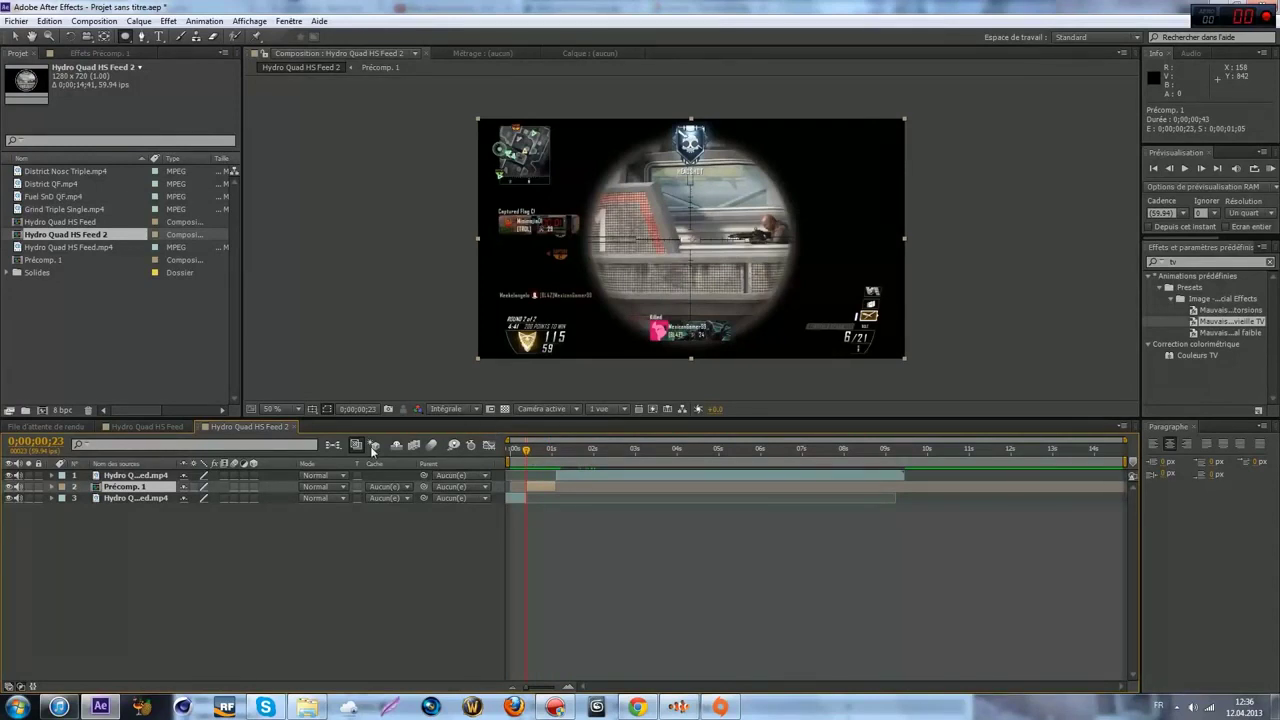
key("s")
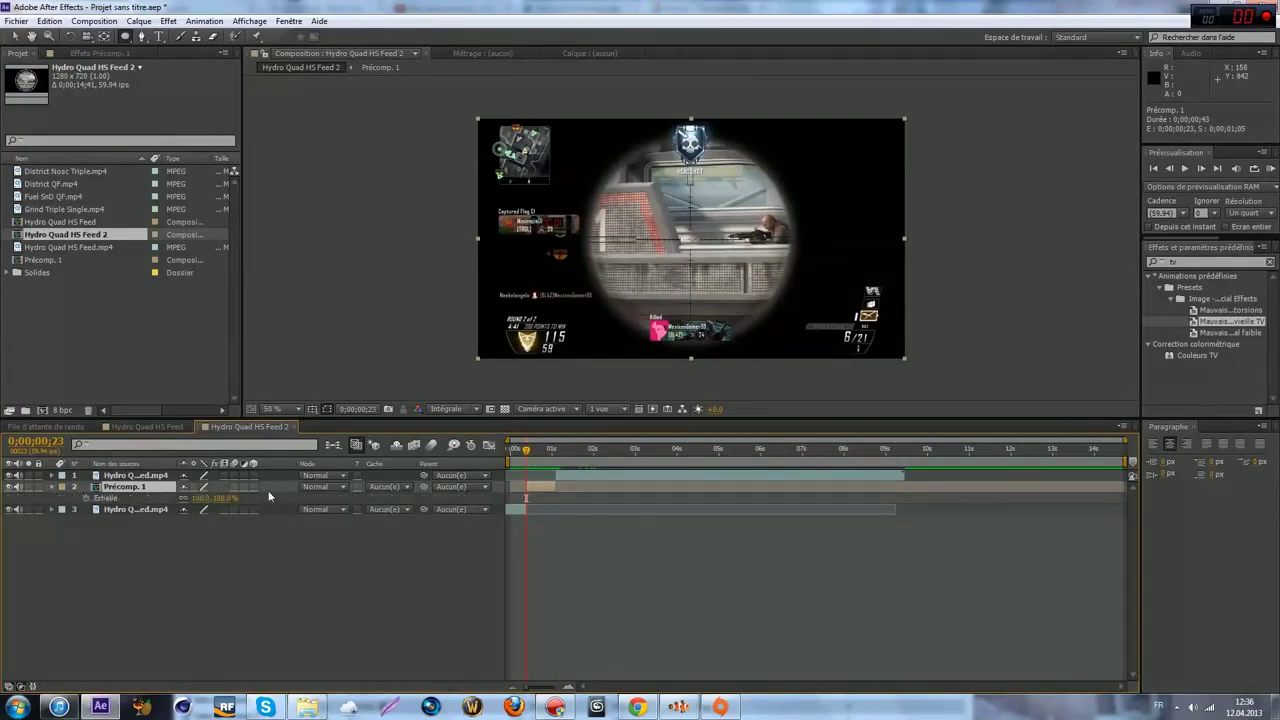
left_click(84, 497)
left_click(556, 449)
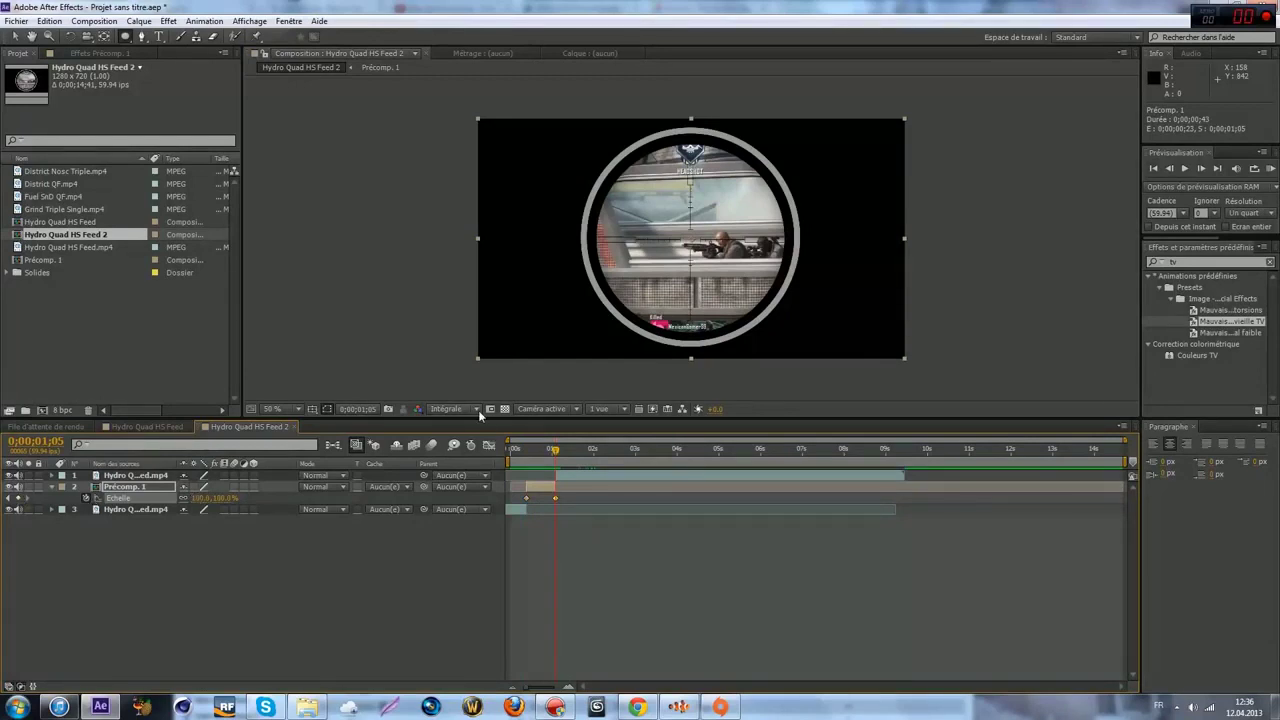
- Add a Scale keyframe of 0% to Précomp. 1 midway through the layer at 0;00;00;43
left_click(538, 452)
left_click(541, 450)
left_click_drag(208, 498, 150, 497)
left_click(200, 497)
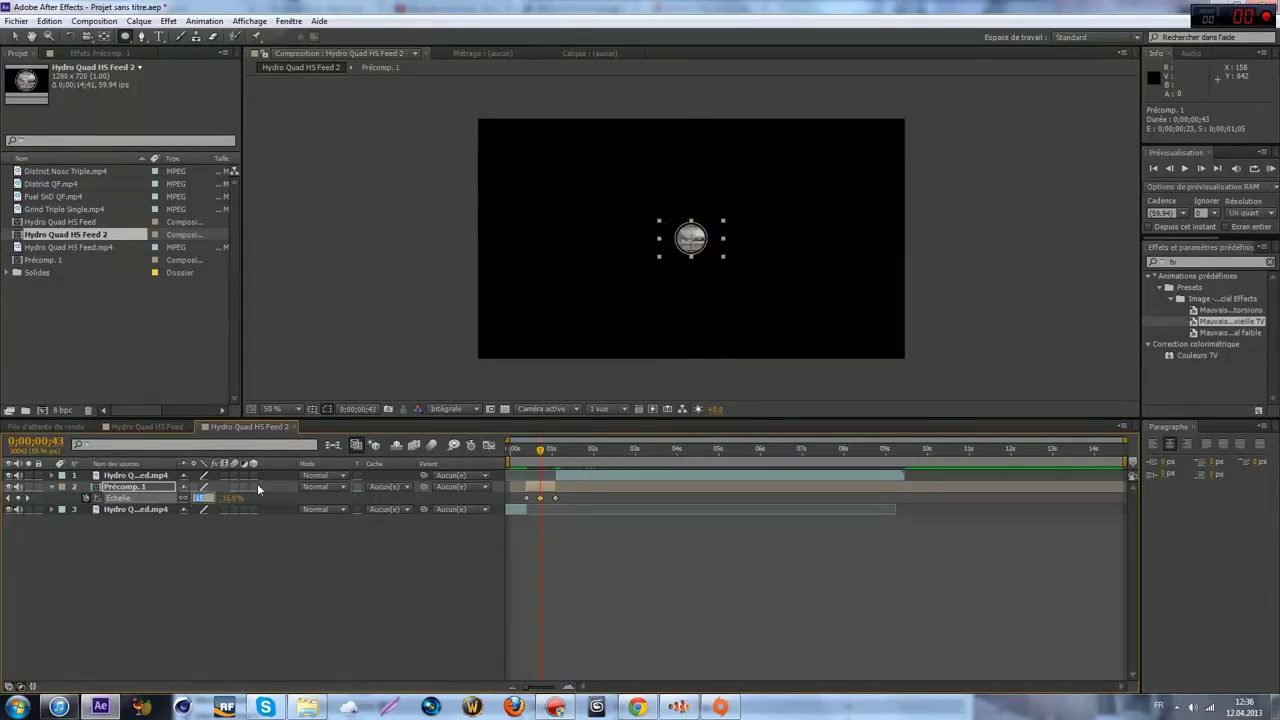
type("0")
left_click(244, 578)
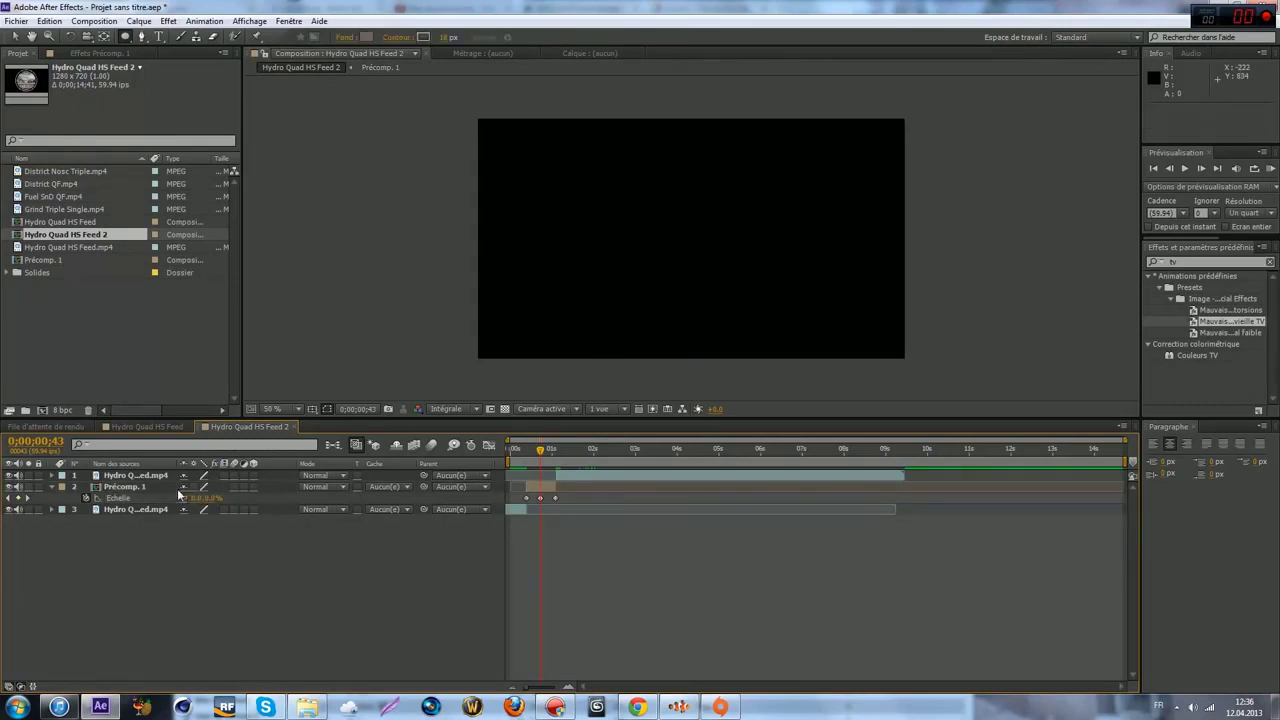
- Ease the middle Scale keyframe of Précomp. 1 and lengthen its influence handles to round the bottom of the value curve
left_click(142, 487)
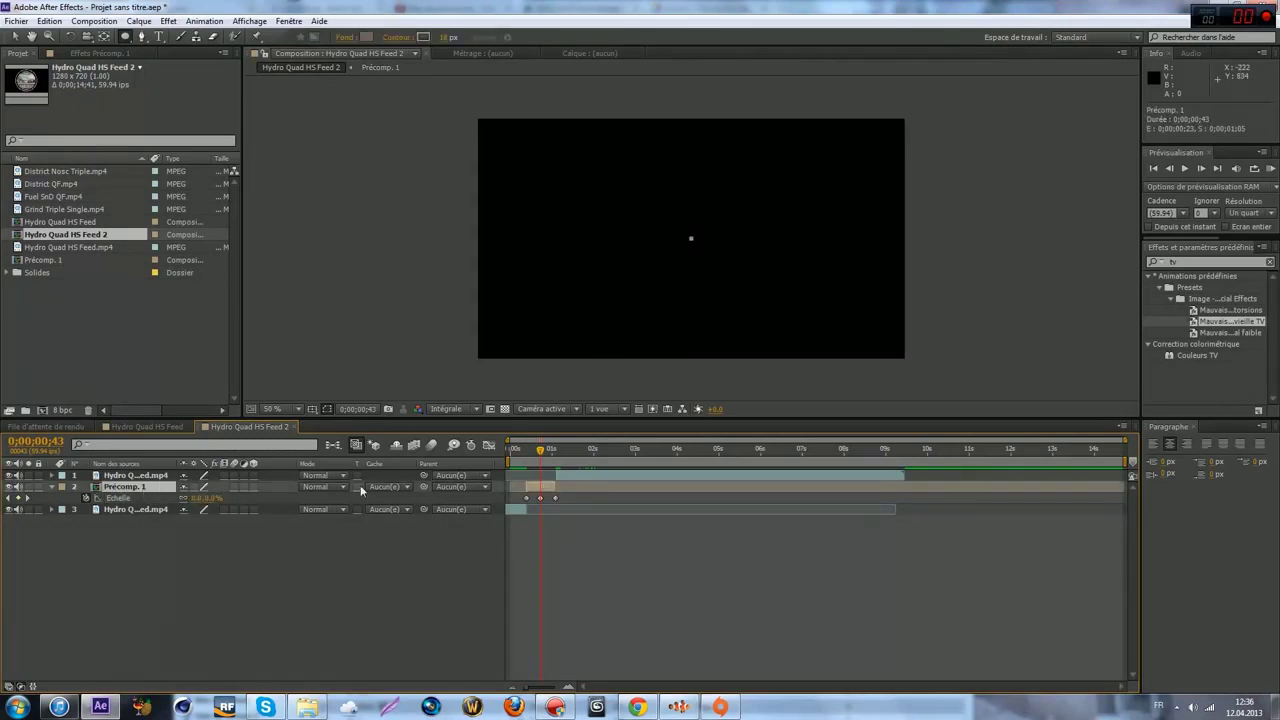
left_click(541, 496)
right_click(541, 496)
mouse_move(570, 650)
left_click(846, 621)
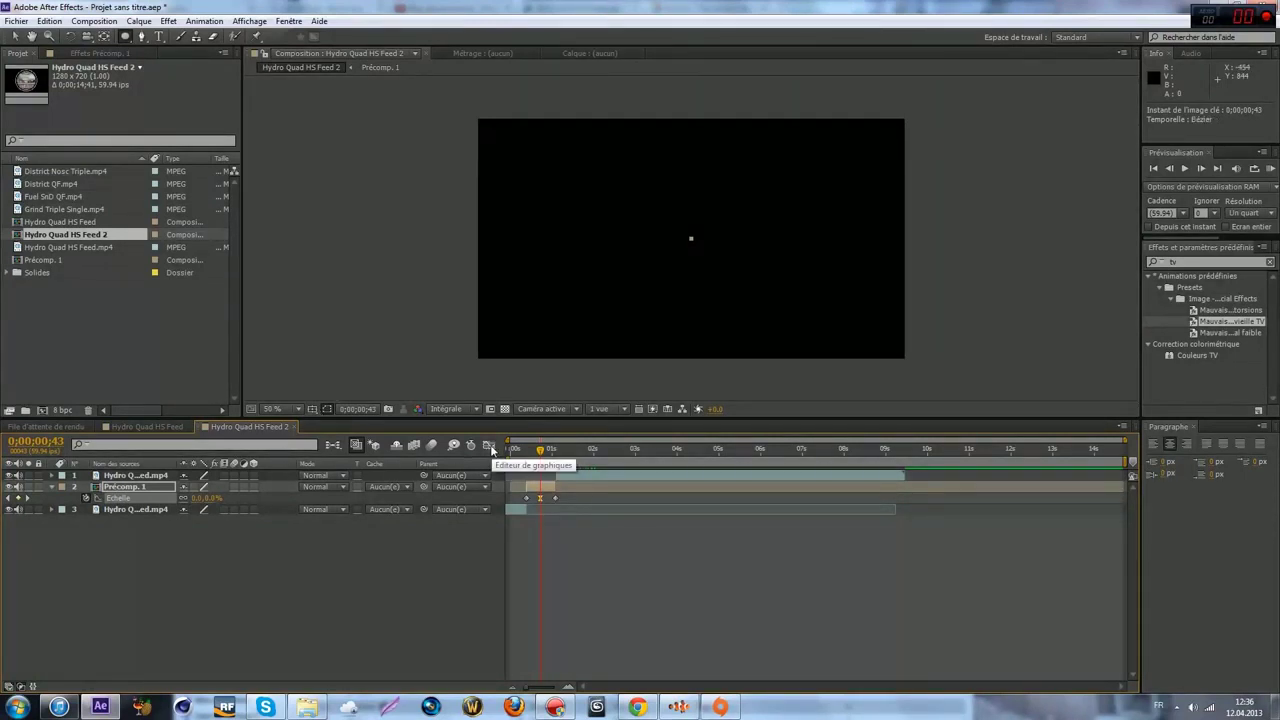
left_click(489, 446)
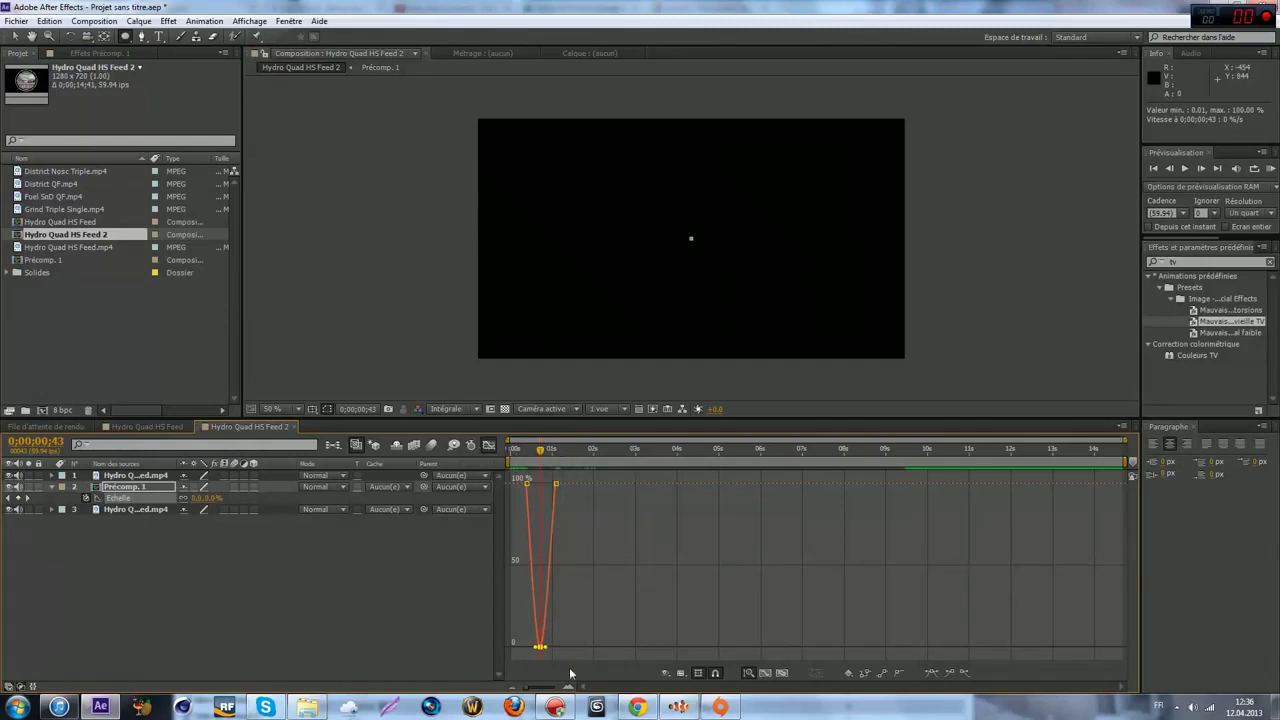
left_click_drag(540, 646, 566, 651)
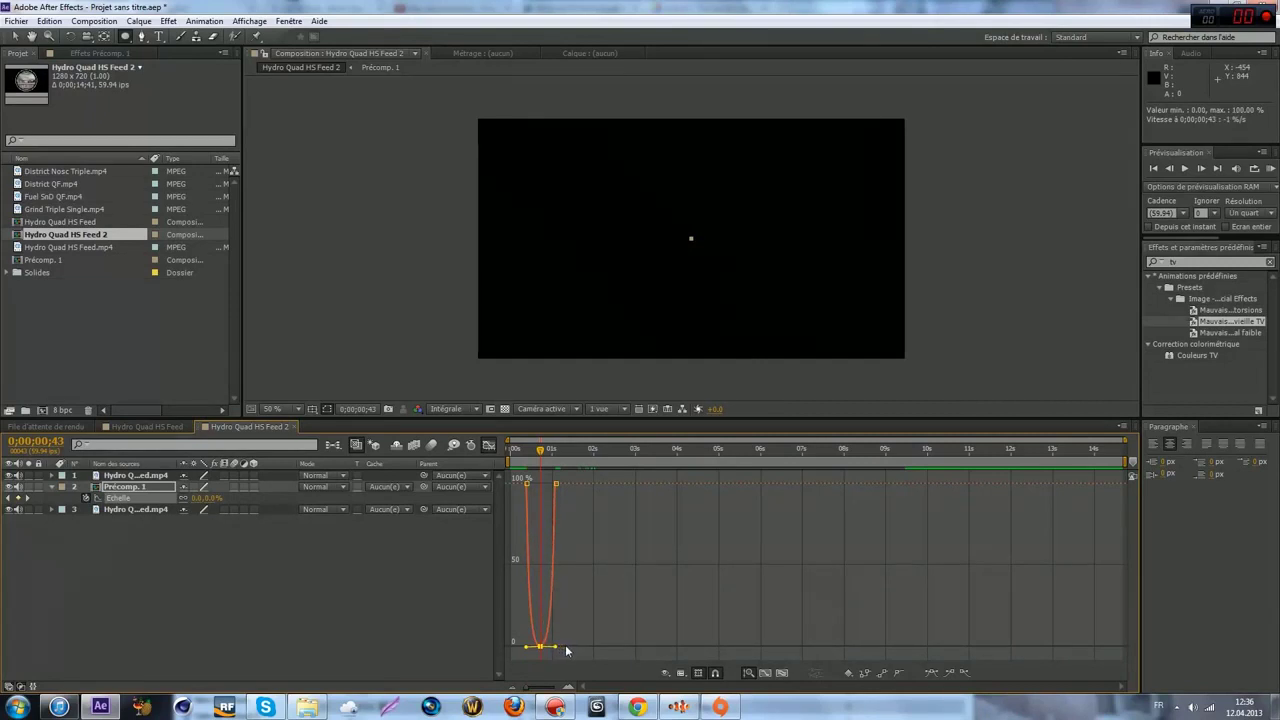
left_click(490, 448)
- Preview the scope scaling animation, starting just before the Précomp. 1 layer at 0;00;00;16
mouse_move(522, 459)
left_mouse_down()
mouse_move(550, 457)
mouse_move(521, 457)
left_mouse_up()
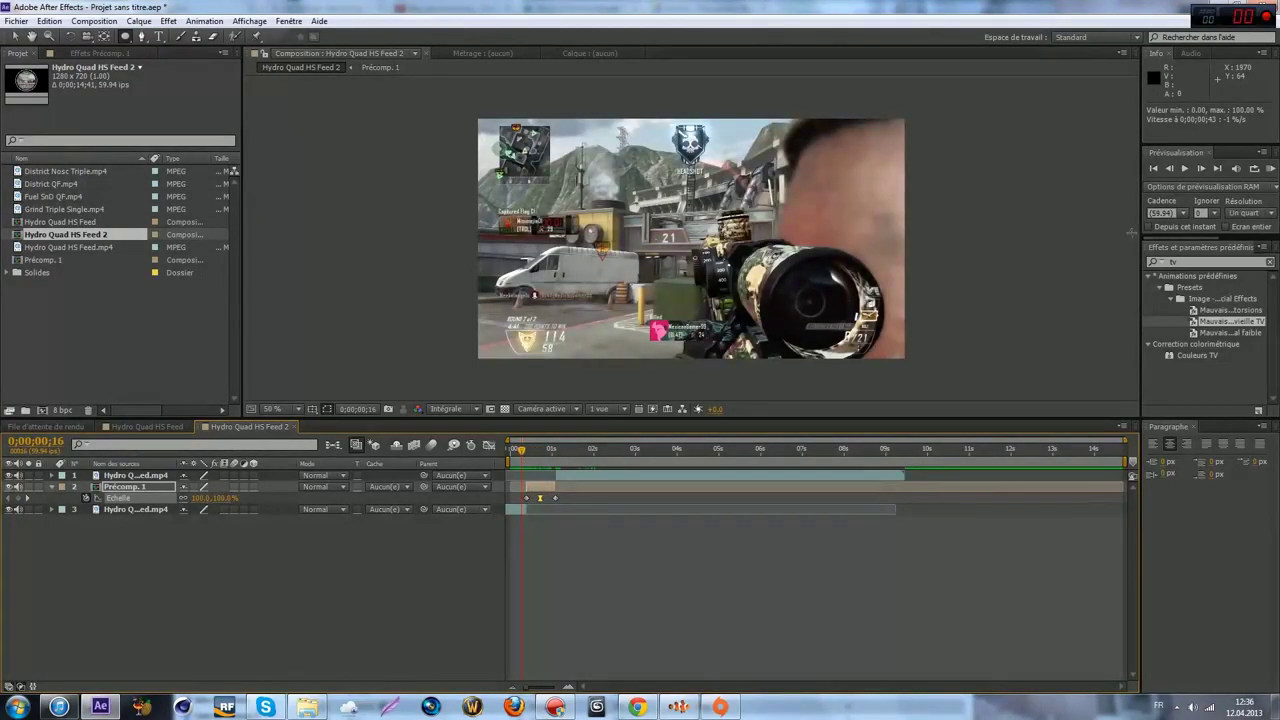
left_click(681, 411)
key("space")
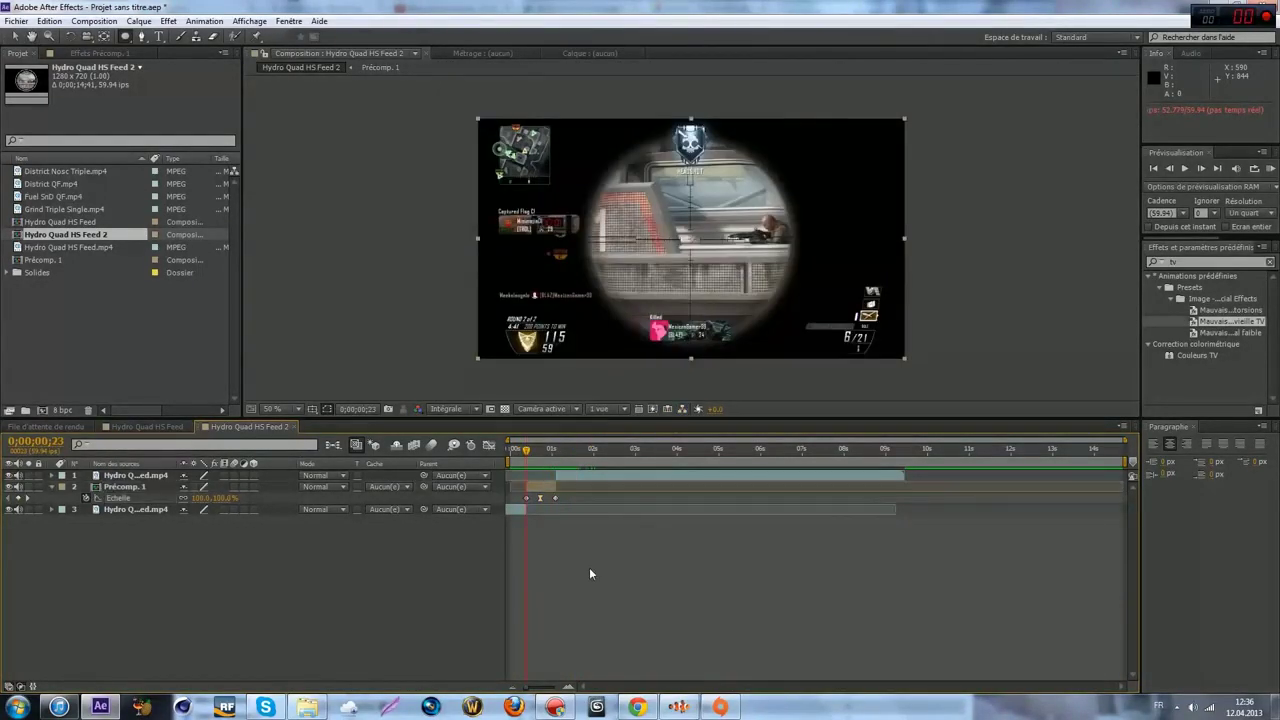
- Set the middle Scale keyframe of Précomp. 1 at 0;00;00;43 to 15% and preview the animation
left_click(546, 451)
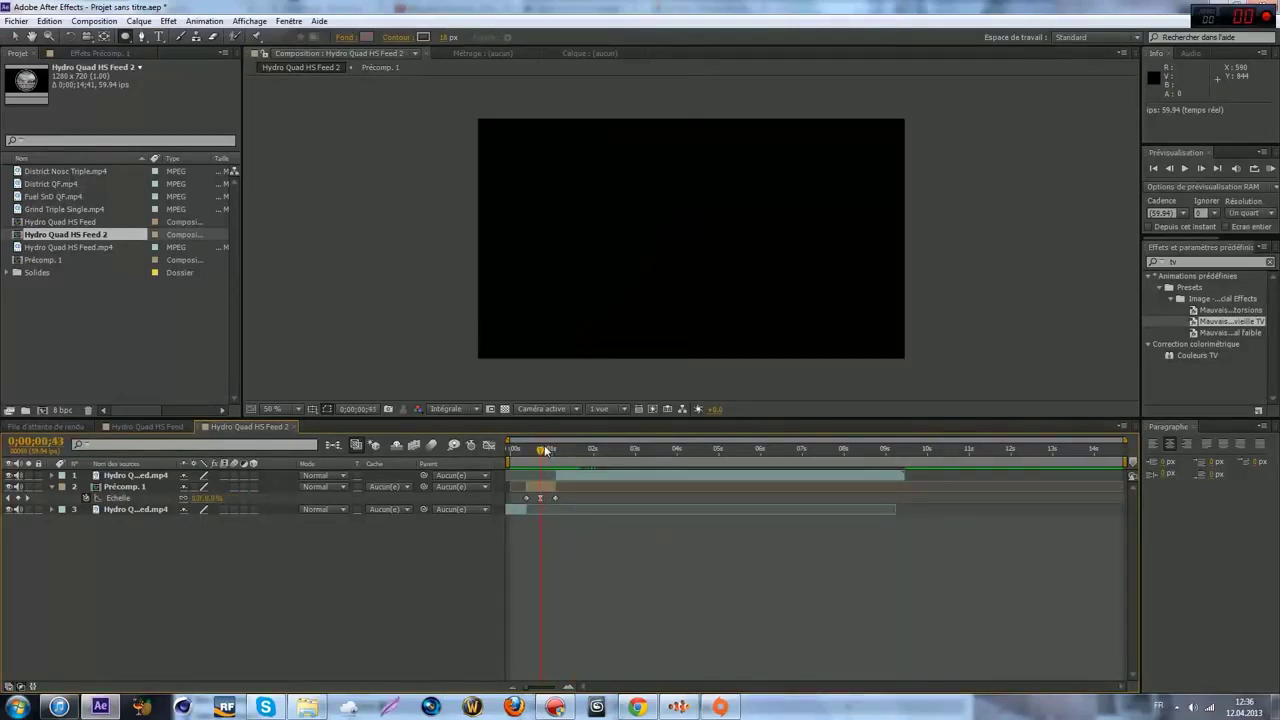
left_click(200, 497)
type("15")
key("Return")
key("space")
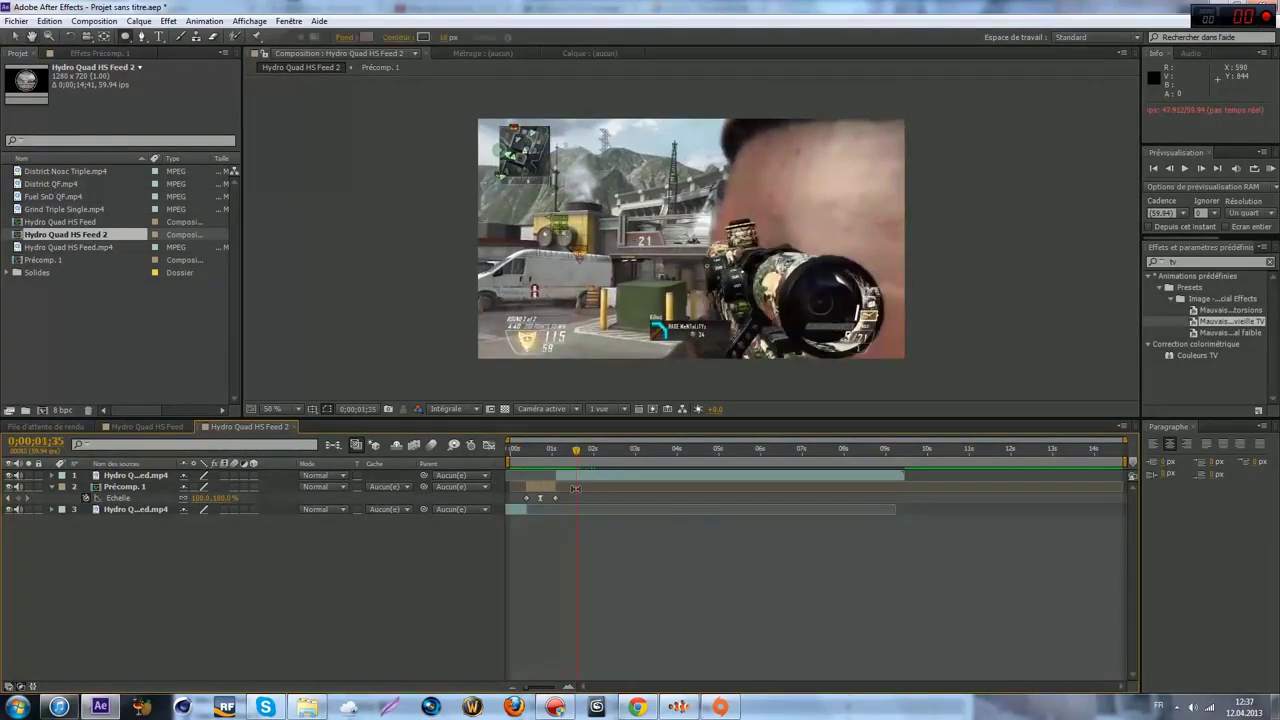
- Try moving the middle Scale keyframe to the end of Précomp. 1 at 0;00;01;05 and to another time, and undo the moves
left_click(541, 456)
left_click_drag(538, 461, 556, 498)
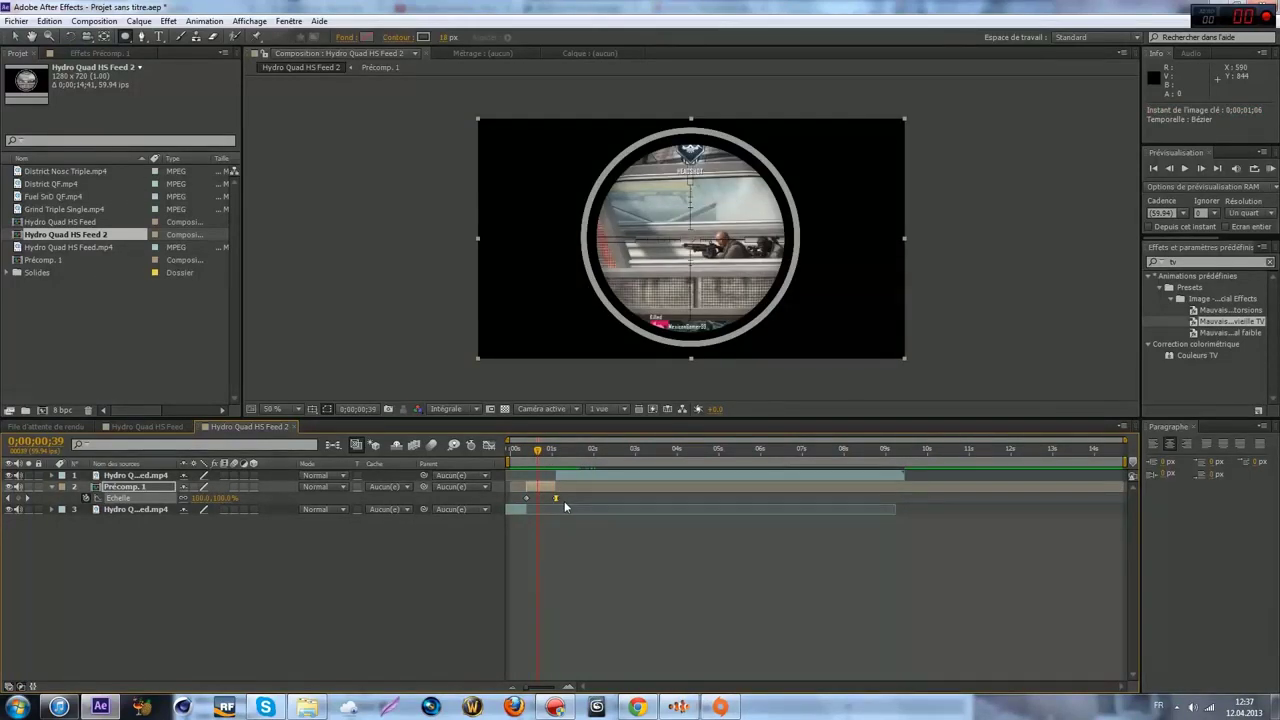
left_click_drag(534, 688, 553, 685)
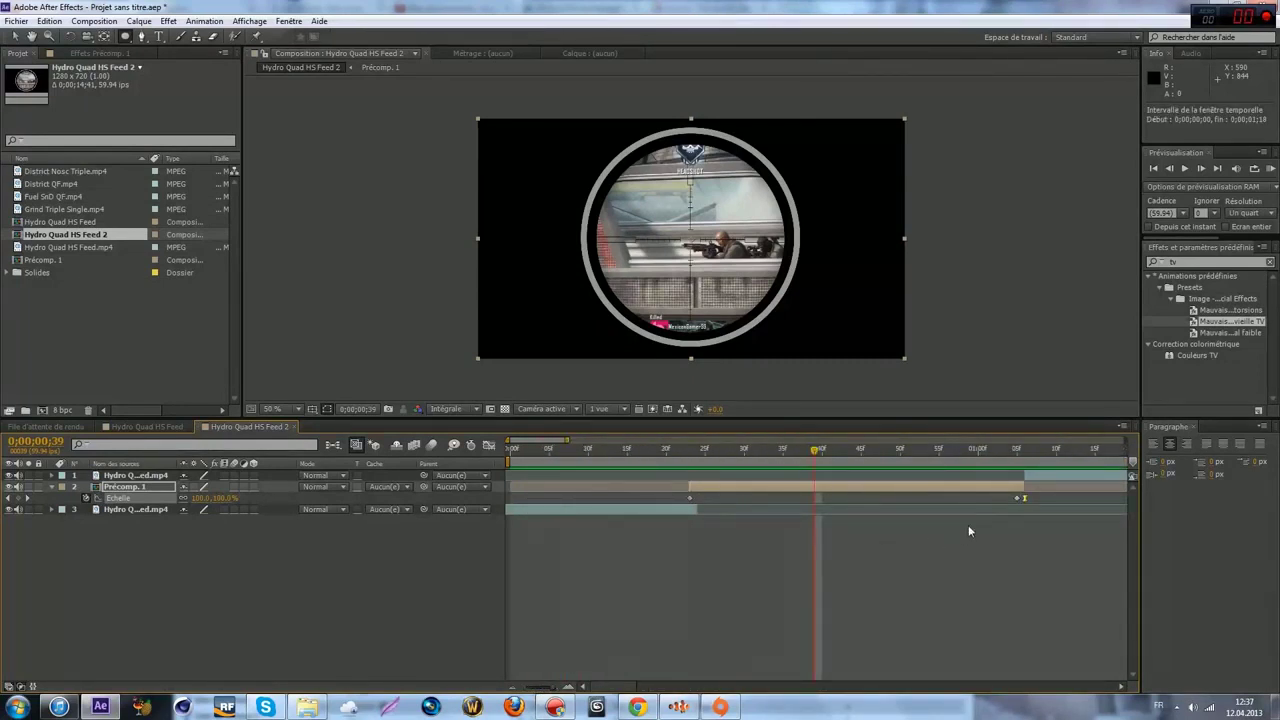
left_click_drag(1017, 498, 1016, 498)
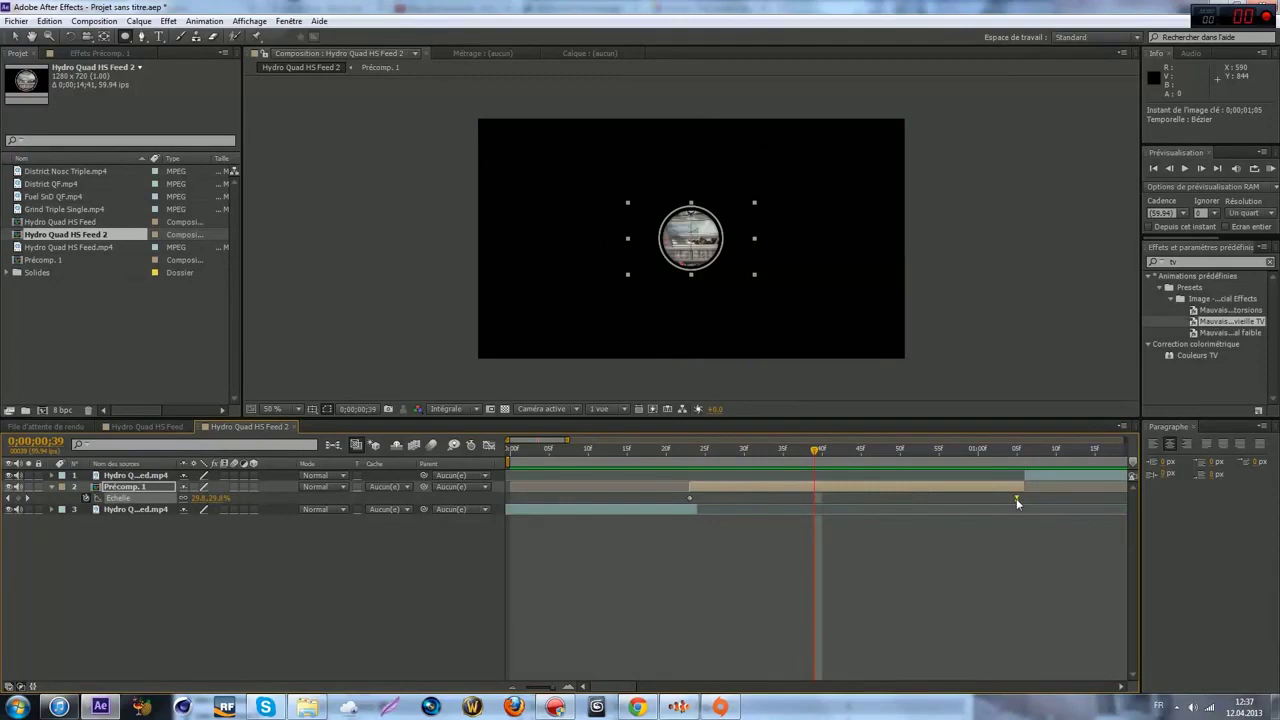
left_click_drag(733, 456, 776, 457)
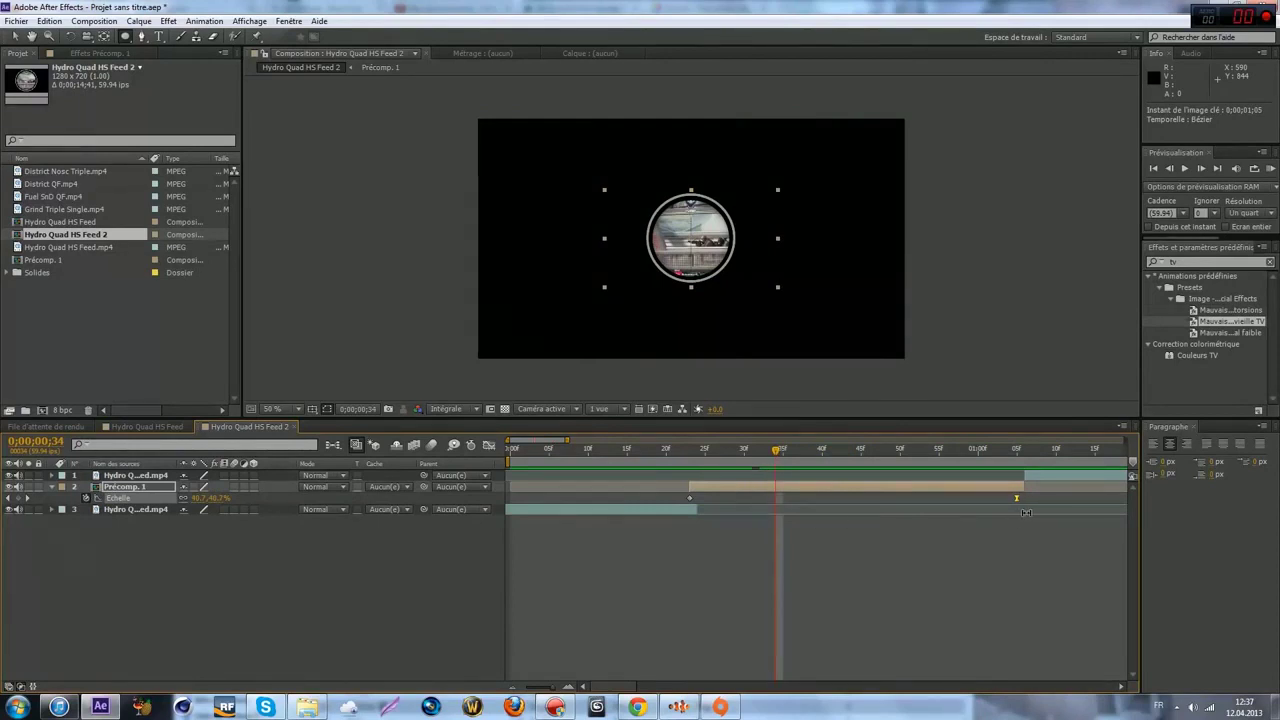
key("ctrl+z")
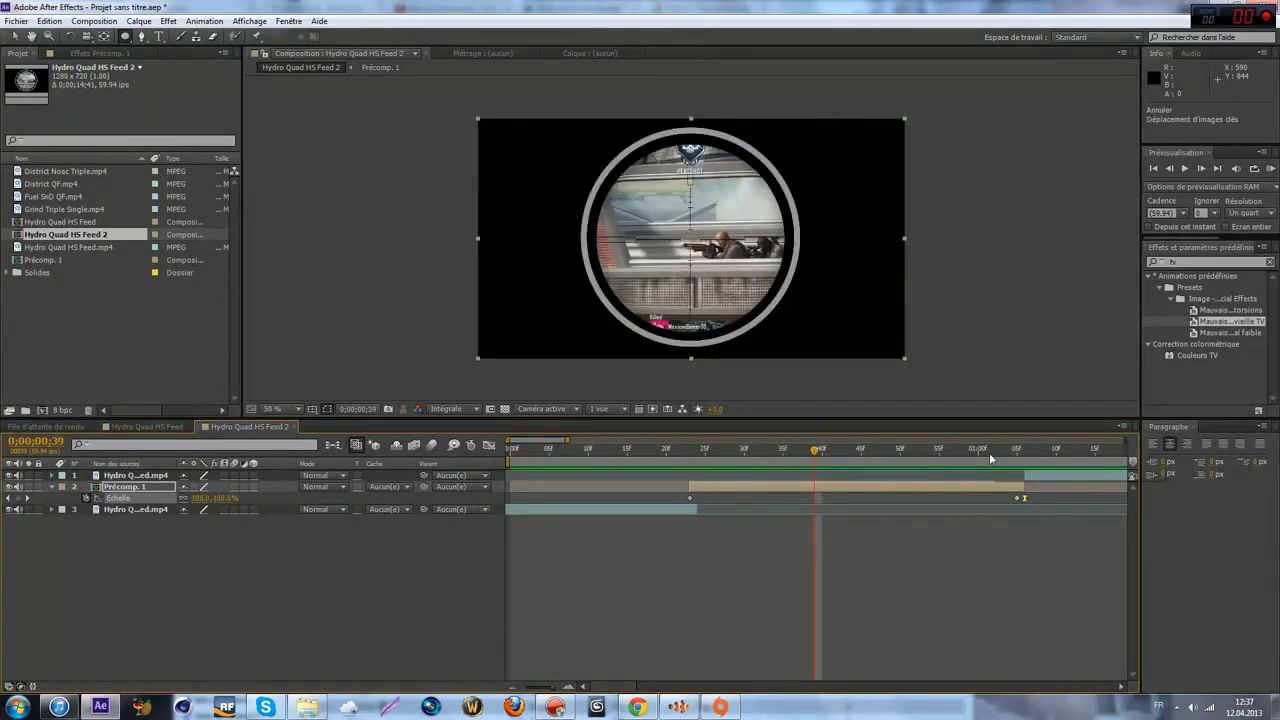
key("ctrl+shift+z")
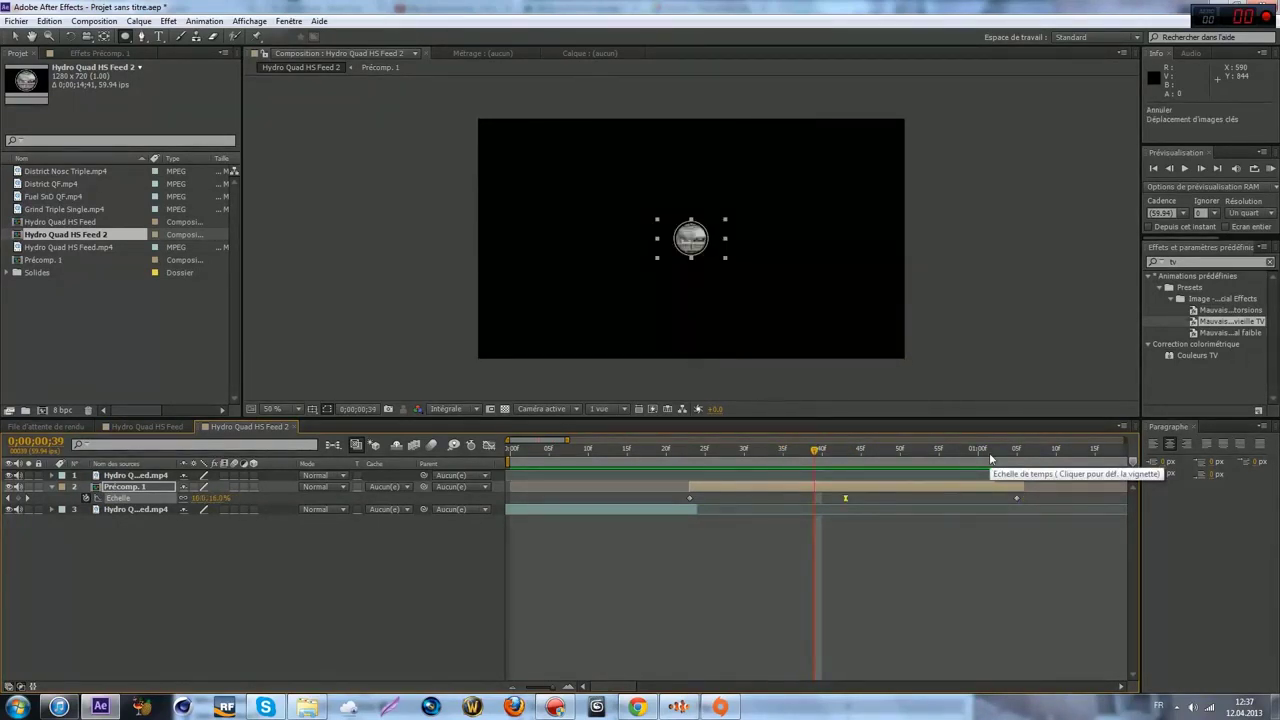
left_click_drag(845, 498, 770, 405)
key("ctrl+z")
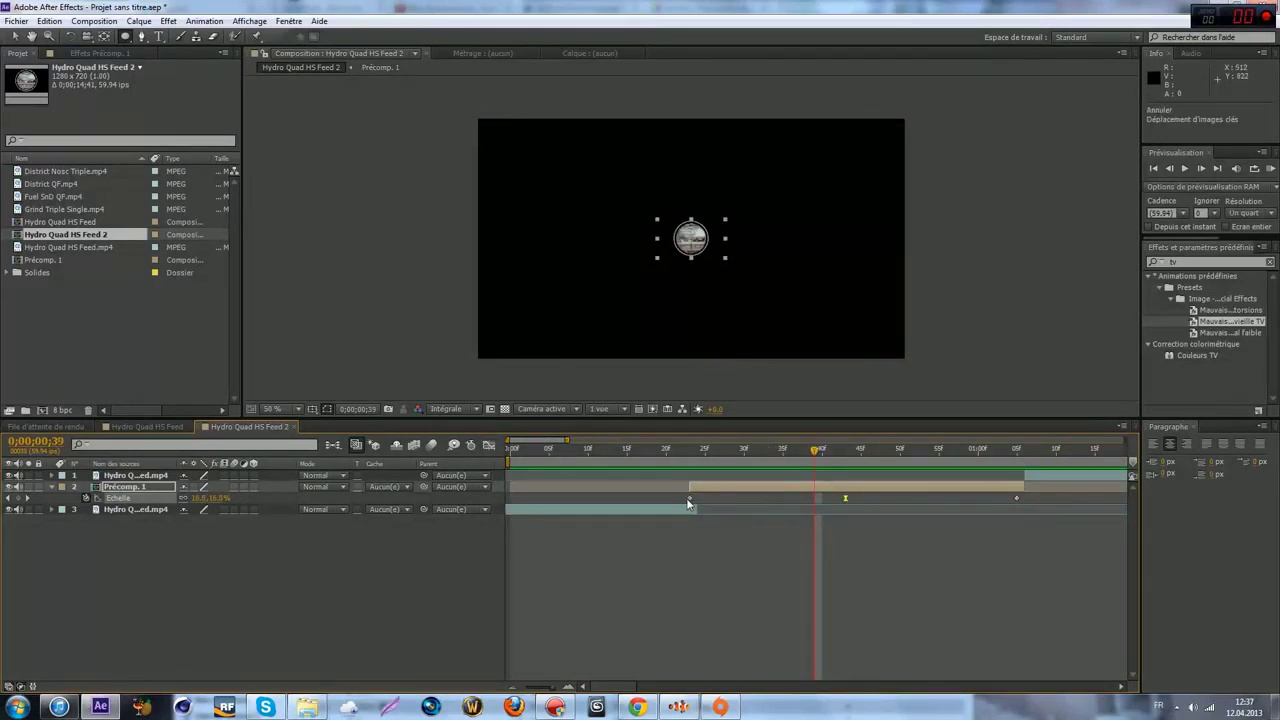
- Try moving the middle Scale keyframe of Précomp. 1 onto the layer's first keyframe, and undo the move
left_click_drag(846, 498, 688, 506)
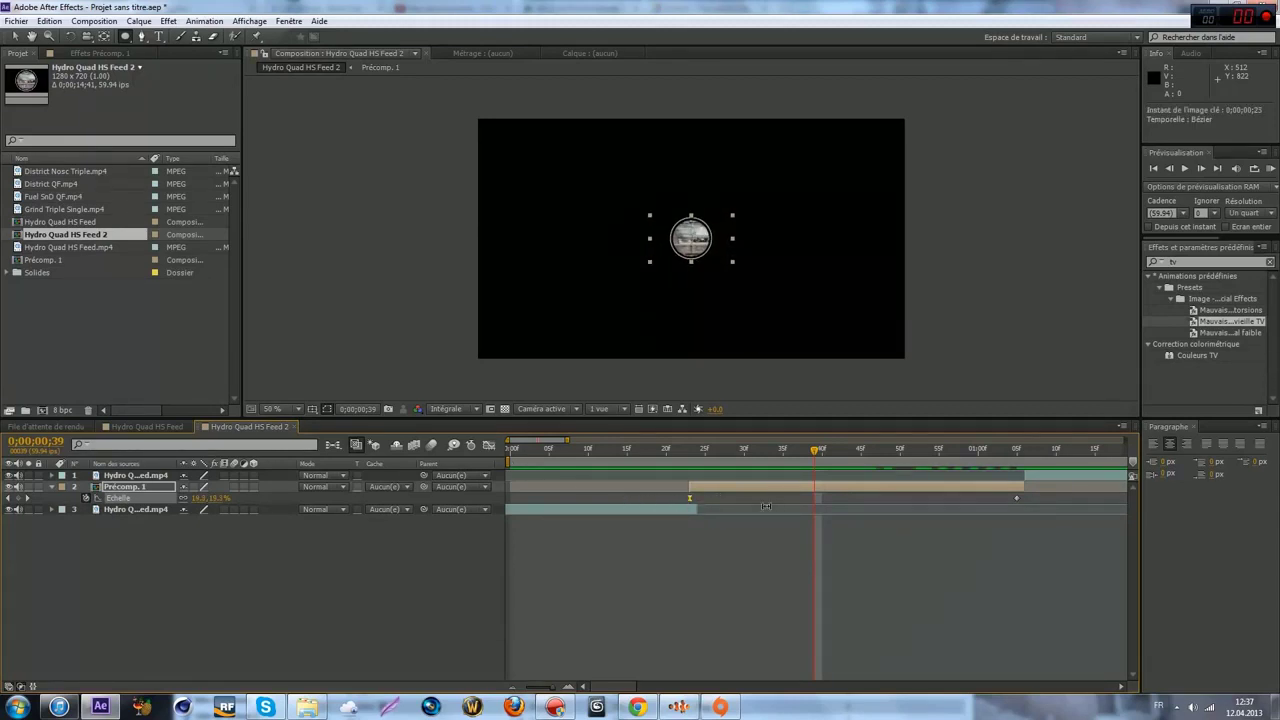
key("ctrl+z")
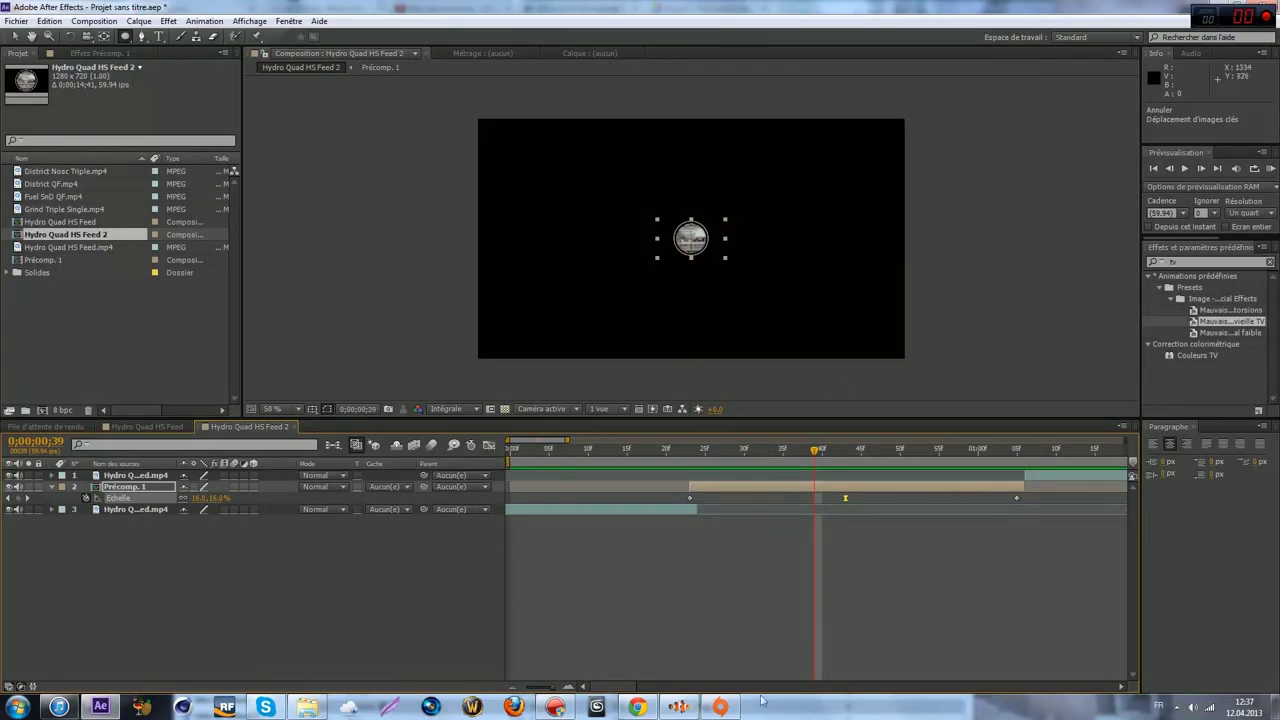
mouse_move(556, 703)
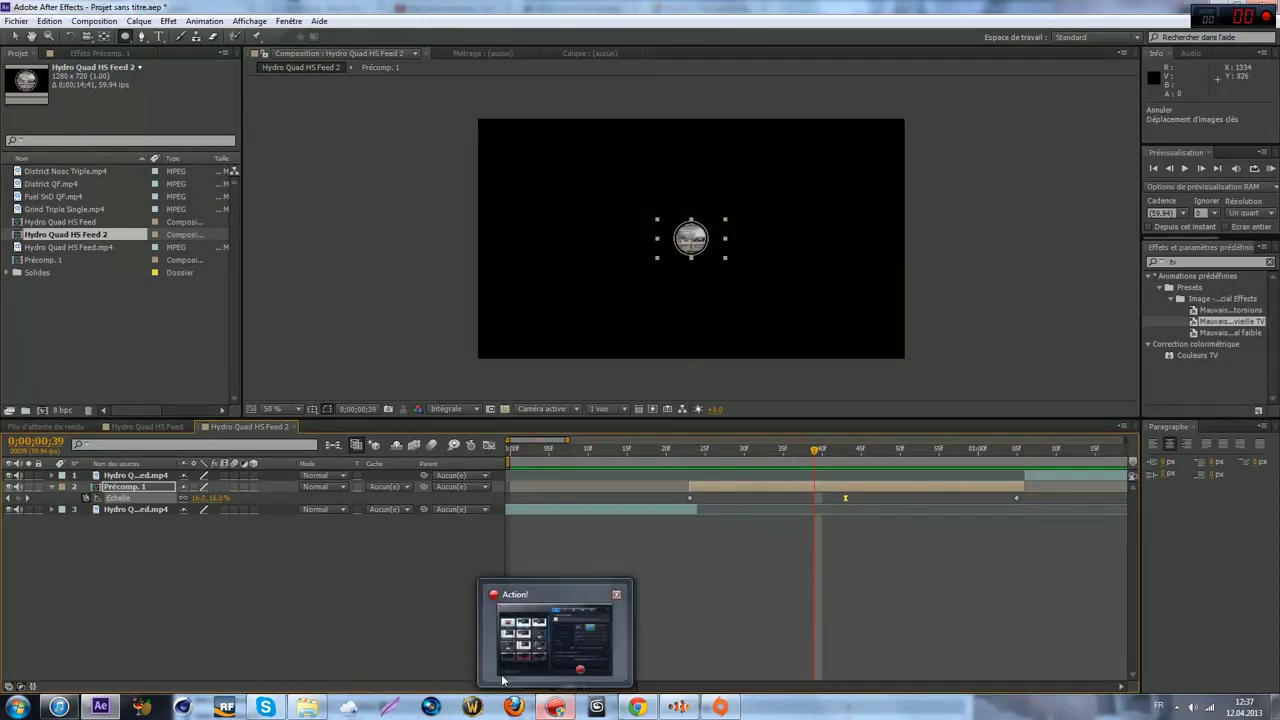
- Create an adjustment layer in Hydro Quad HS Feed 2 with the current time at 0;00;01;06, where the zoomed clip begins
left_click(684, 632)
left_click_drag(546, 690, 549, 689)
left_click_drag(642, 452, 680, 472)
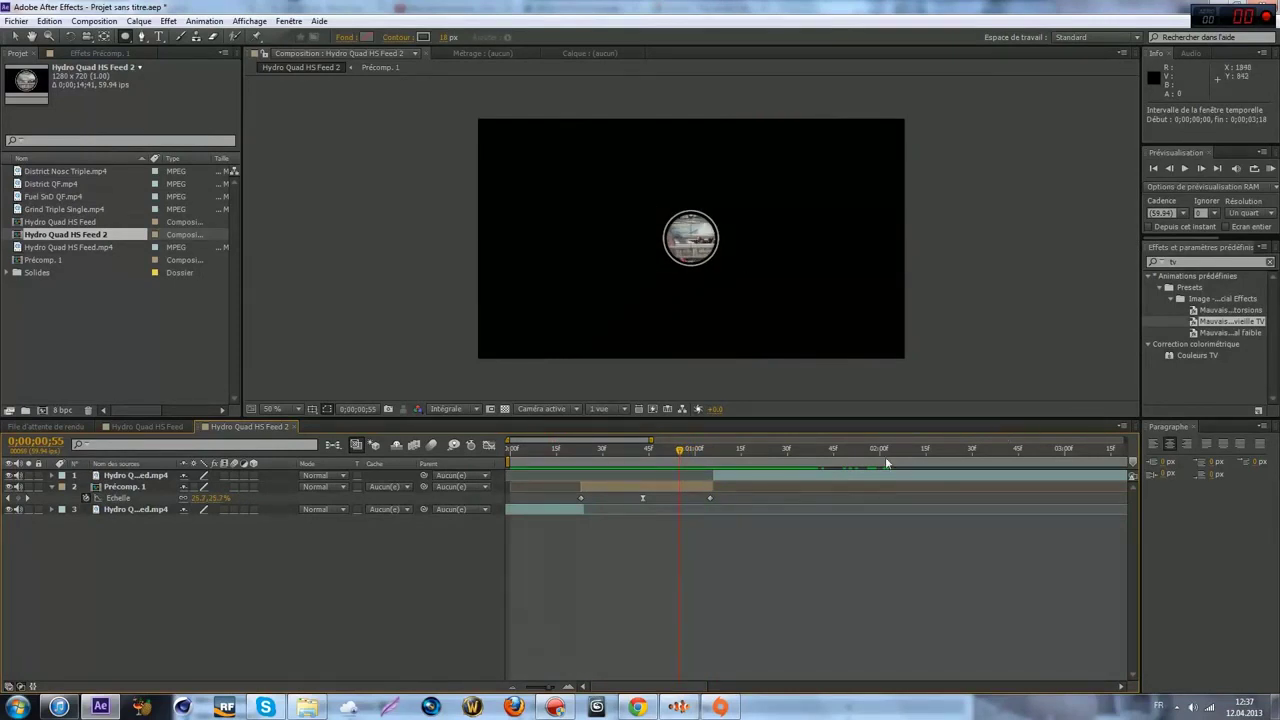
left_click_drag(680, 451, 714, 456)
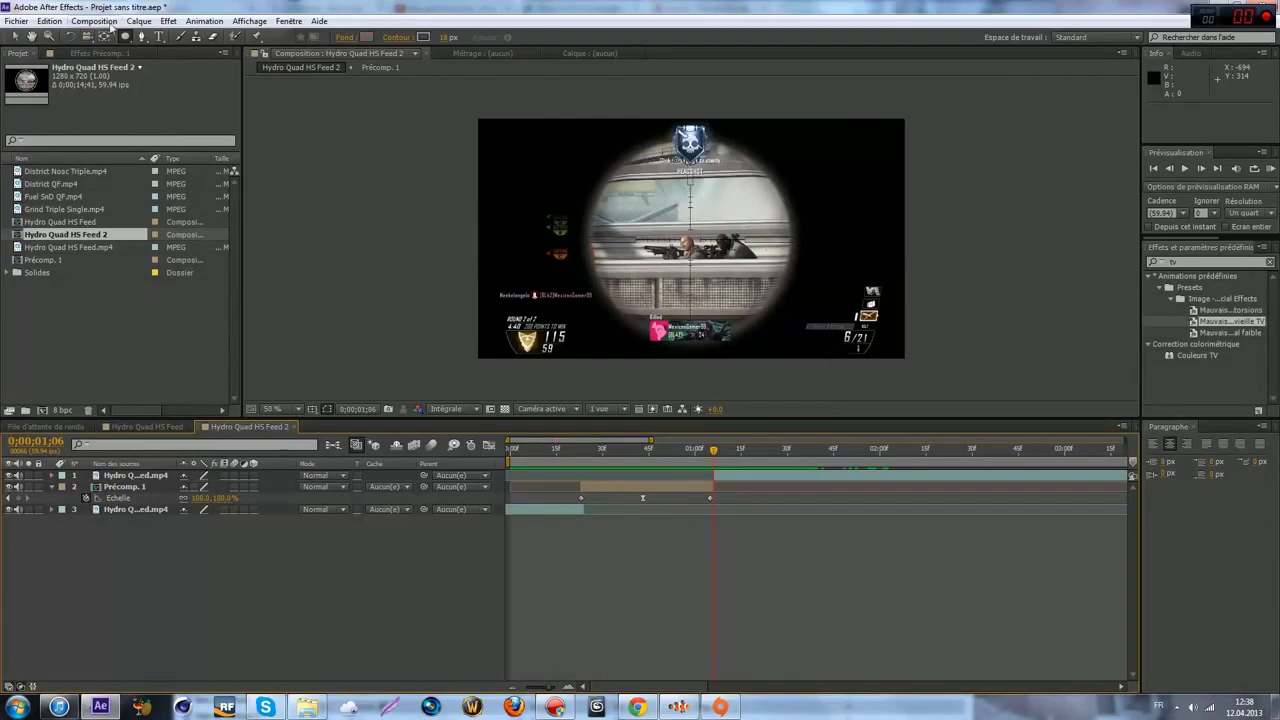
left_click(150, 22)
mouse_move(240, 40)
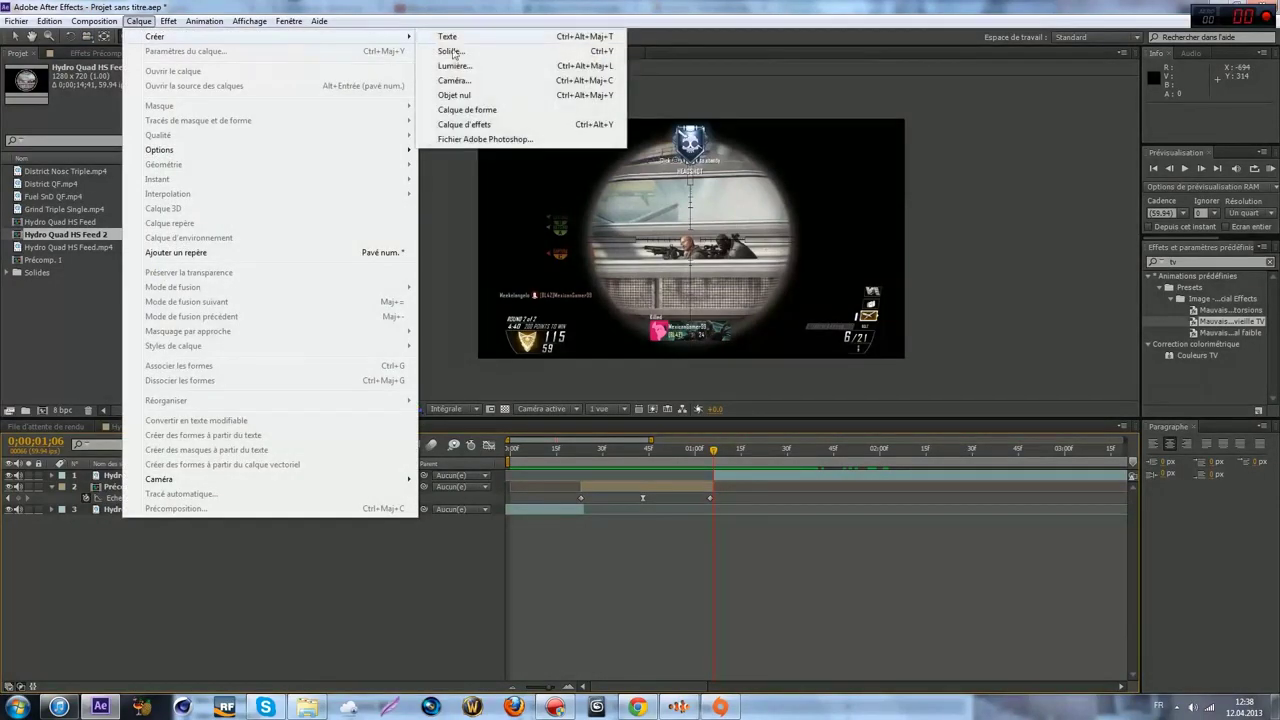
left_click(492, 123)
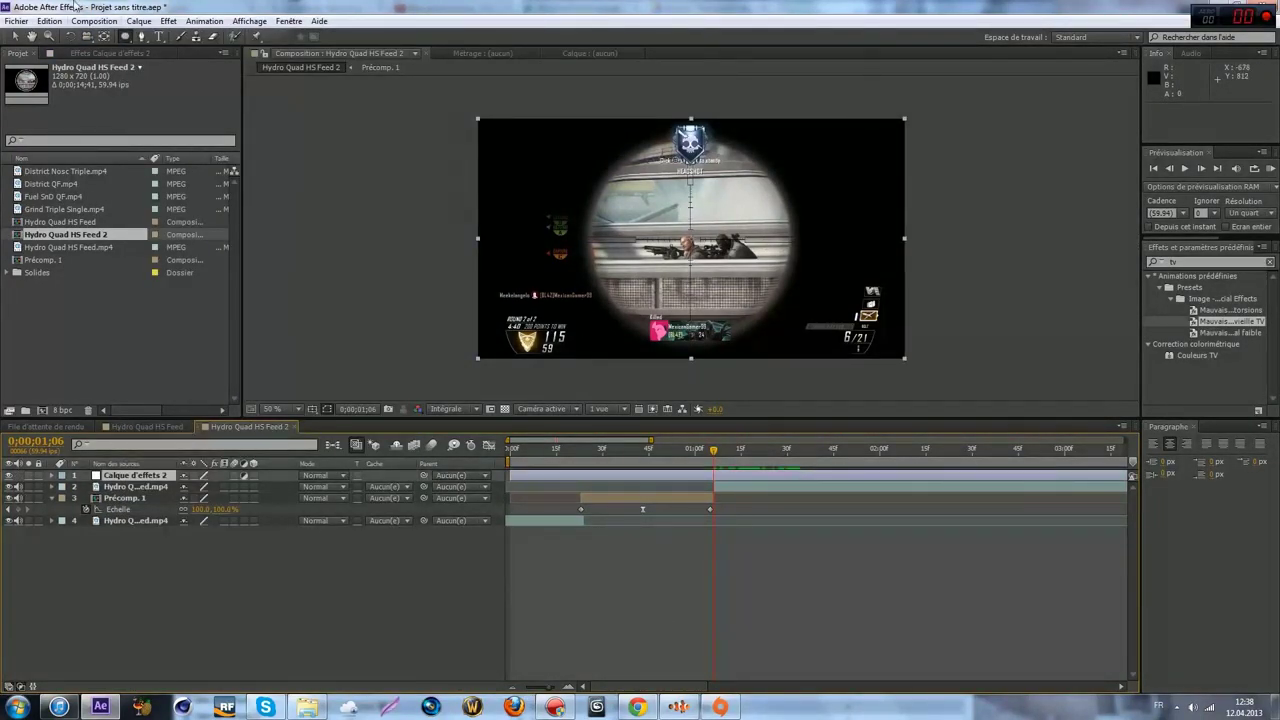
- Apply the old TV (vieille TV) preset to the adjustment layer and check its look at 0;00;01;14
left_click_drag(1179, 261, 1133, 262)
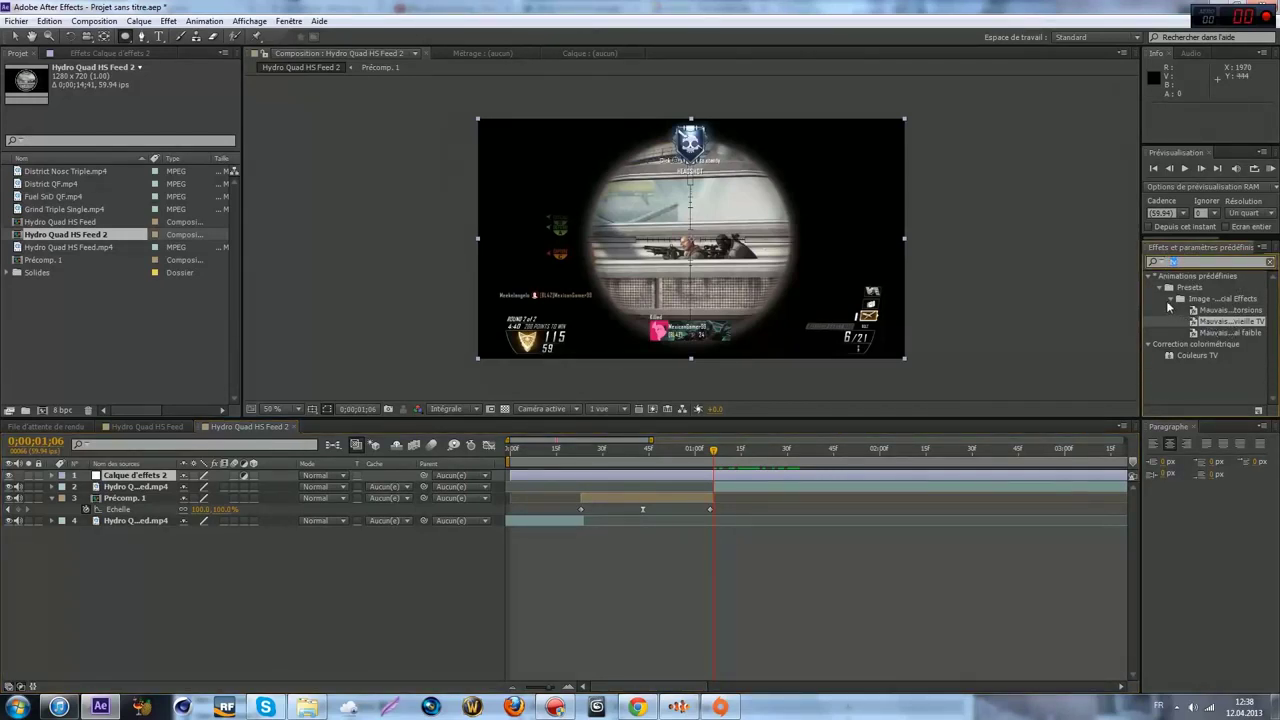
double_click(1220, 323)
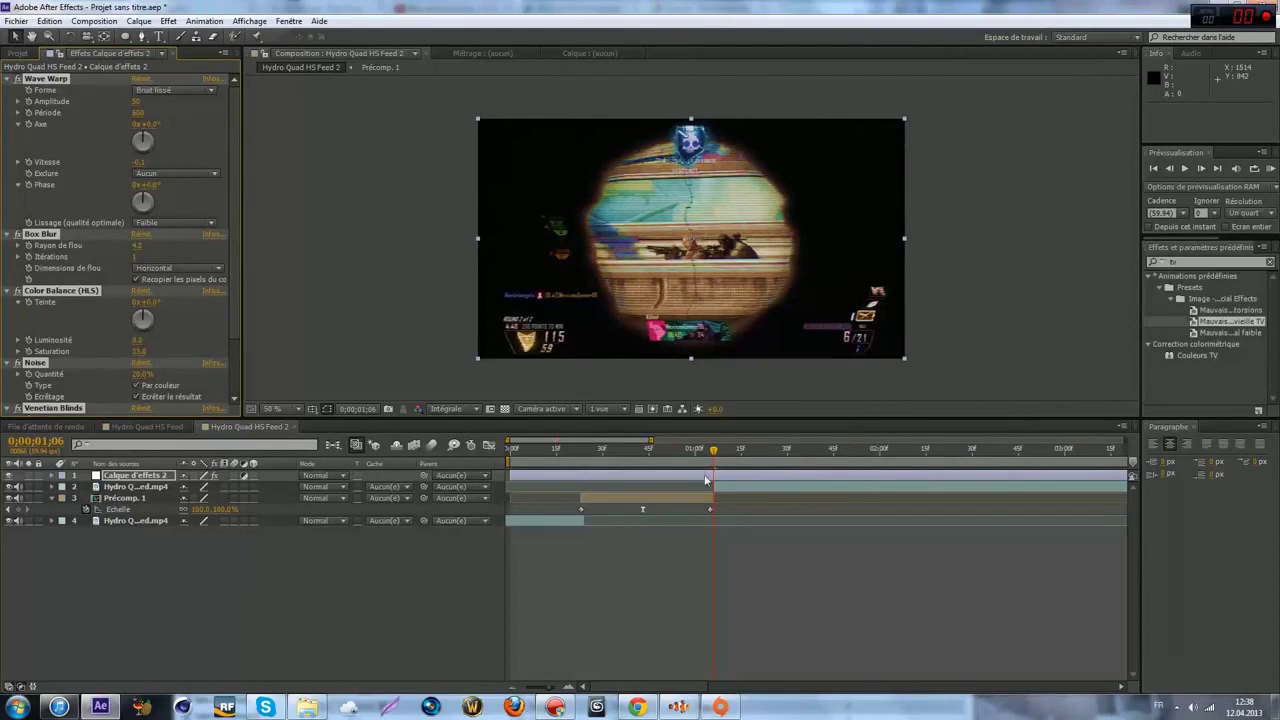
left_click_drag(714, 451, 740, 452)
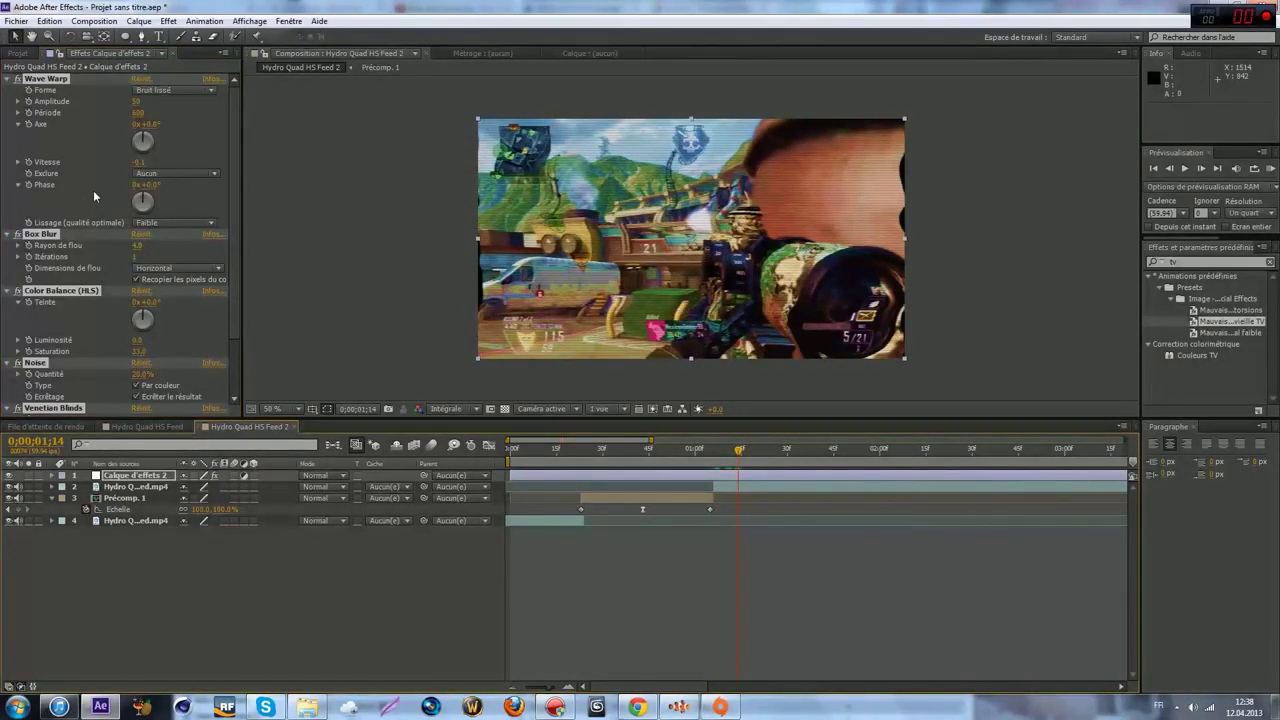
scroll(248, 221, "down", 4)
scroll(198, 228, "up", 3)
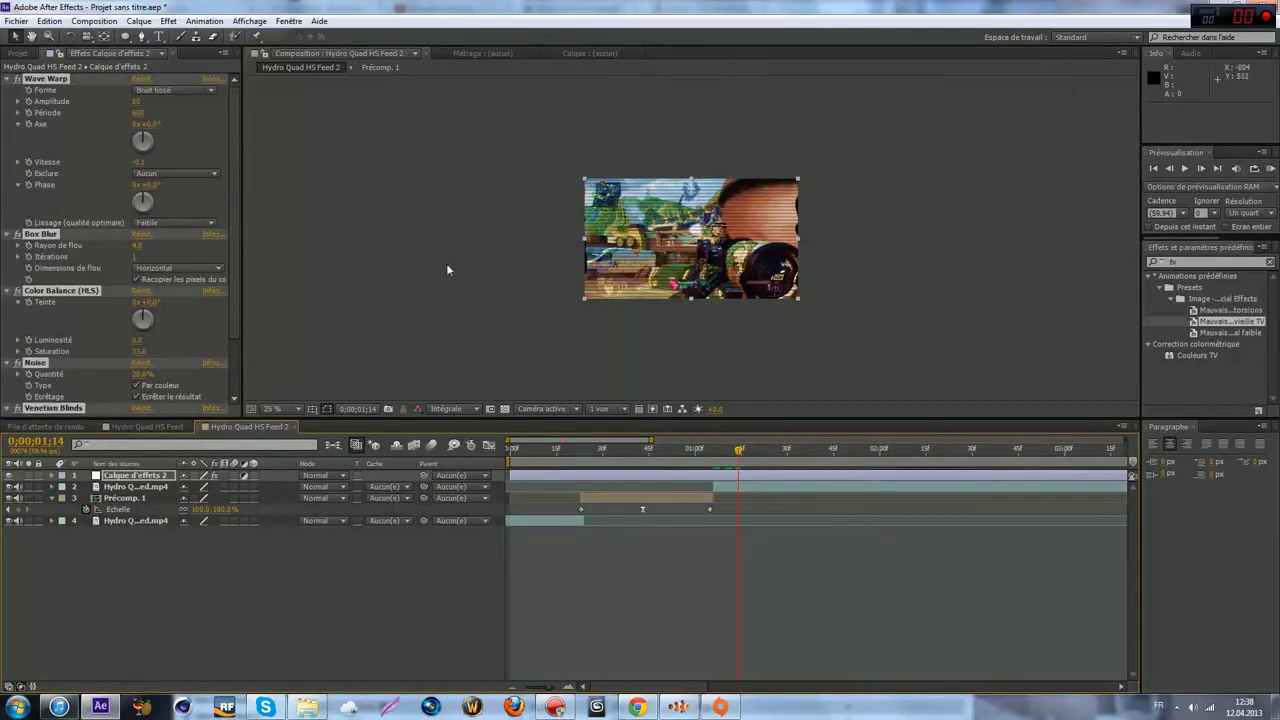
scroll(609, 308, "up", 4)
scroll(325, 199, "down", 2)
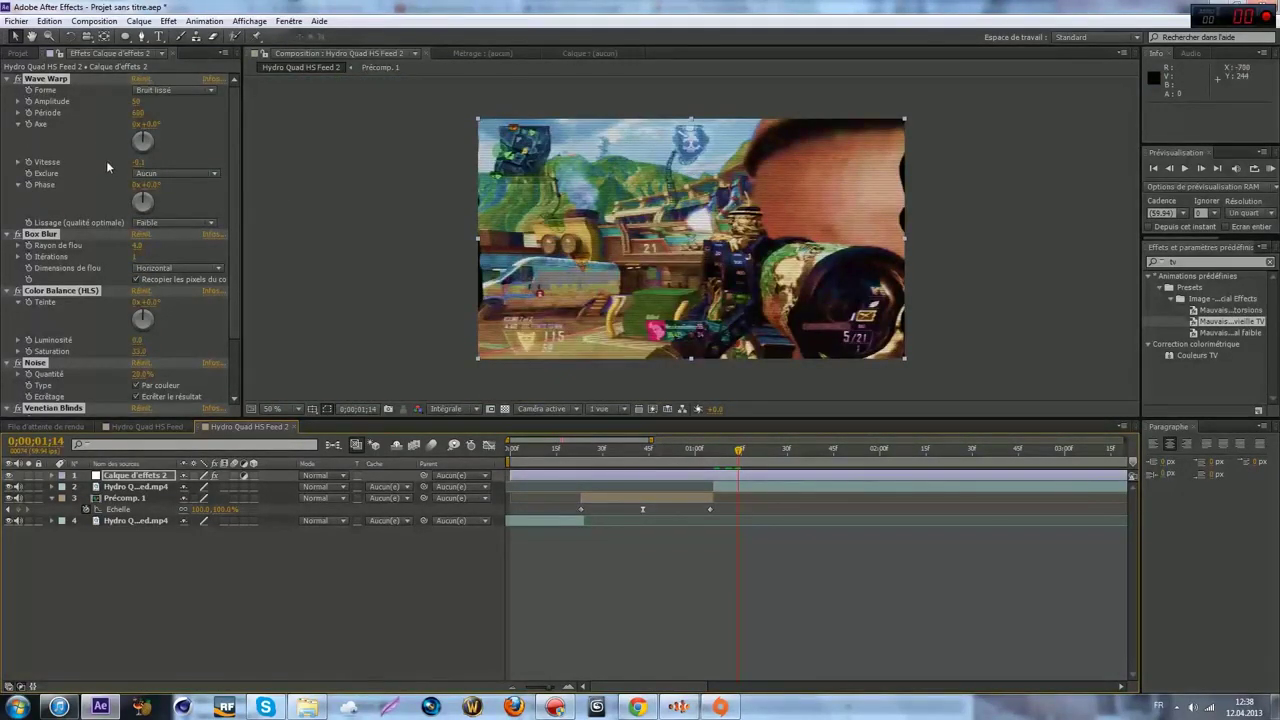
- Set the Période of the adjustment layer's Wave Warp effect to 21
left_click(82, 172)
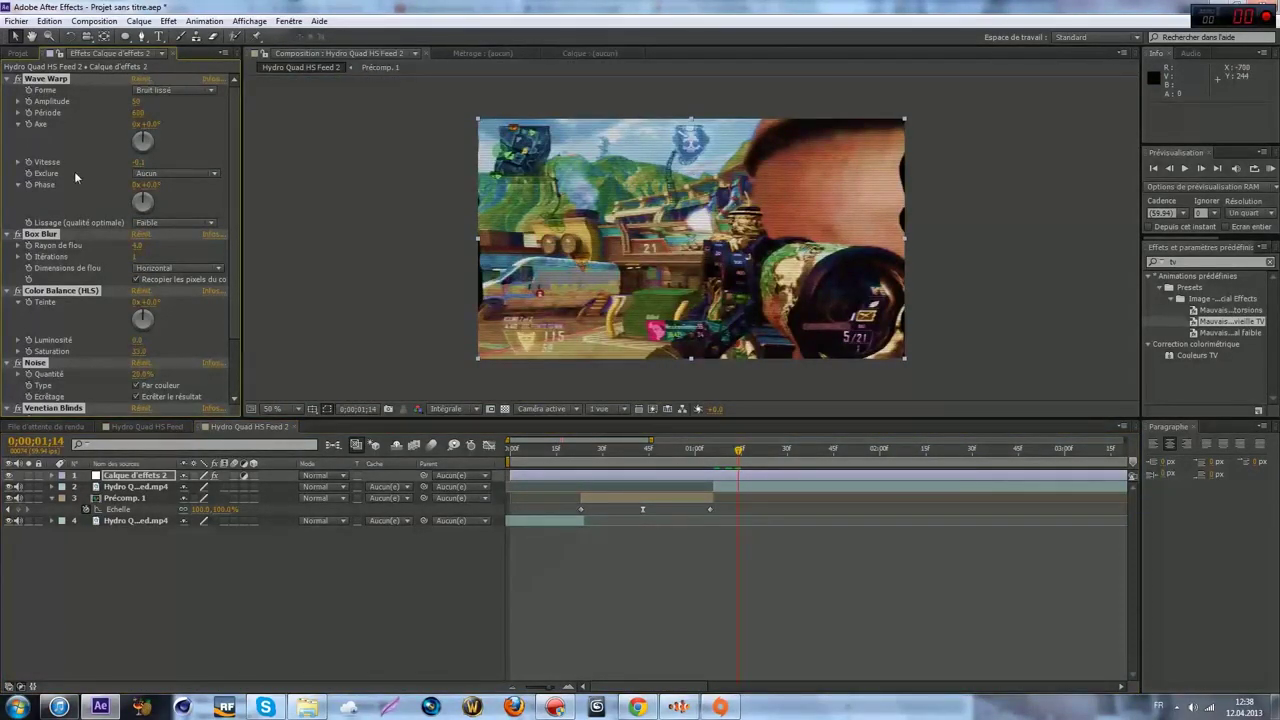
left_click(69, 148)
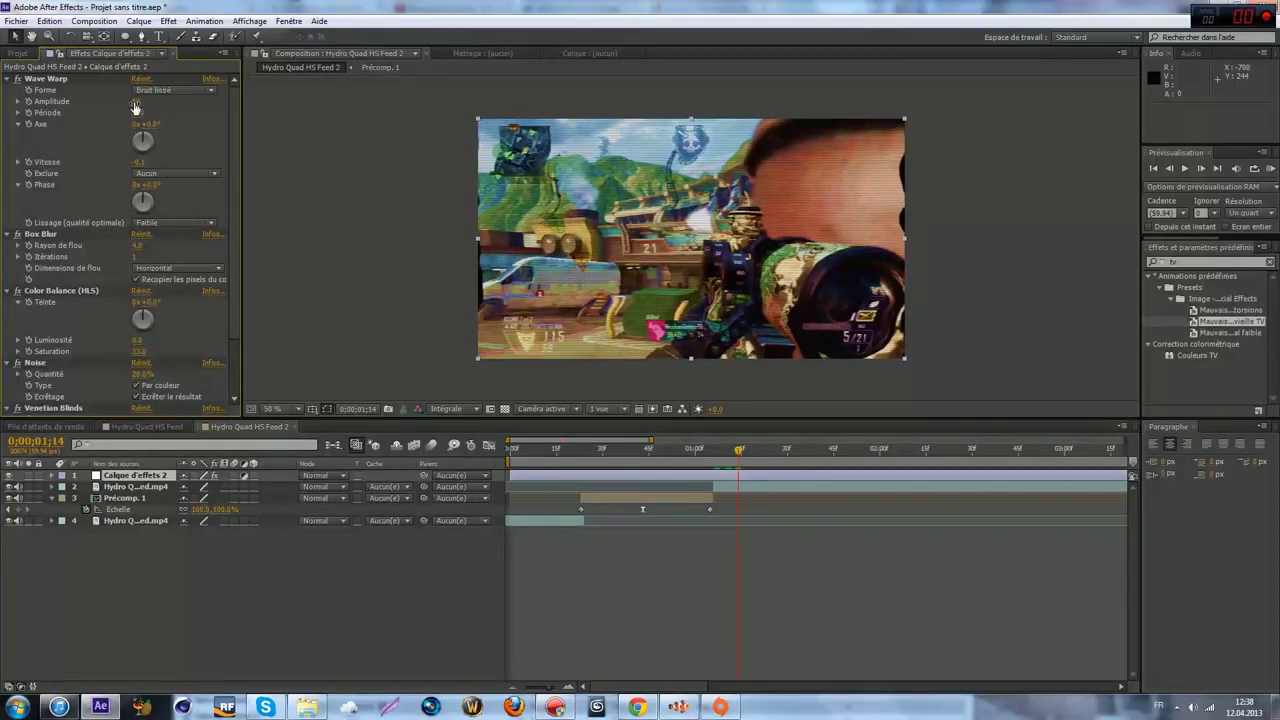
left_click(139, 114)
type("21")
key("Return")
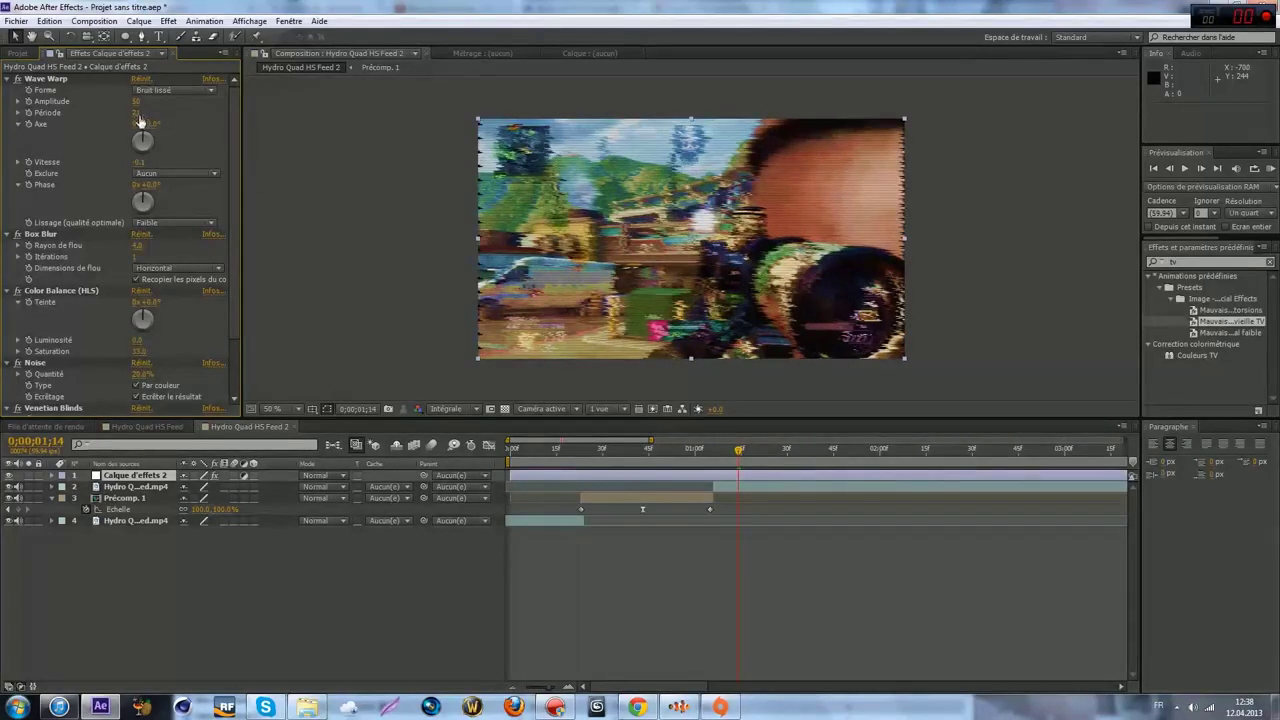
- Lower the Wave Warp Amplitude to about half and set its Exclure option to Pourtour
mouse_move(134, 101)
left_mouse_down()
mouse_move(102, 111)
mouse_move(126, 112)
left_mouse_up()
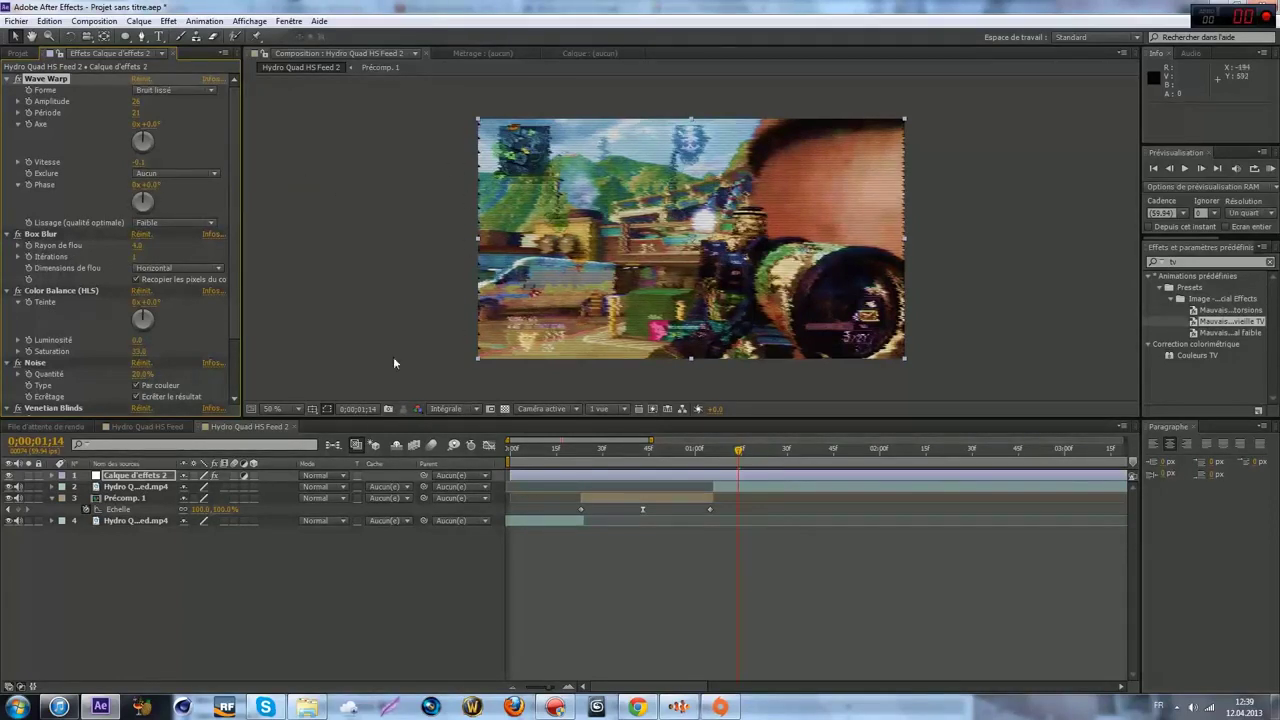
left_click(175, 173)
left_click(170, 203)
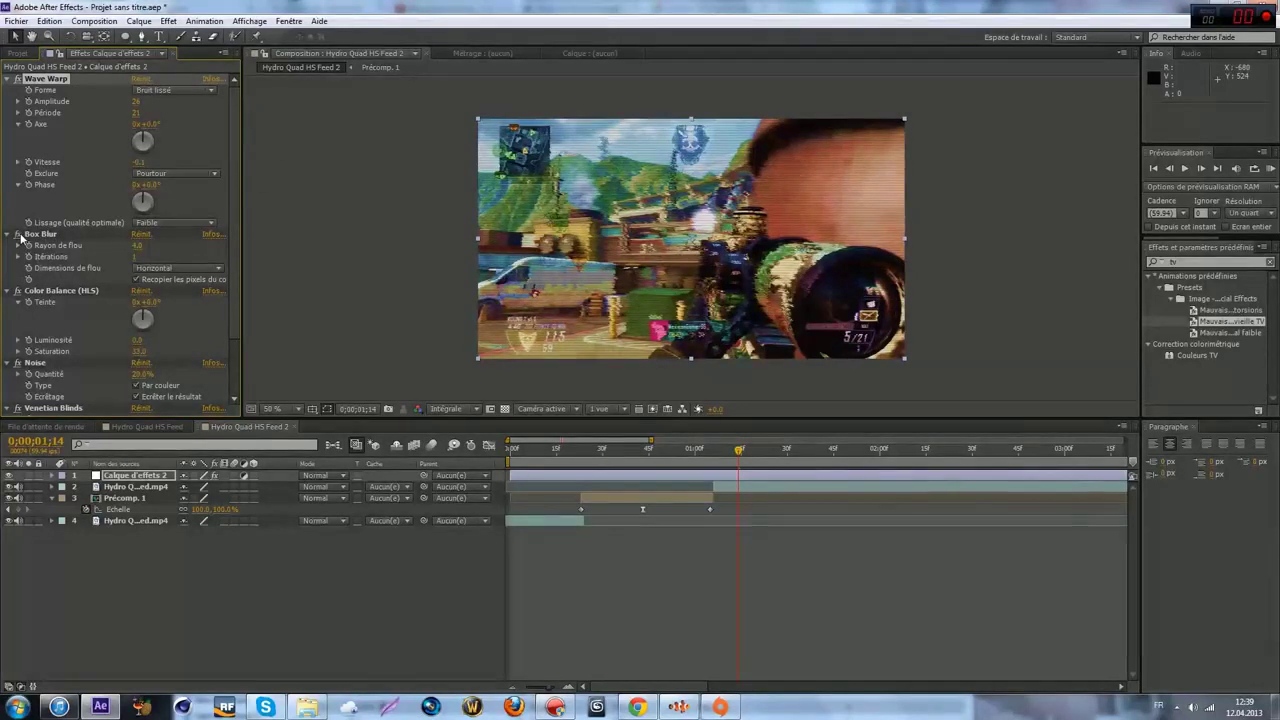
- Compare the image with Color Balance (HLS) off and on, and set its Saturation to 21
scroll(138, 236, "down", 2)
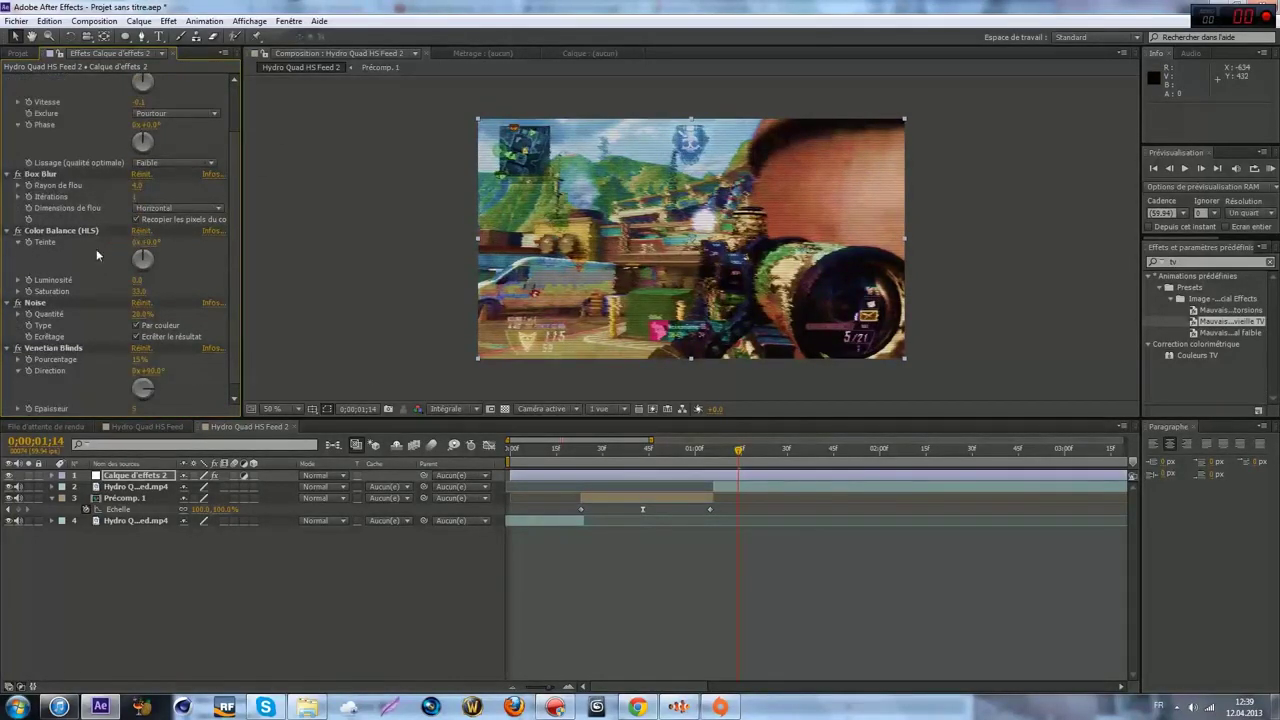
scroll(35, 240, "down", 1)
left_click(49, 222)
left_click(17, 221)
left_click(17, 221)
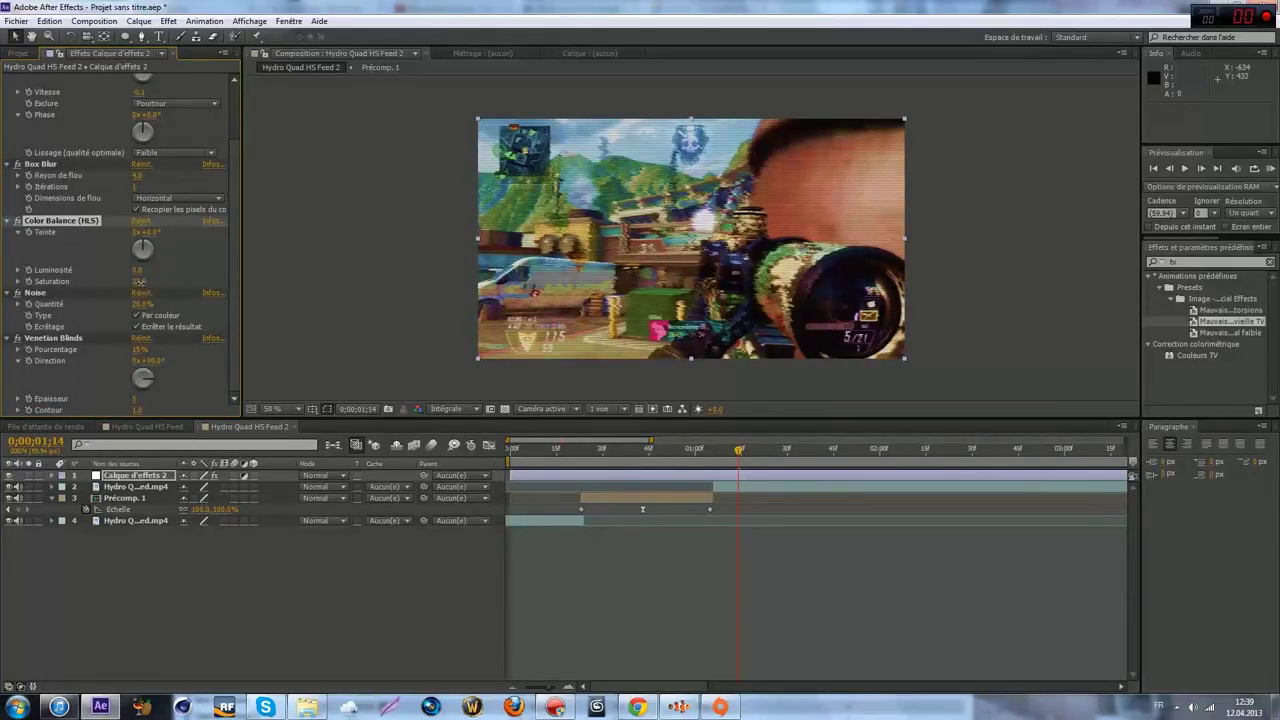
left_click_drag(115, 282, 133, 282)
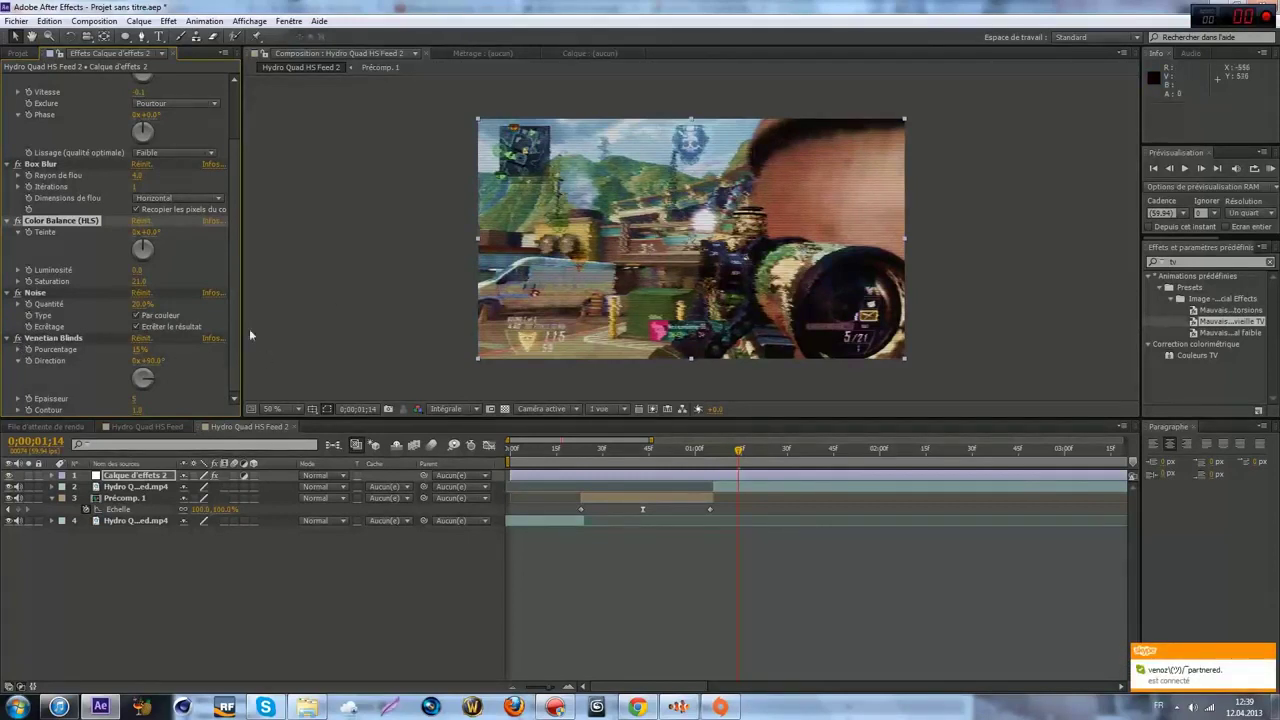
- Set the Venetian Blinds Pourcentage to 43% and Contour to 0, and raise the Epaisseur slightly
left_click_drag(140, 349, 121, 399)
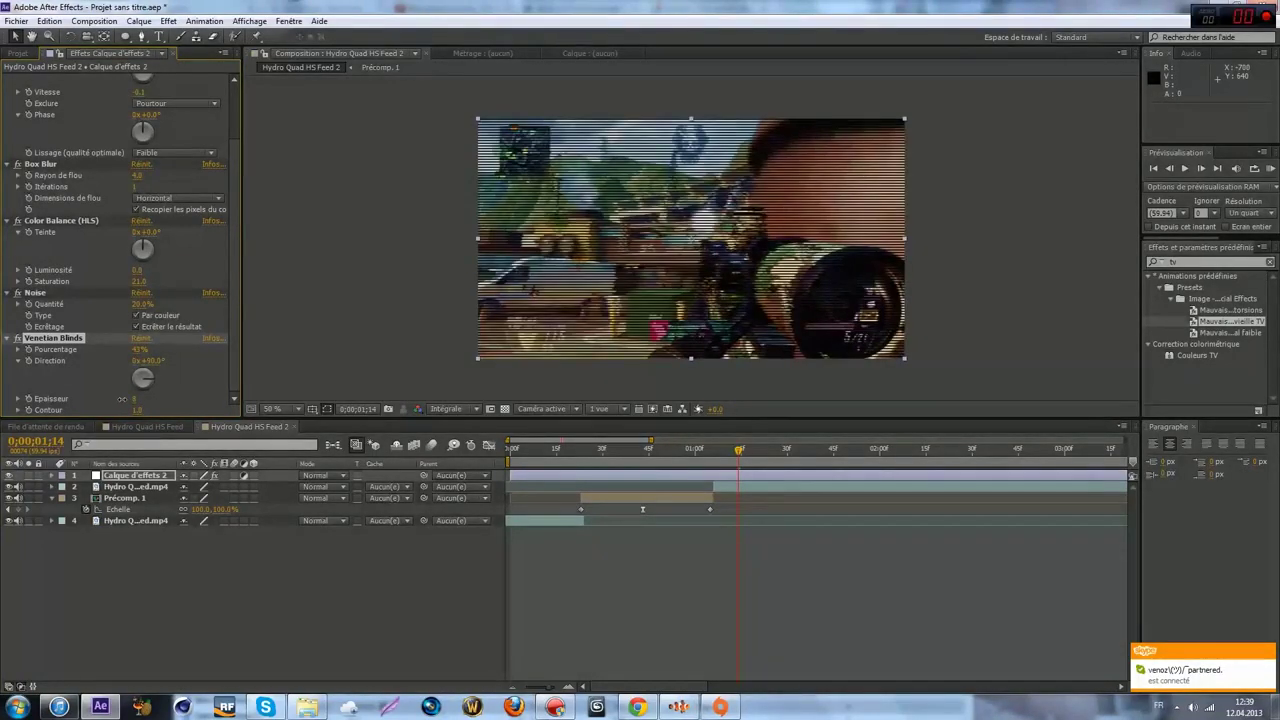
left_click(174, 372)
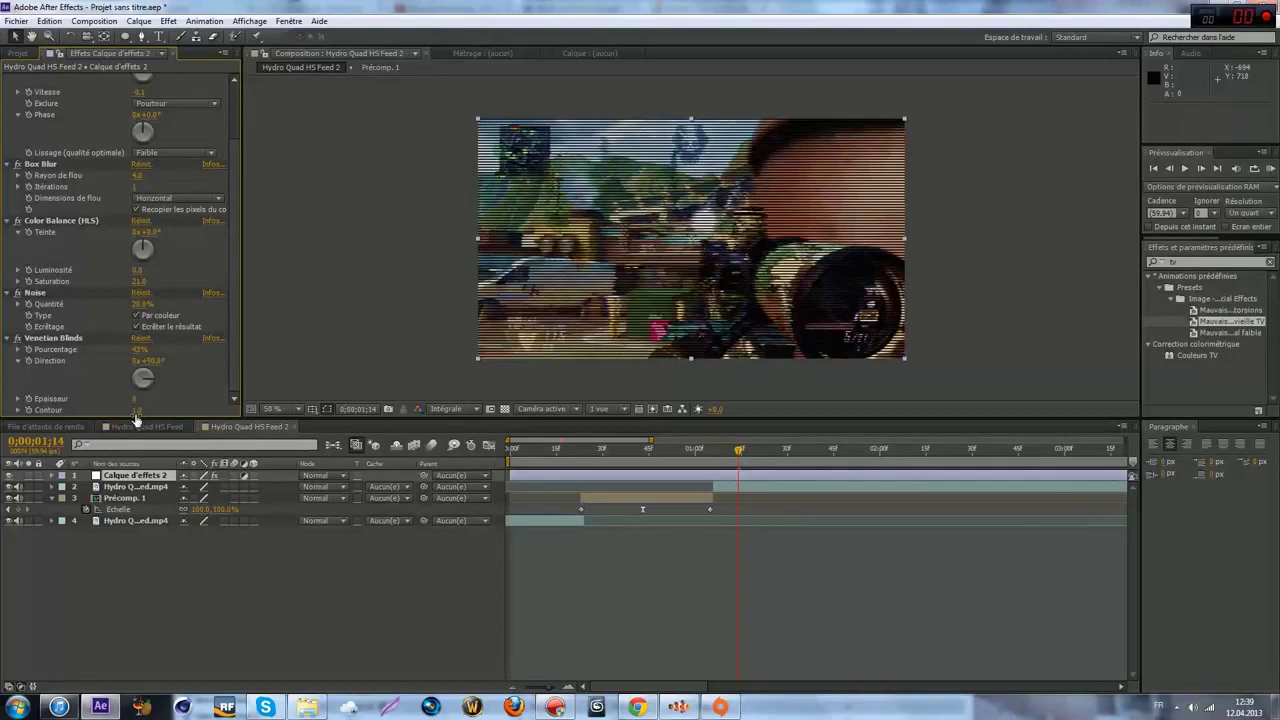
left_click_drag(137, 410, 107, 414)
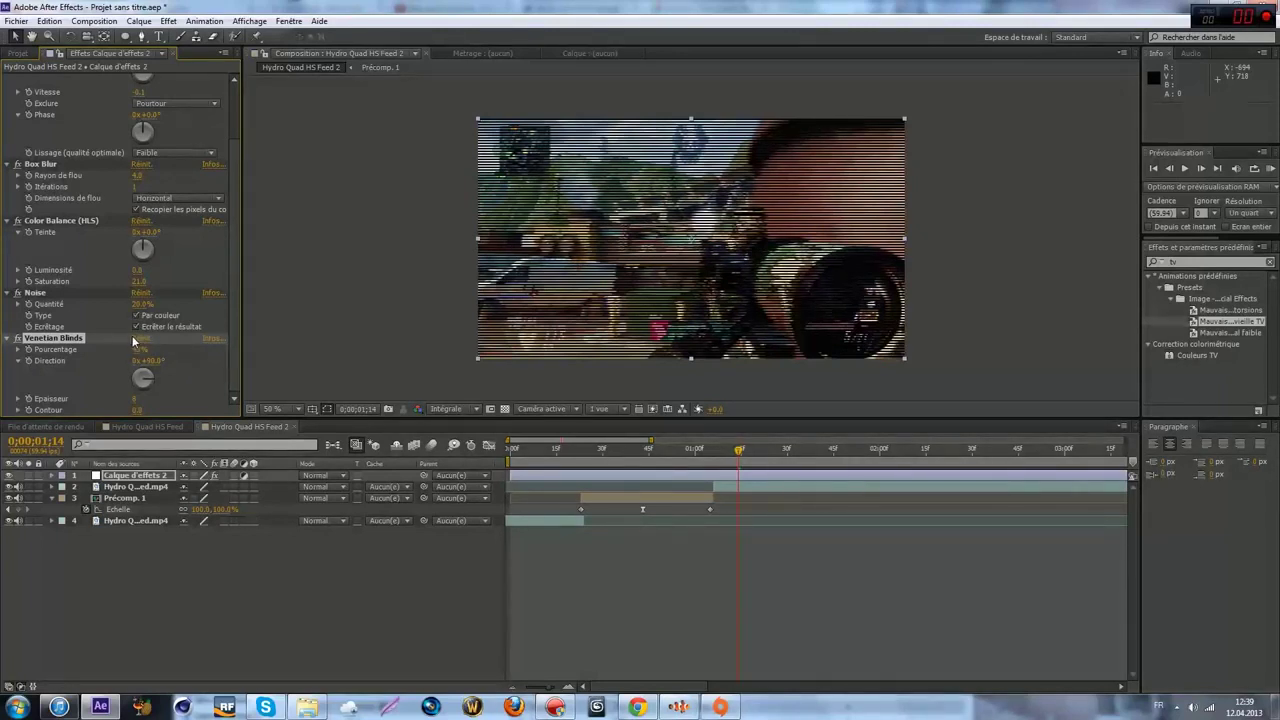
- Rotate the Color Balance (HLS) Teinte to about 247° and reduce the Venetian Blinds Pourcentage to 15%
left_click(50, 222)
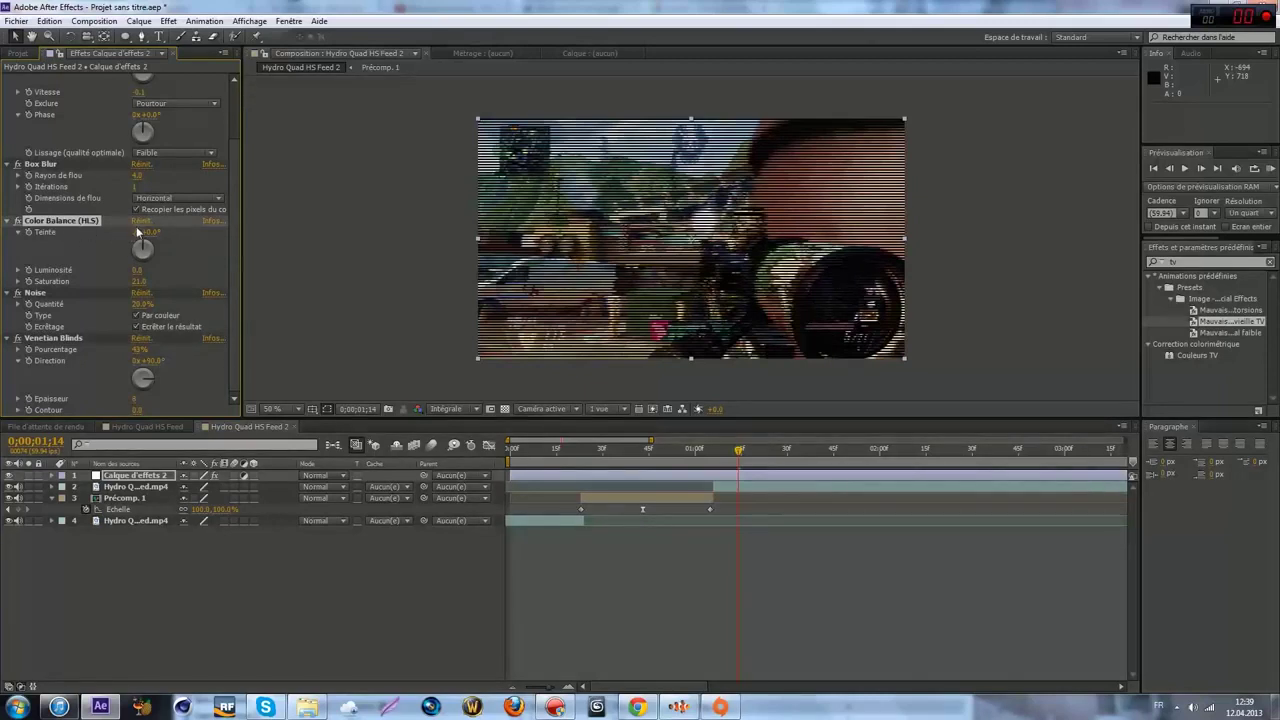
left_click_drag(143, 250, 108, 237)
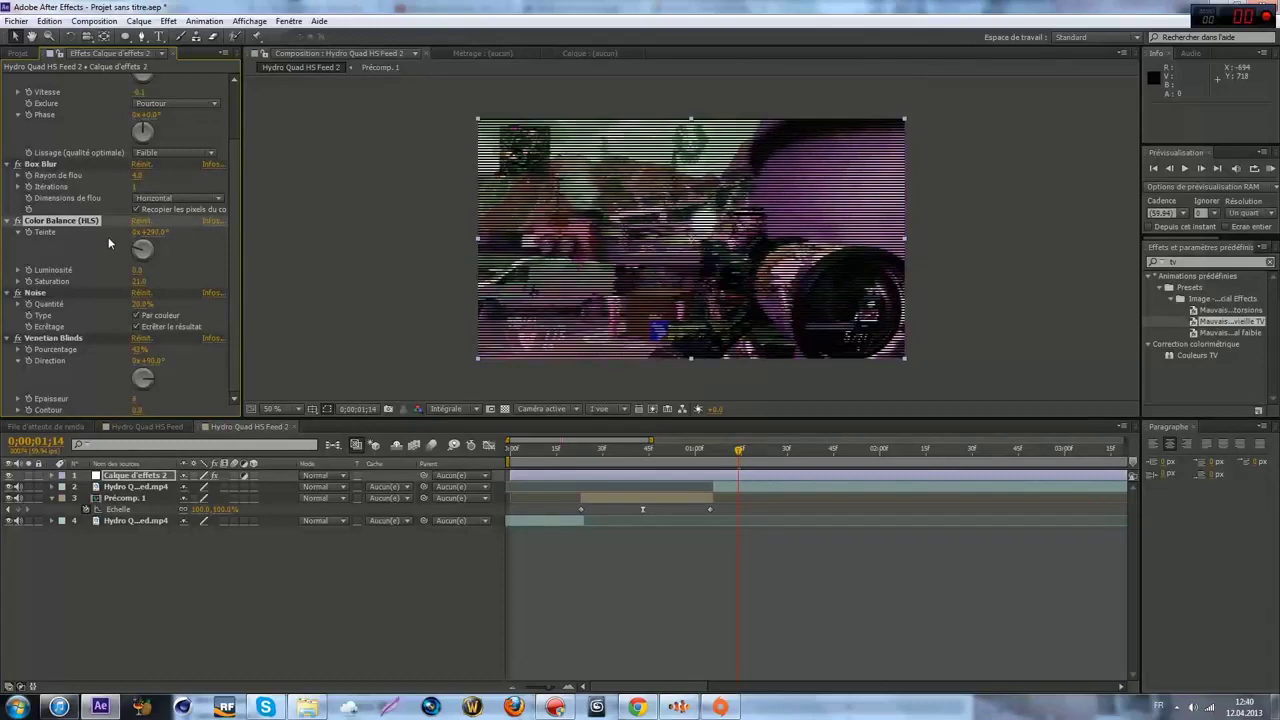
left_click_drag(140, 349, 114, 349)
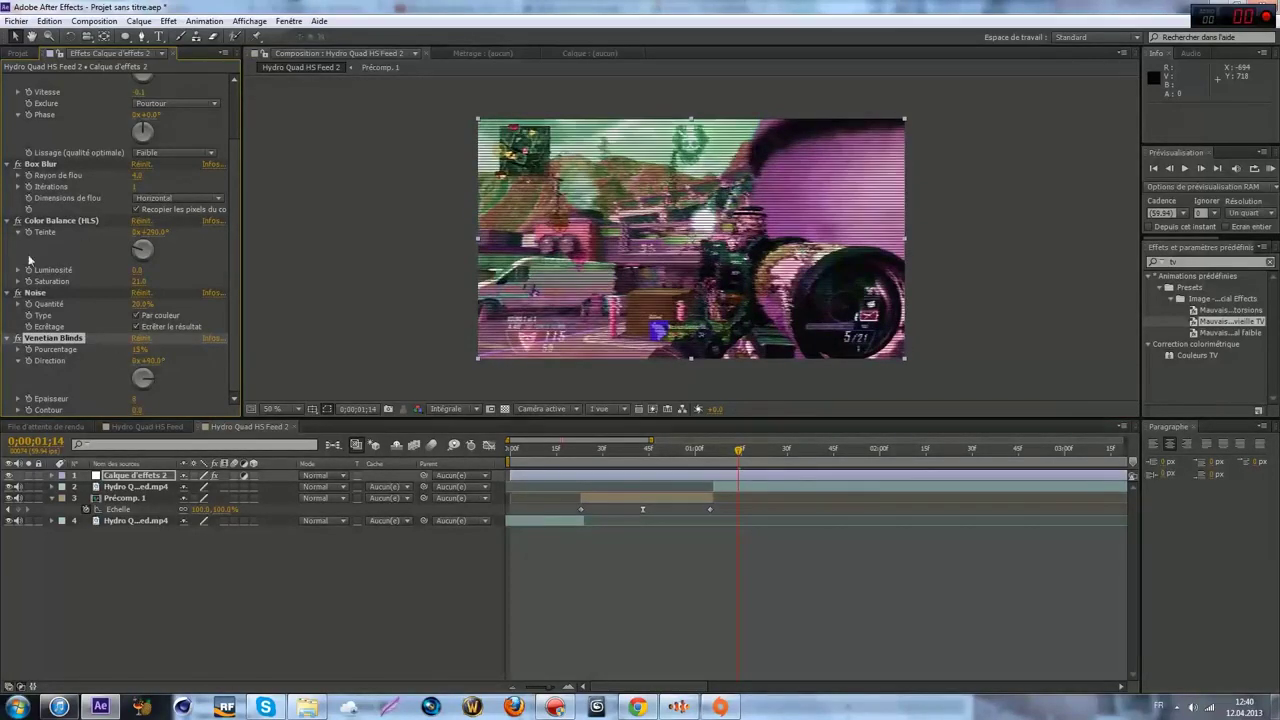
left_click_drag(138, 247, 96, 269)
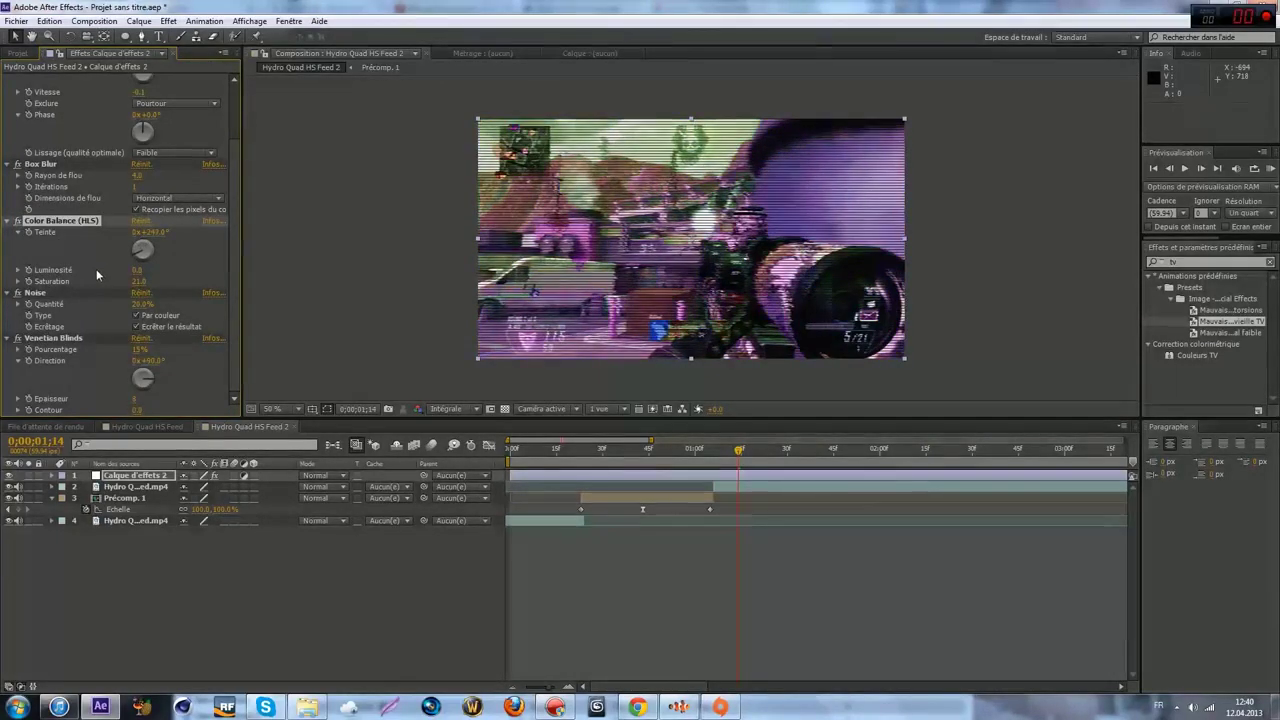
- Add a Teinte/Saturation effect with raised global saturation to the adjustment layer and turn off Color Balance (HLS)
left_click(168, 21)
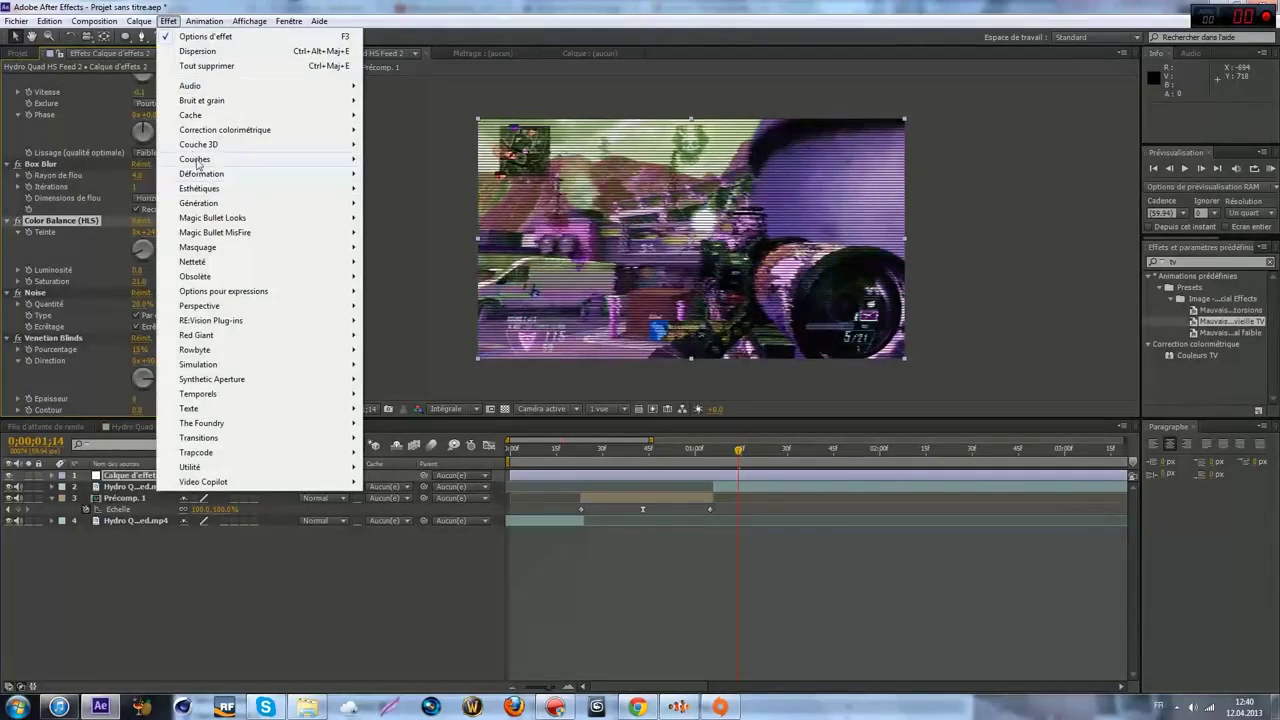
mouse_move(348, 131)
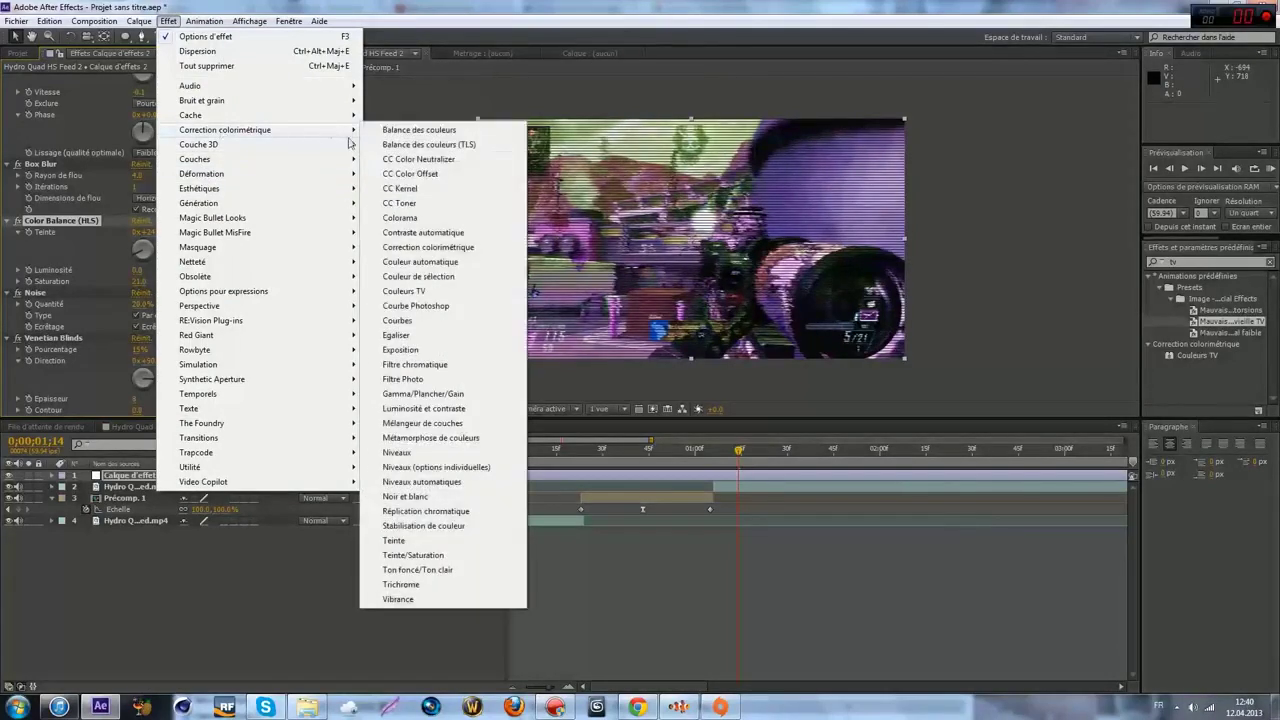
left_click(409, 551)
scroll(137, 350, "down", 5)
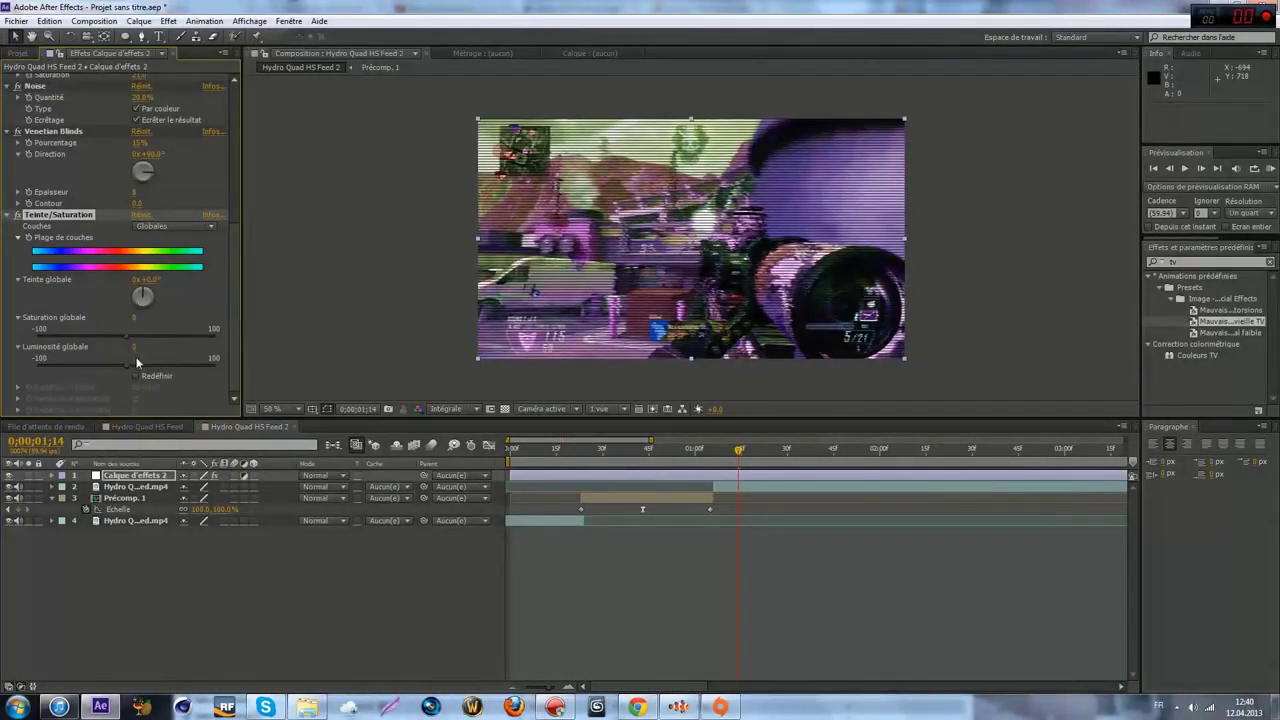
scroll(100, 190, "up", 3)
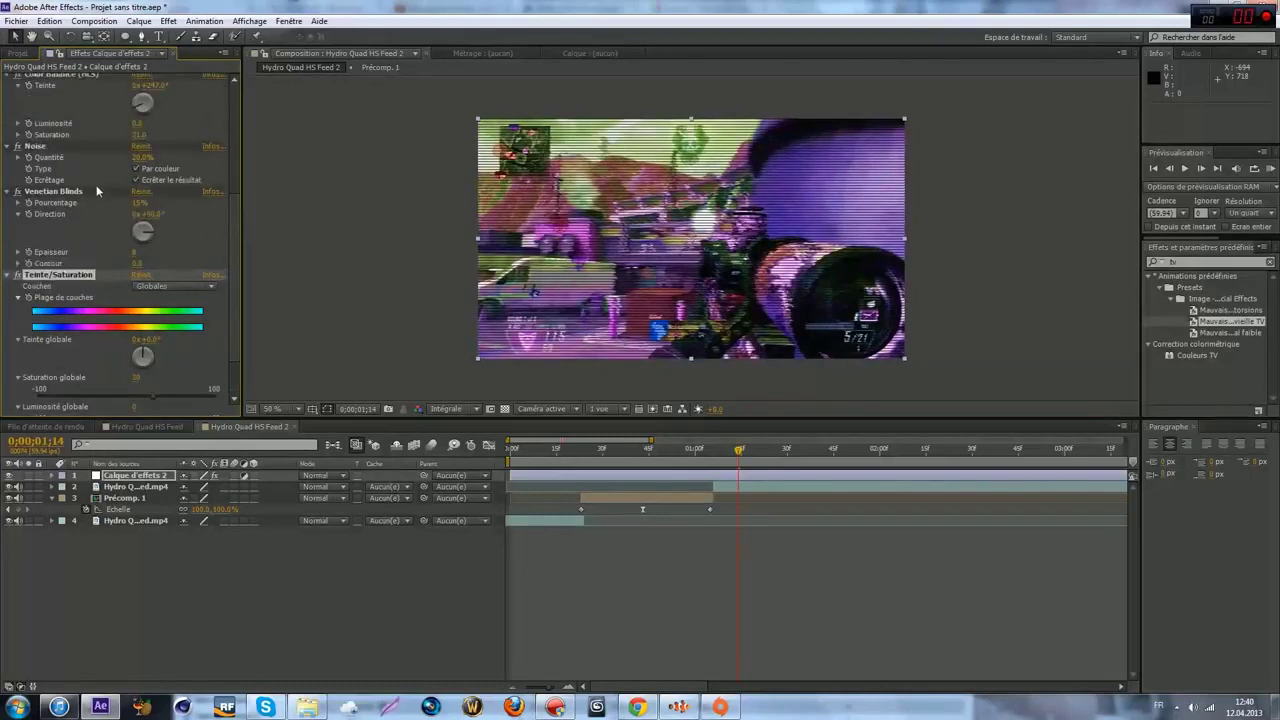
left_click(18, 104)
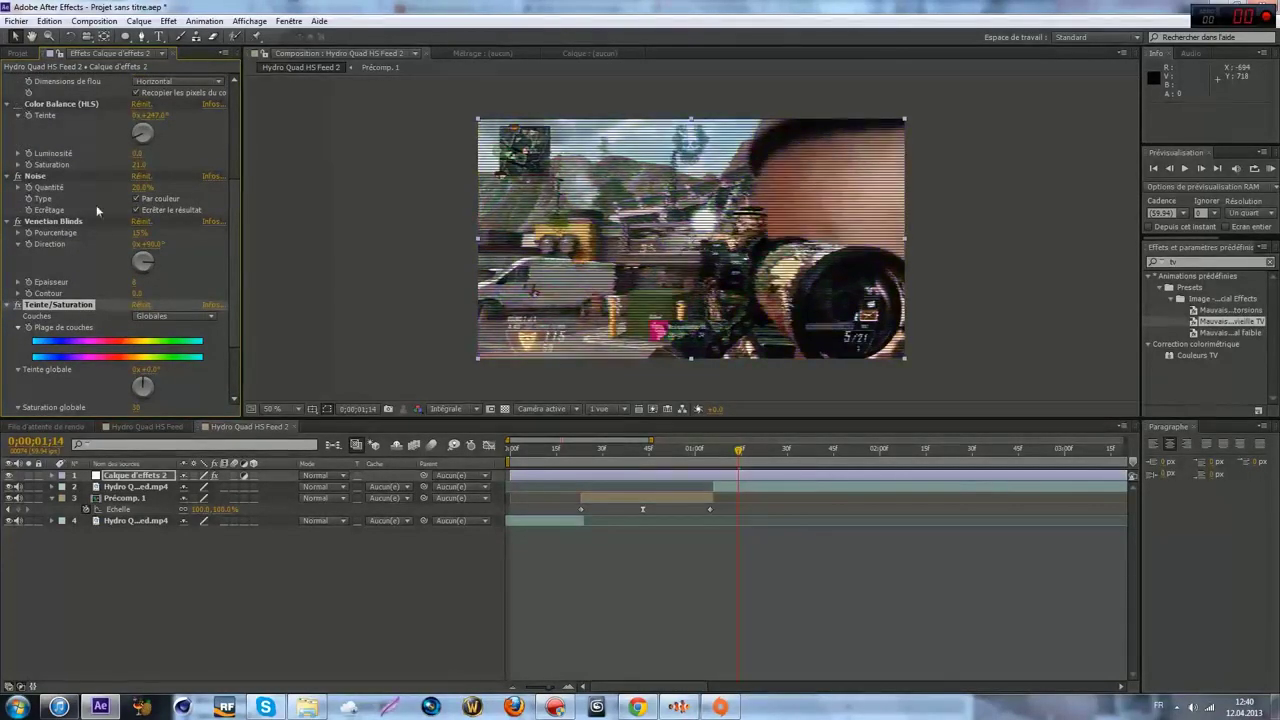
- Raise the Saturation globale of Teinte/Saturation to 56 and rotate its Teinte globale to turn the orange tones green
scroll(150, 300, "down", 2)
mouse_move(182, 334)
left_mouse_down()
mouse_move(222, 338)
mouse_move(171, 350)
left_mouse_up()
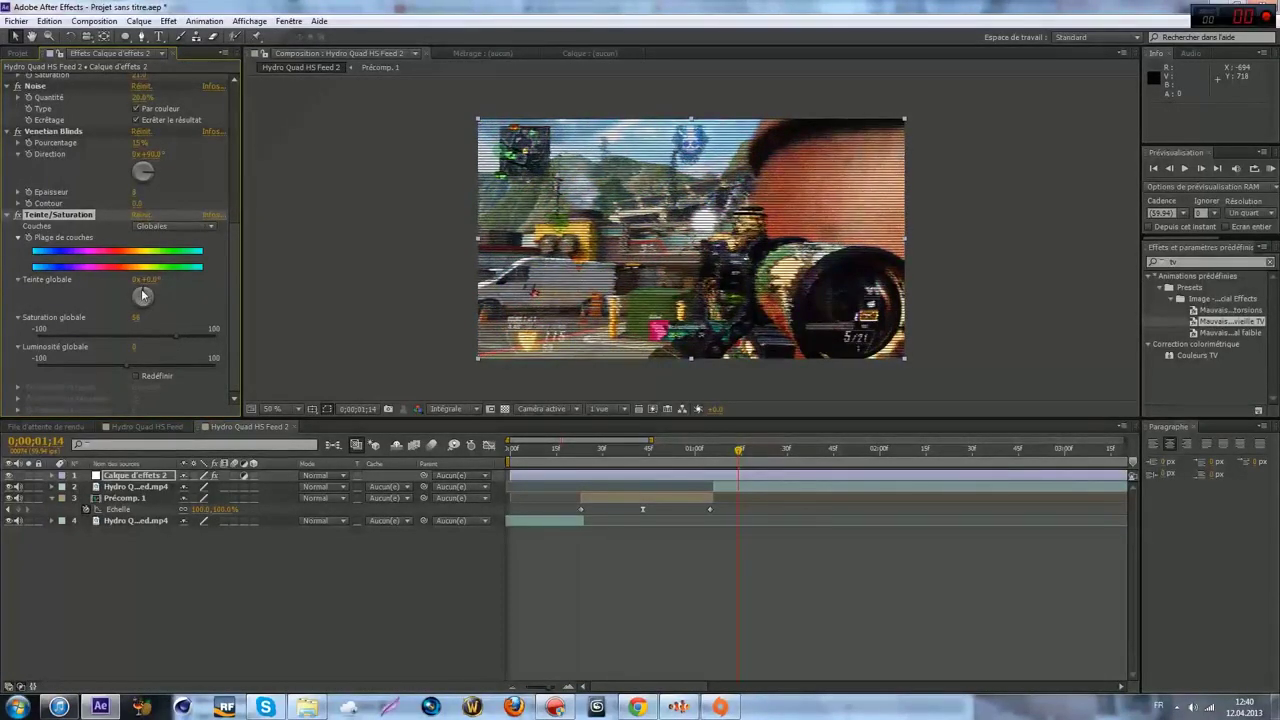
left_click(150, 295)
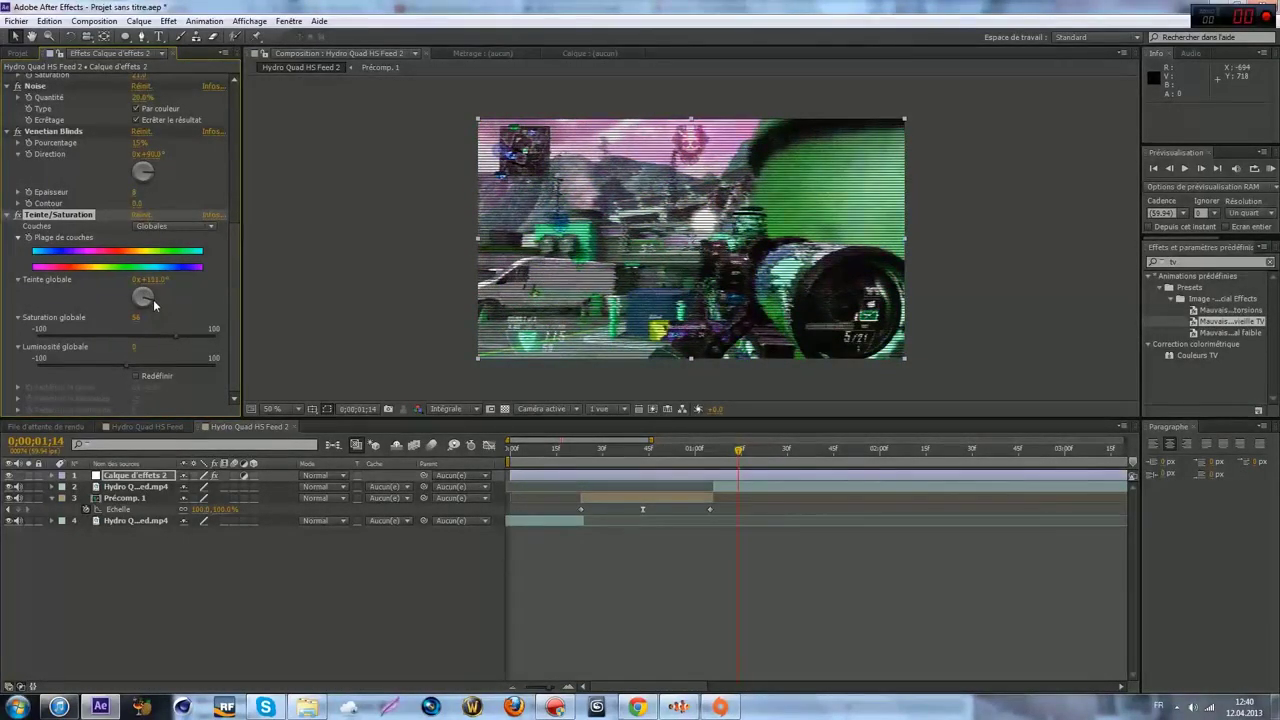
left_click(153, 298)
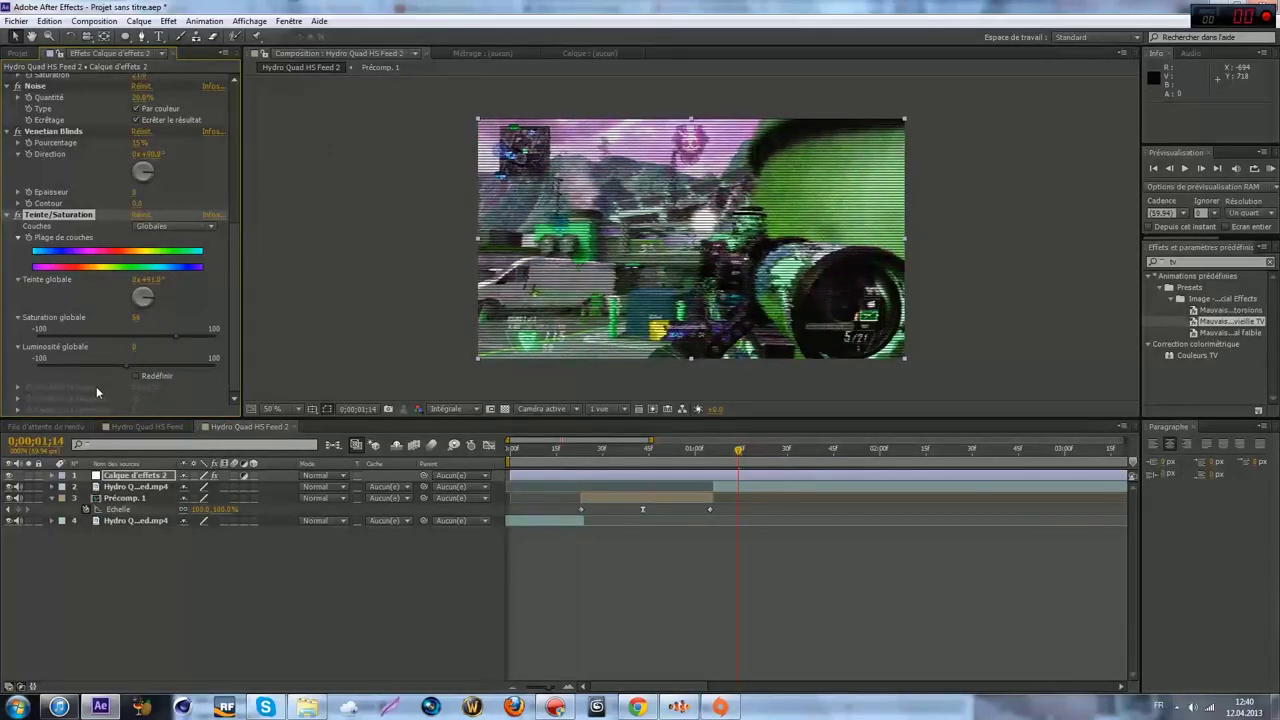
- Switch the Teinte/Saturation range to Verts and try rotating the green hue slightly
left_click(160, 227)
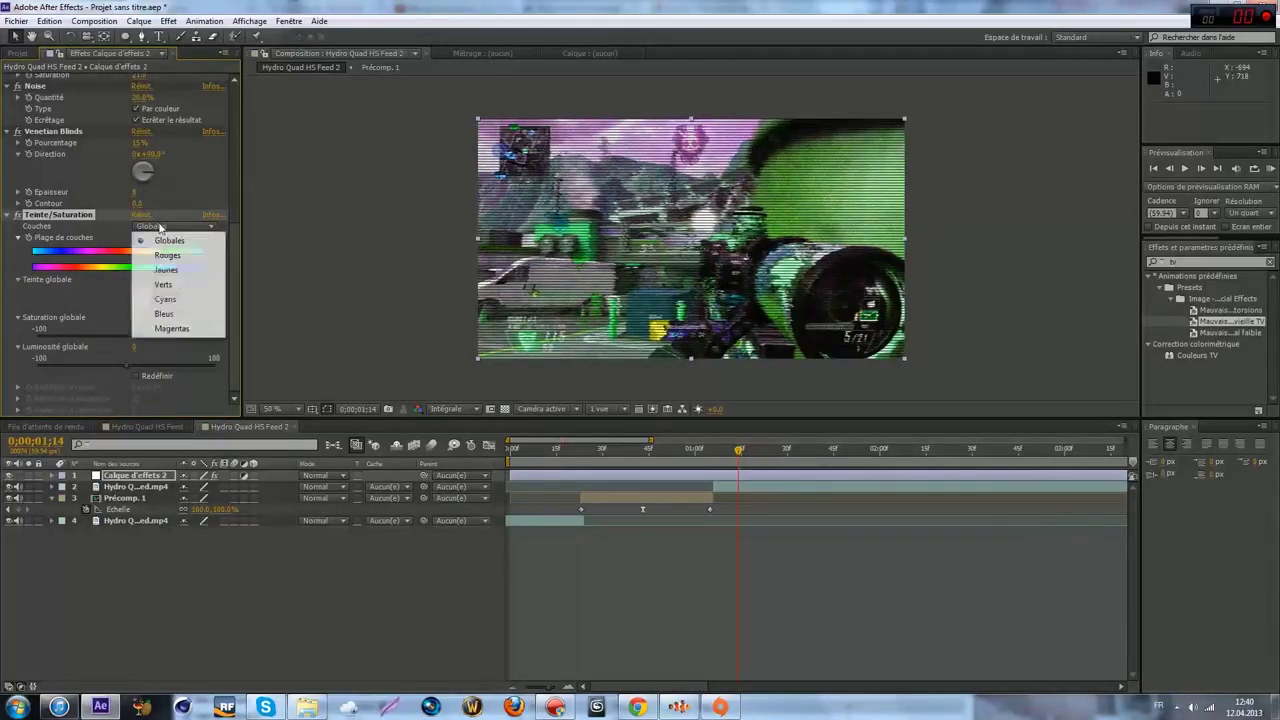
left_click(164, 288)
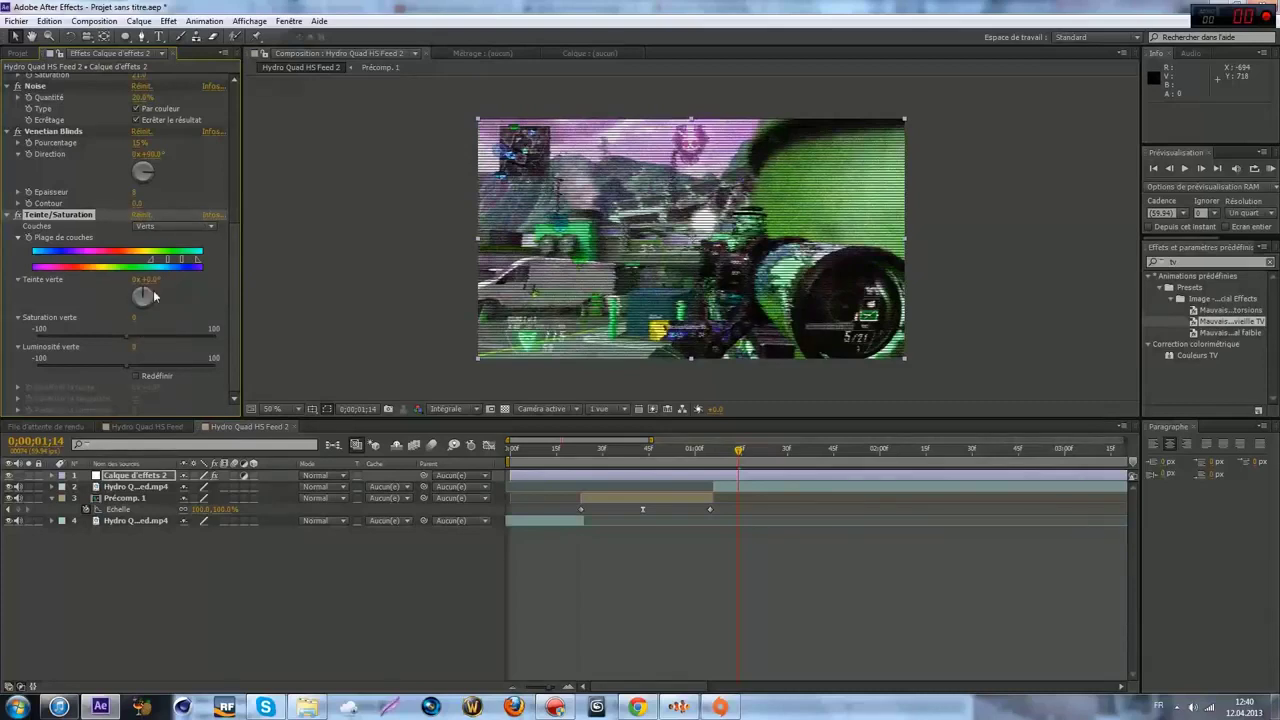
left_click_drag(128, 326, 140, 263)
- Set the Venetian Blinds Epaisseur to 7, and delete Teinte/Saturation in favour of turning Color Balance (HLS) back on
mouse_move(135, 192)
left_mouse_down()
mouse_move(147, 194)
mouse_move(130, 196)
left_mouse_up()
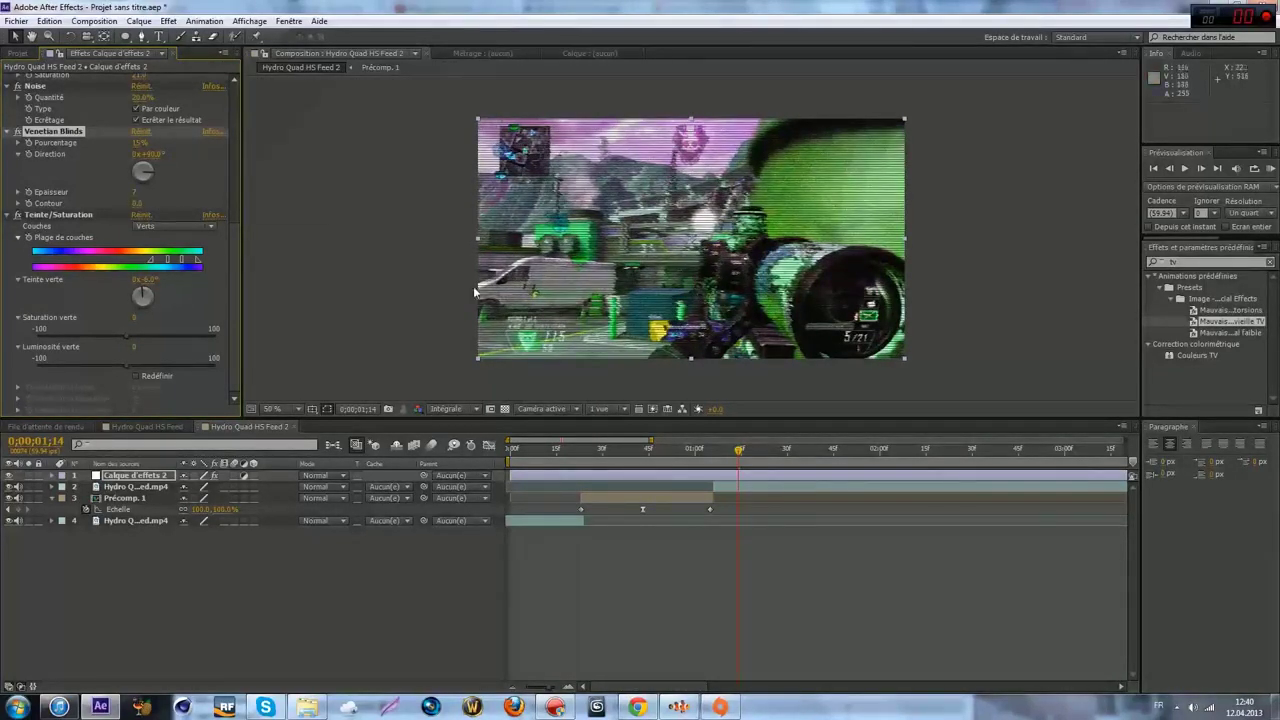
left_click(45, 213)
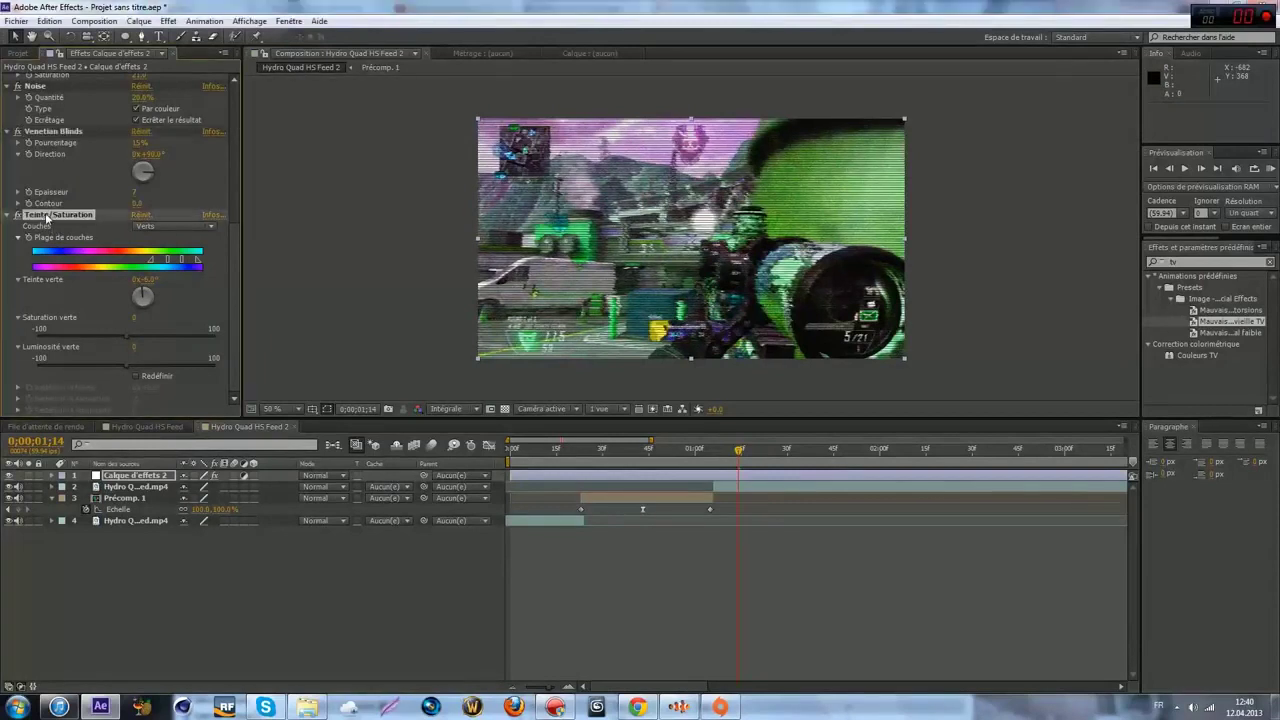
scroll(45, 212, "up", 4)
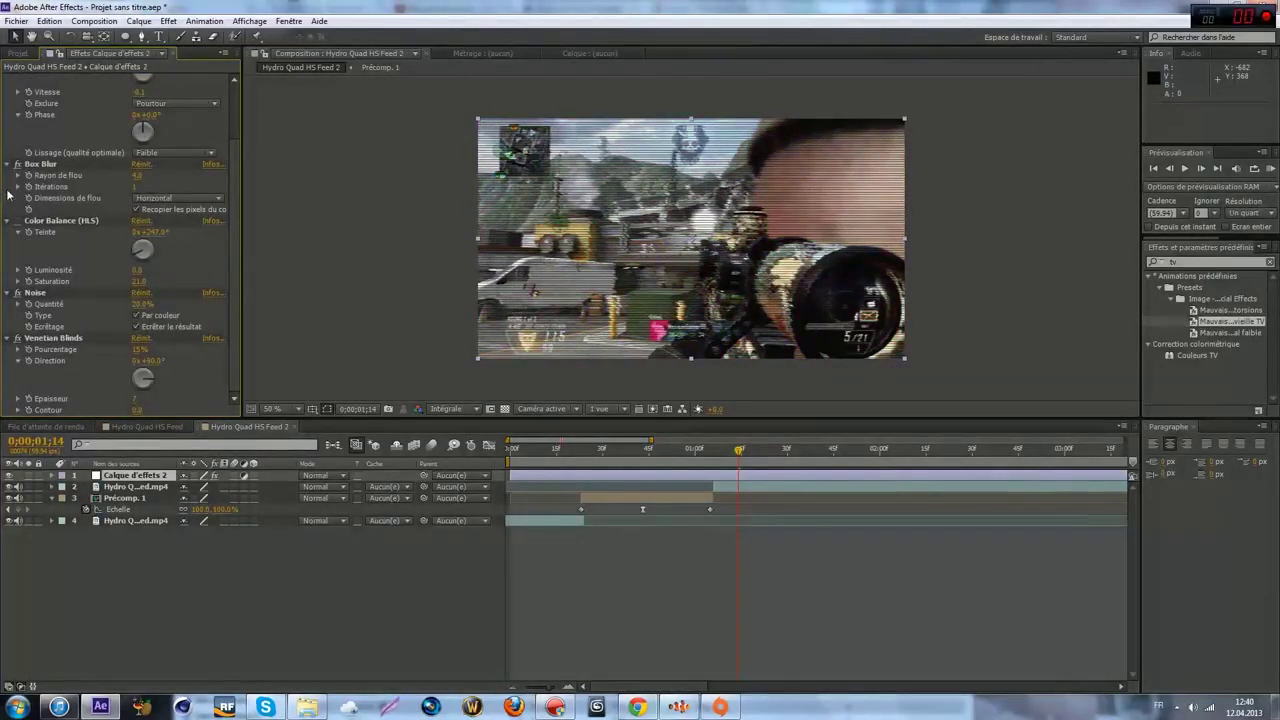
left_click(17, 220)
- Trim the start of the Calque d'effets 2 adjustment layer to 0;00;00;23, where Précomp. 1 begins
left_click_drag(741, 452, 717, 459)
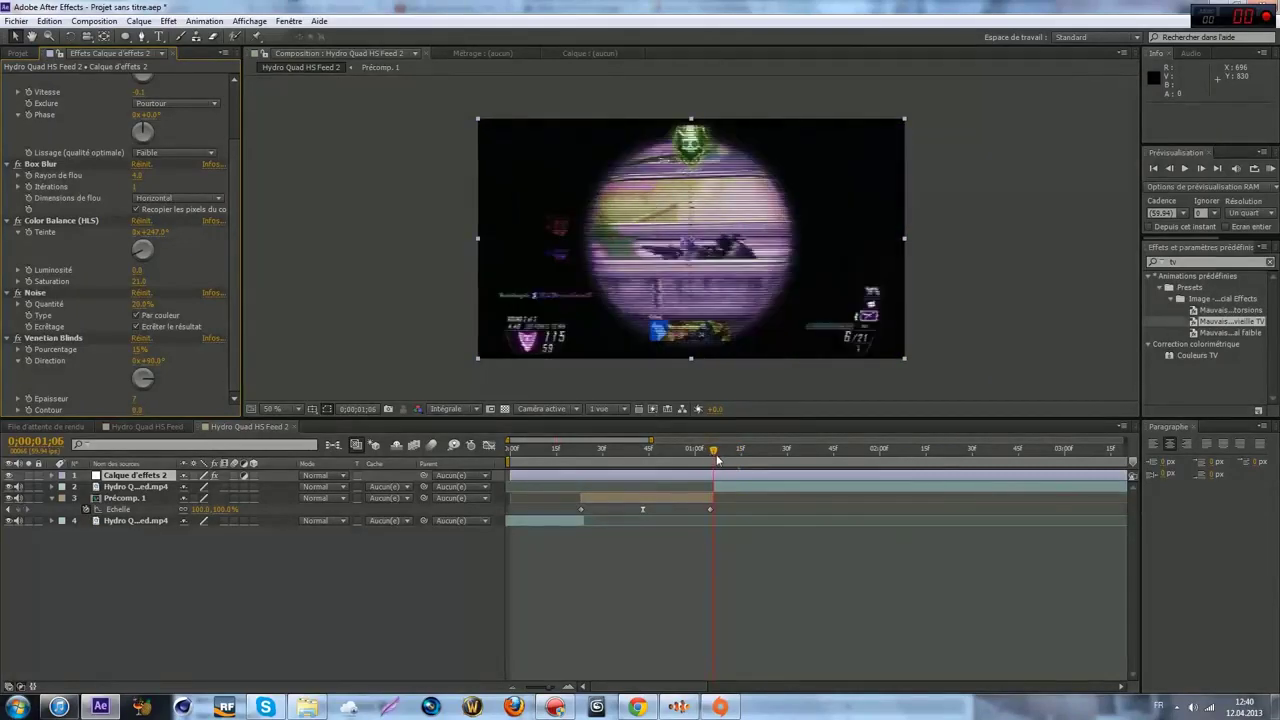
left_click_drag(715, 459, 655, 458)
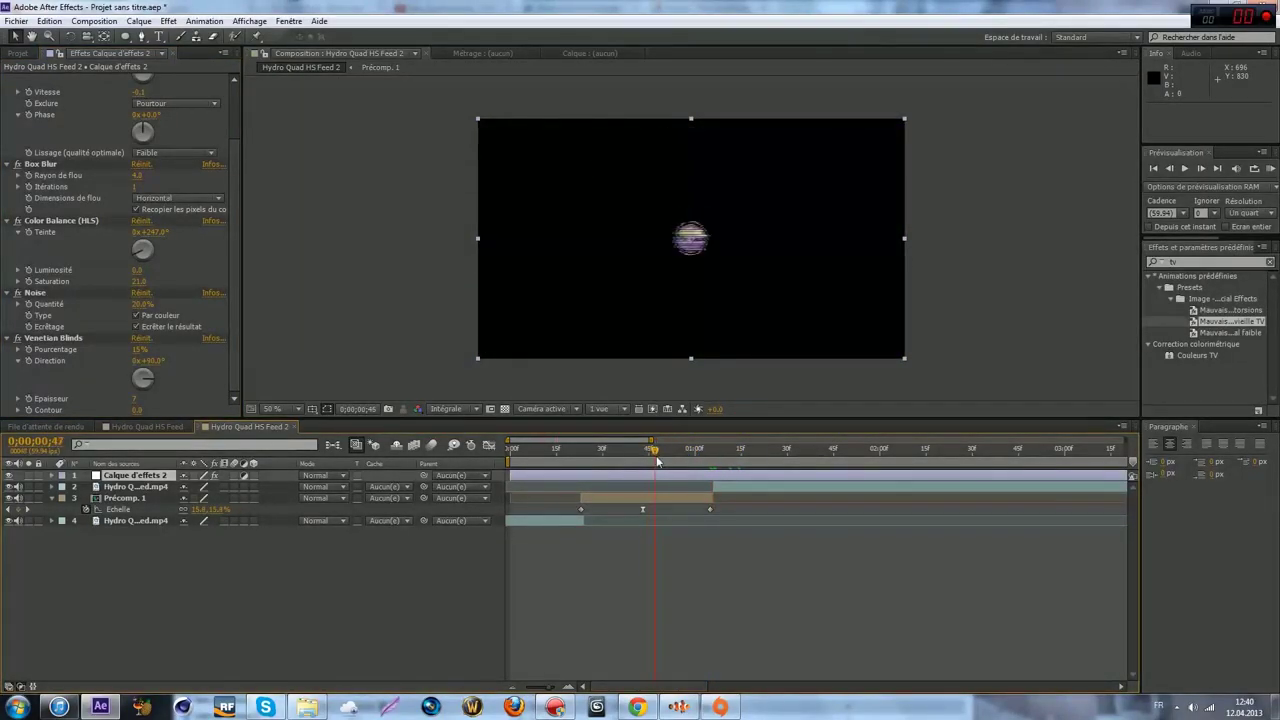
left_click_drag(512, 476, 714, 467)
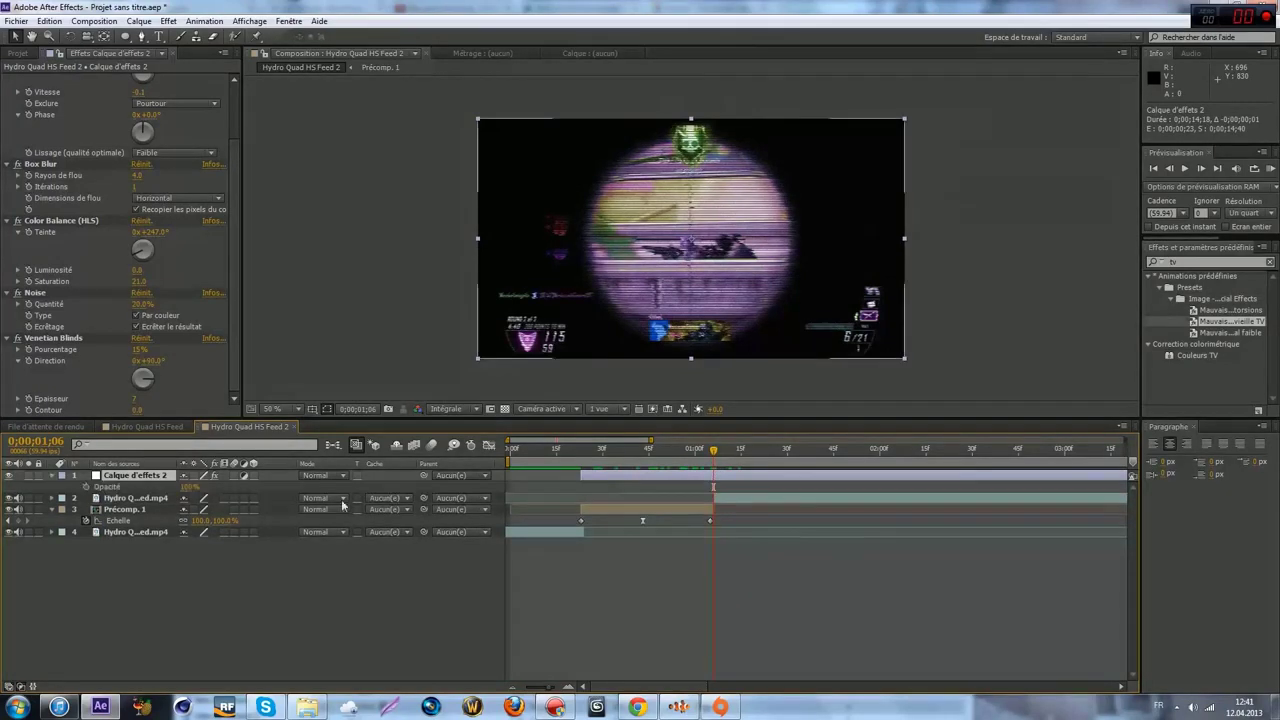
- Keyframe the adjustment layer's Opacité from 100% at 0;00;01;06 down to 0% at about 0;00;01;30
left_click(92, 487)
left_click_drag(732, 460, 789, 460)
left_click_drag(192, 488, 62, 490)
- Run a RAM preview of the composition from its first frame and review the scope feed effect around 0;00;01;07
left_click_drag(531, 453, 511, 454)
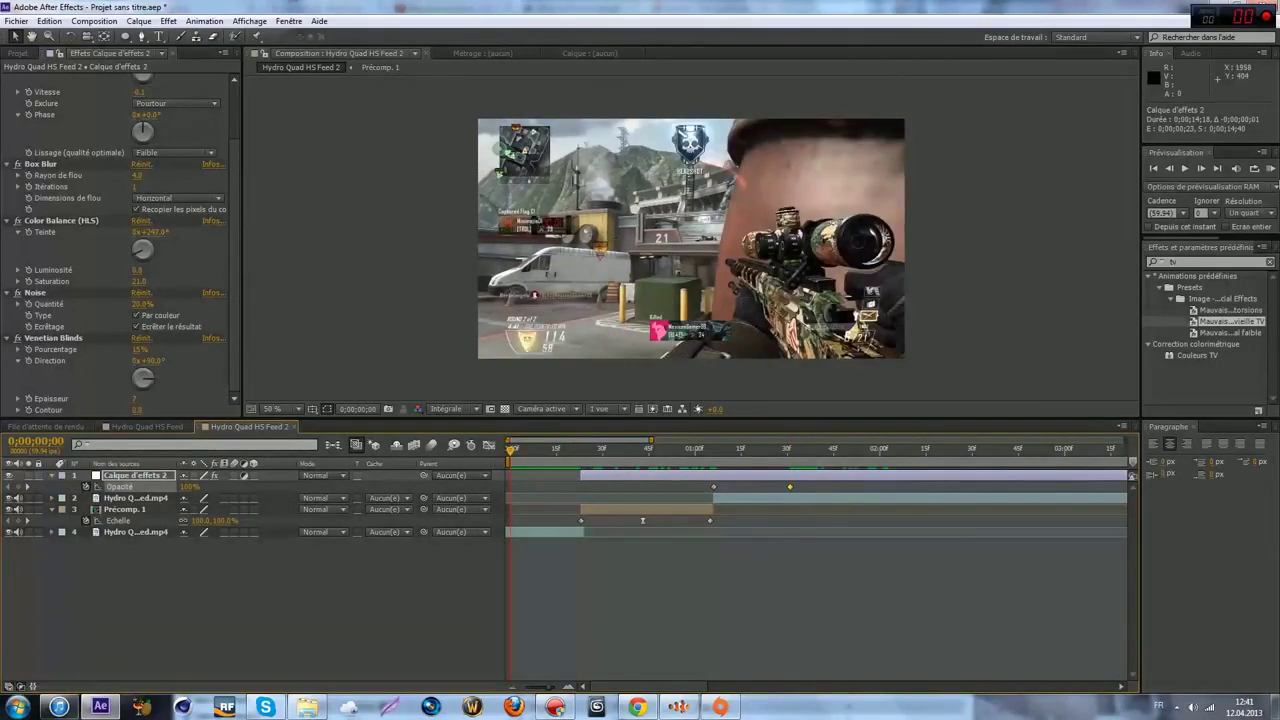
left_click(1270, 168)
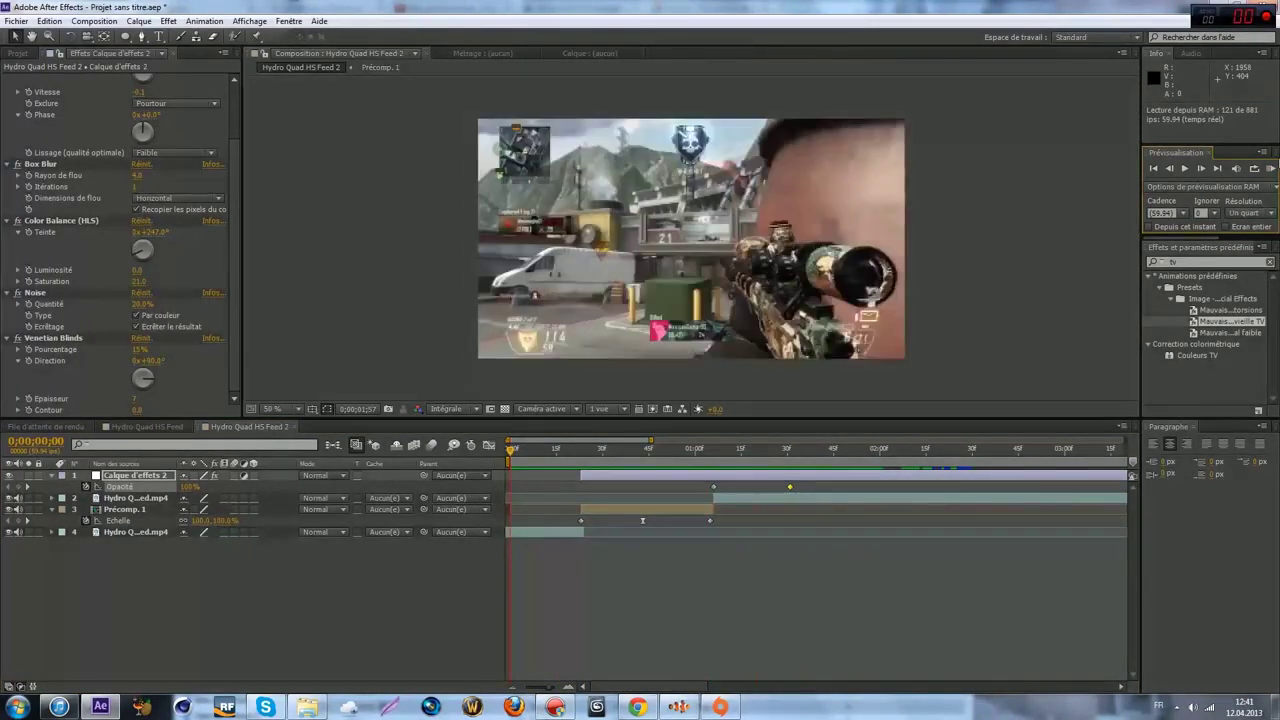
key("space")
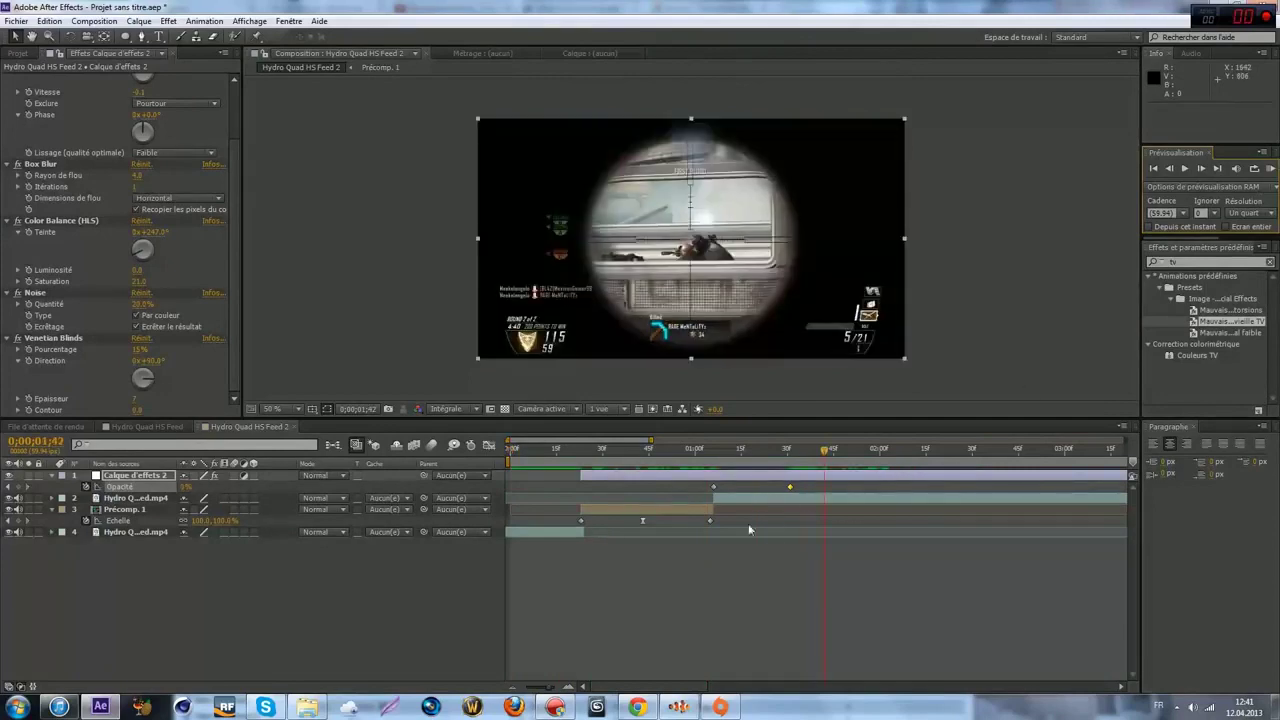
left_click_drag(662, 462, 716, 462)
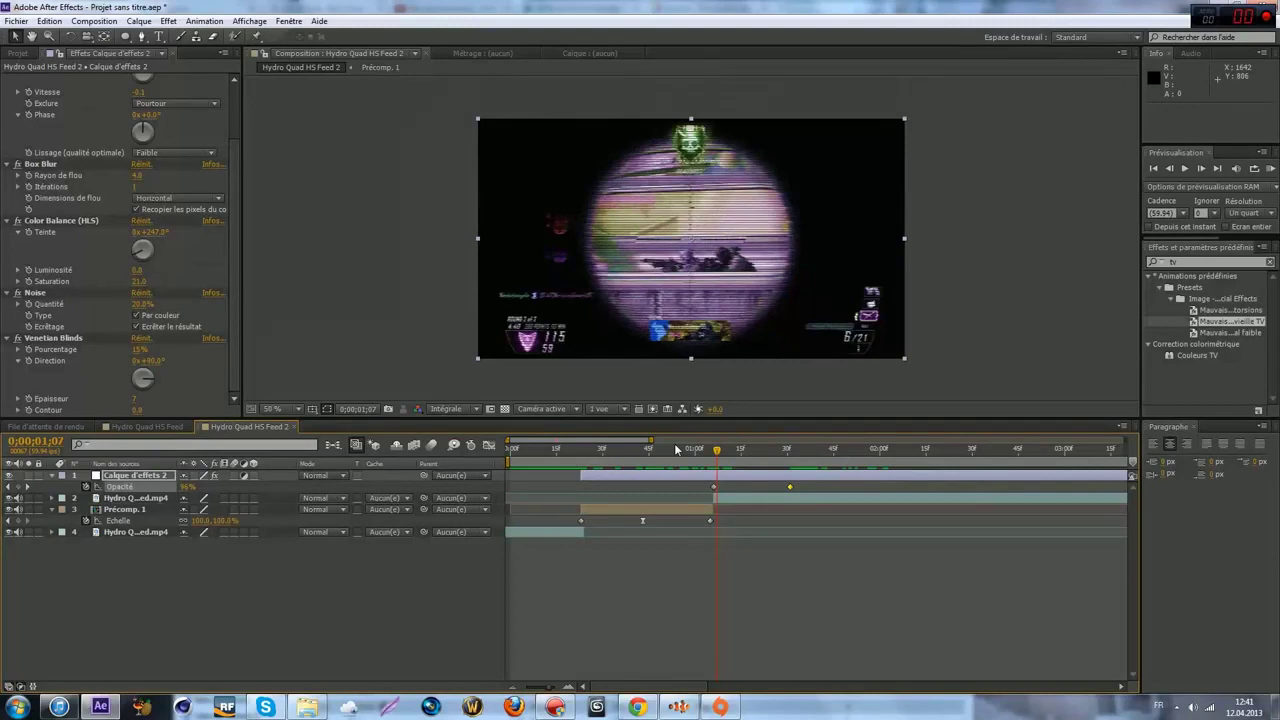
left_click(645, 707)
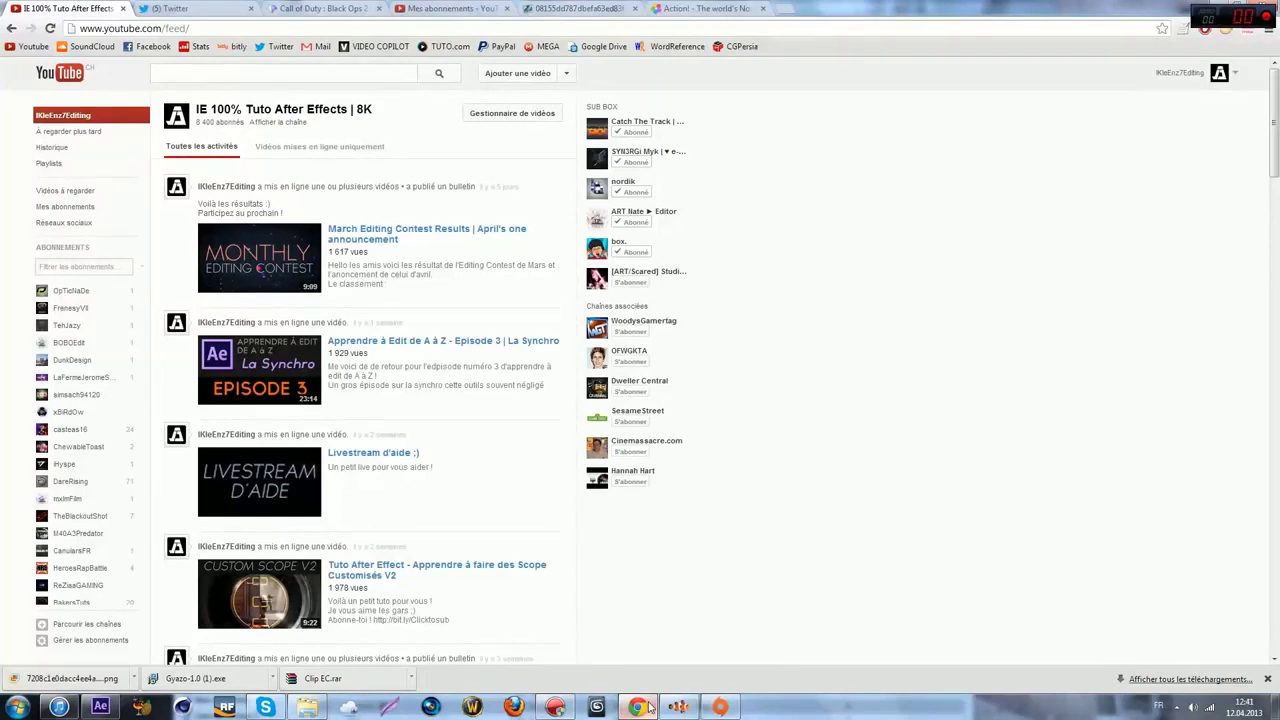
left_click(100, 707)
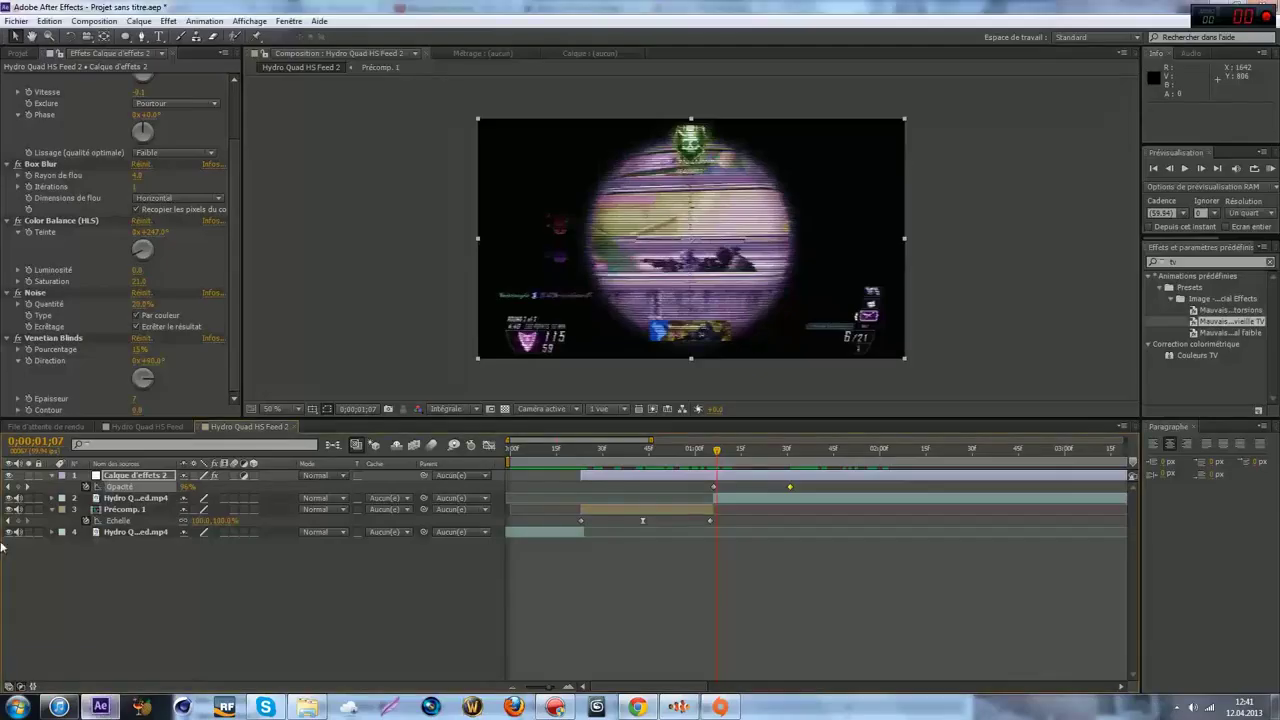
left_click(16, 21)
mouse_move(82, 68)
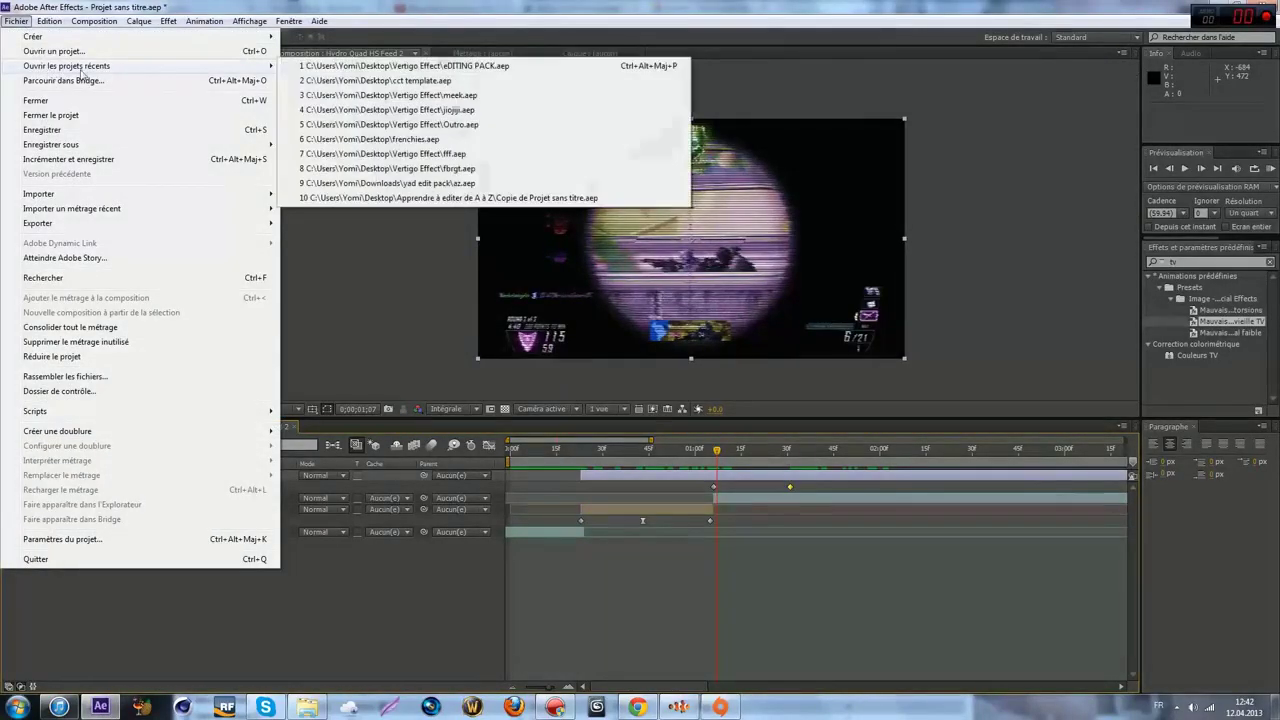
left_click(446, 66)
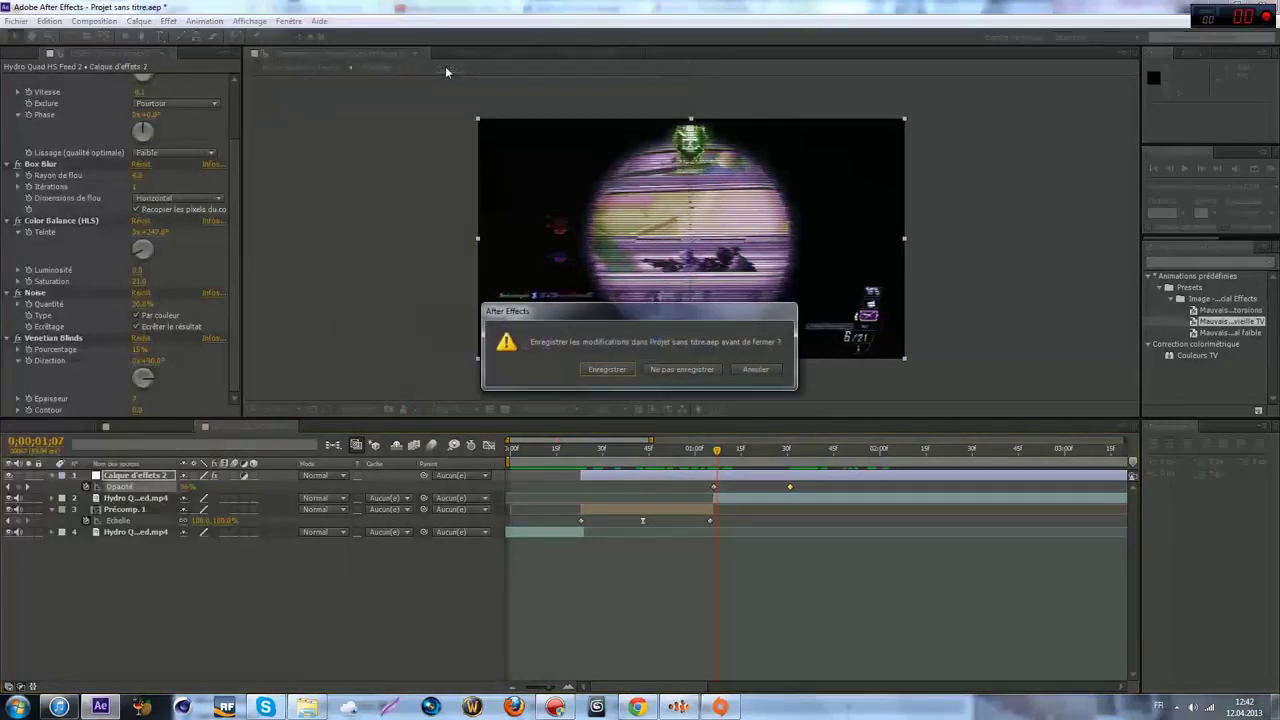
left_click(607, 369)
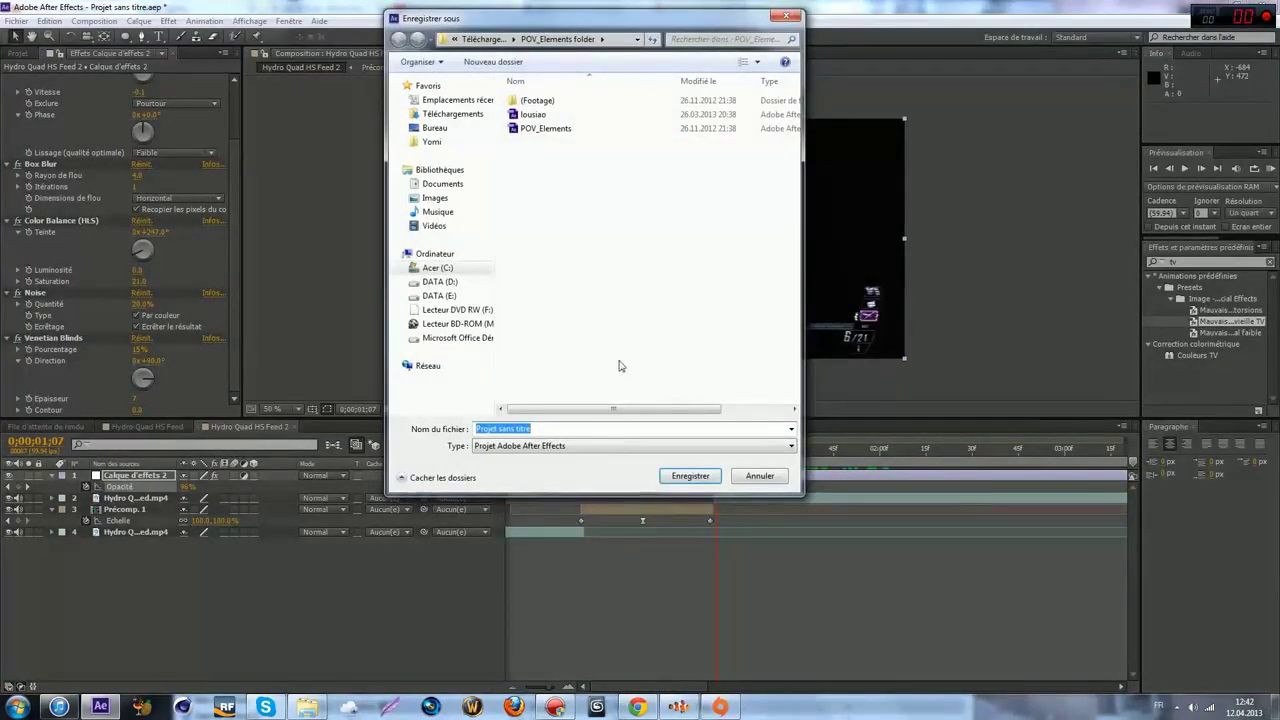
left_click(760, 476)
- Open the recent project eDITING PACK.aep without saving the changes to the current project
left_click(16, 21)
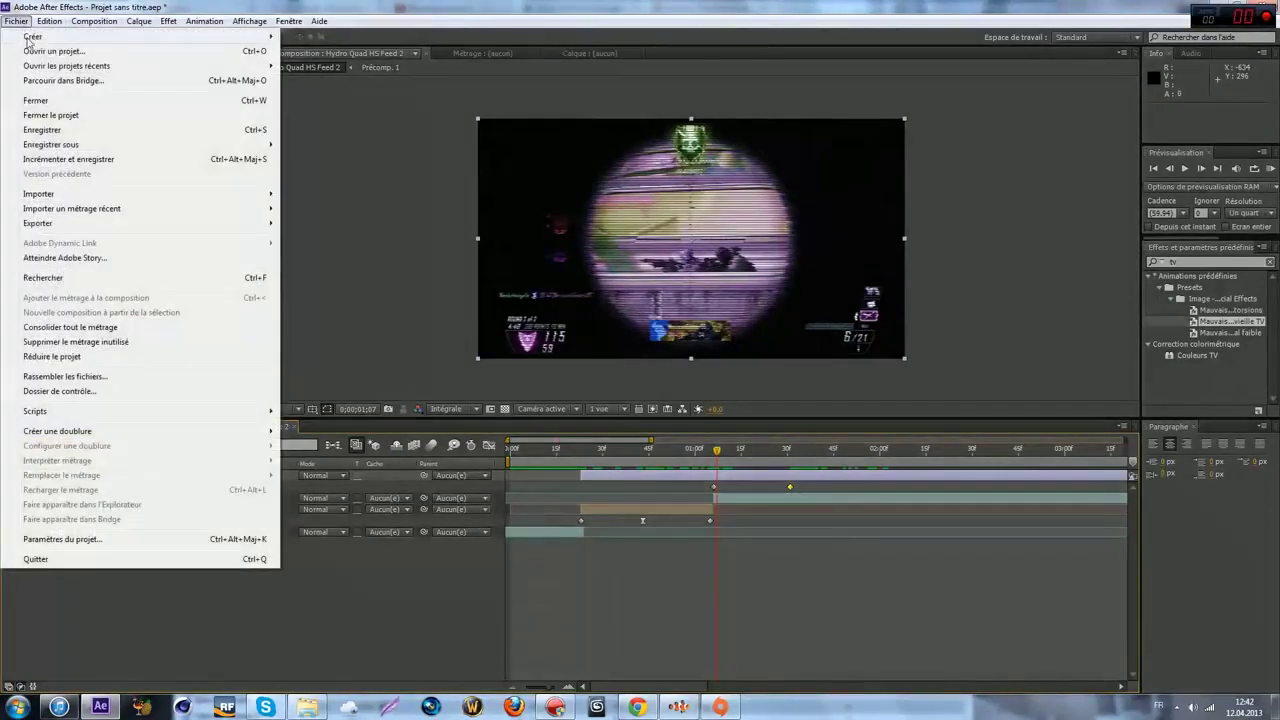
mouse_move(40, 37)
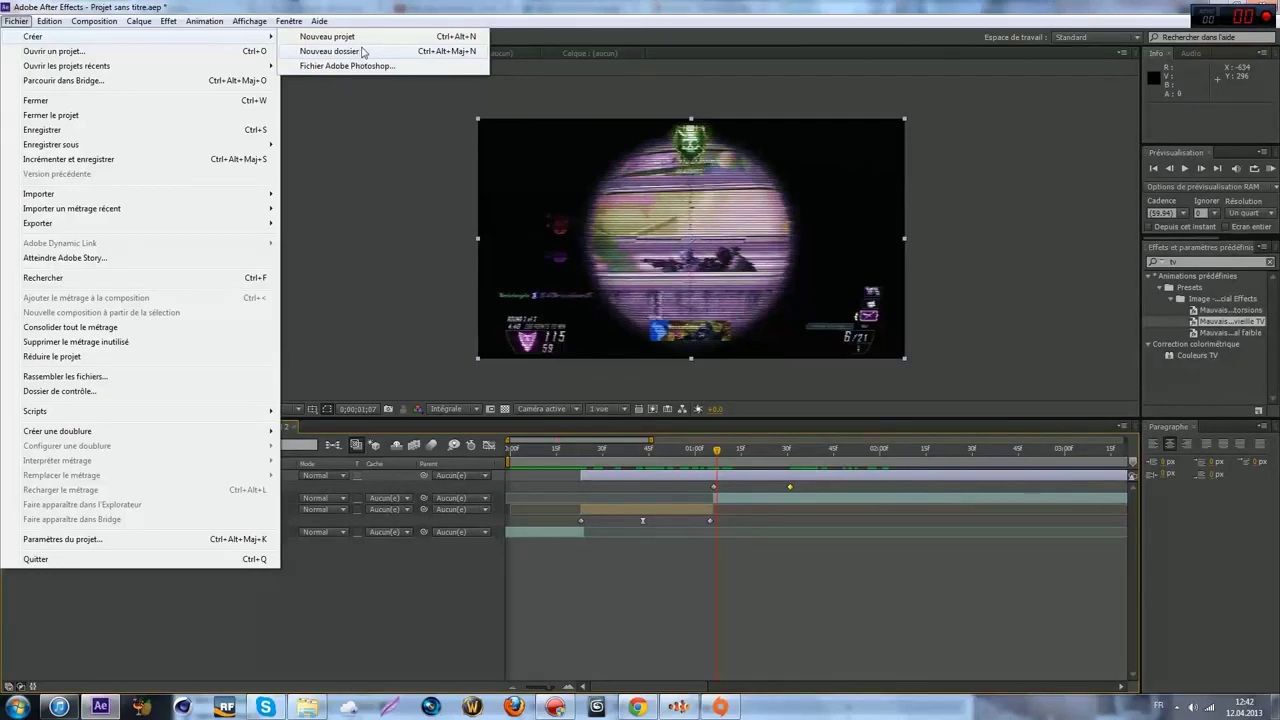
mouse_move(143, 67)
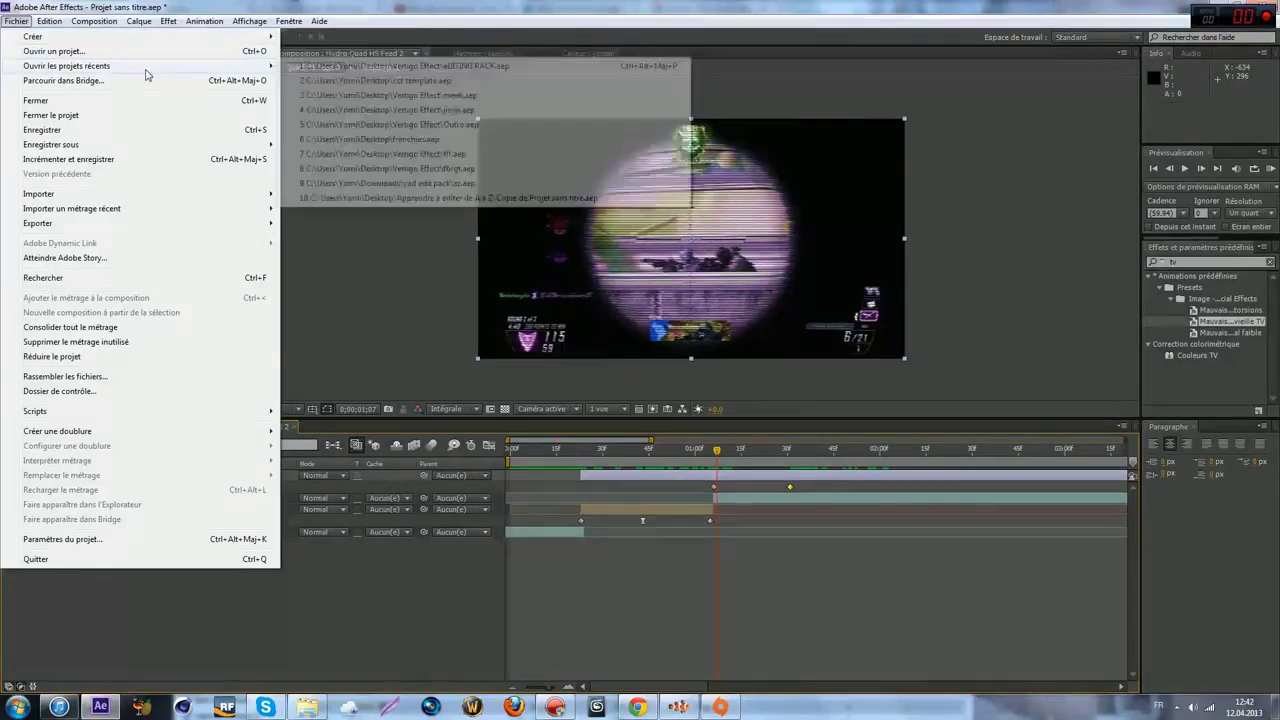
left_click(310, 67)
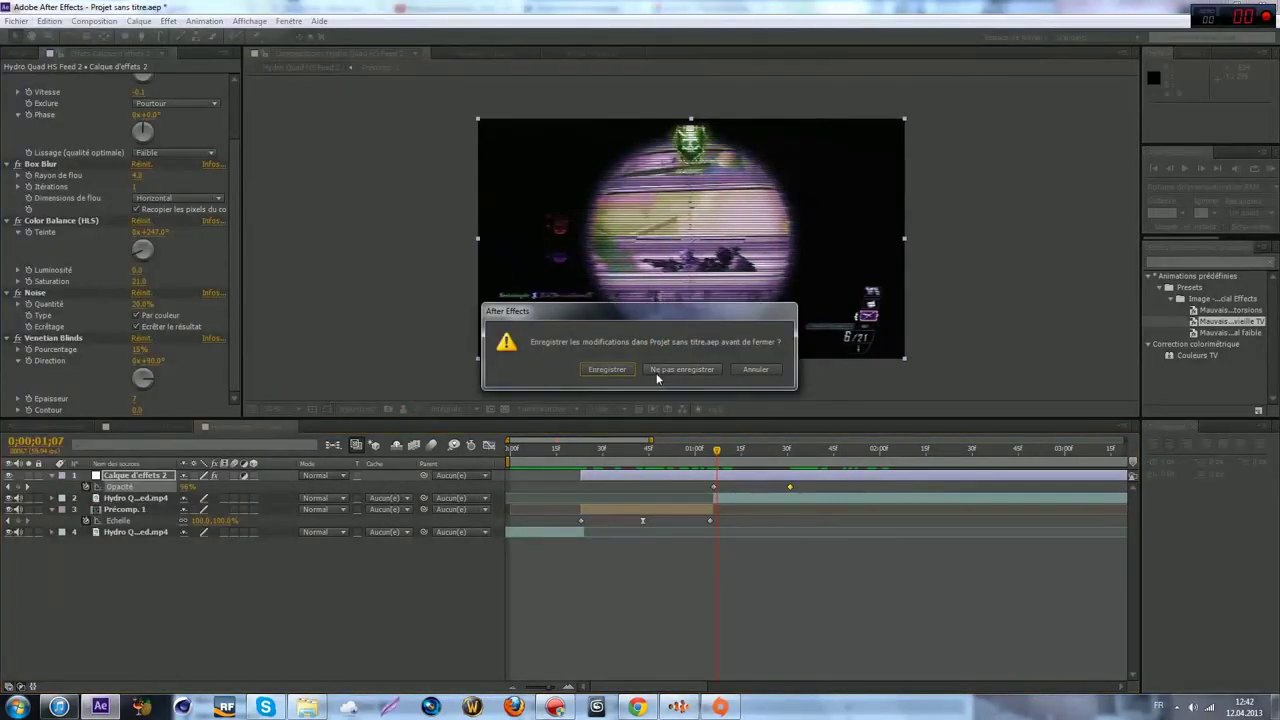
left_click(680, 369)
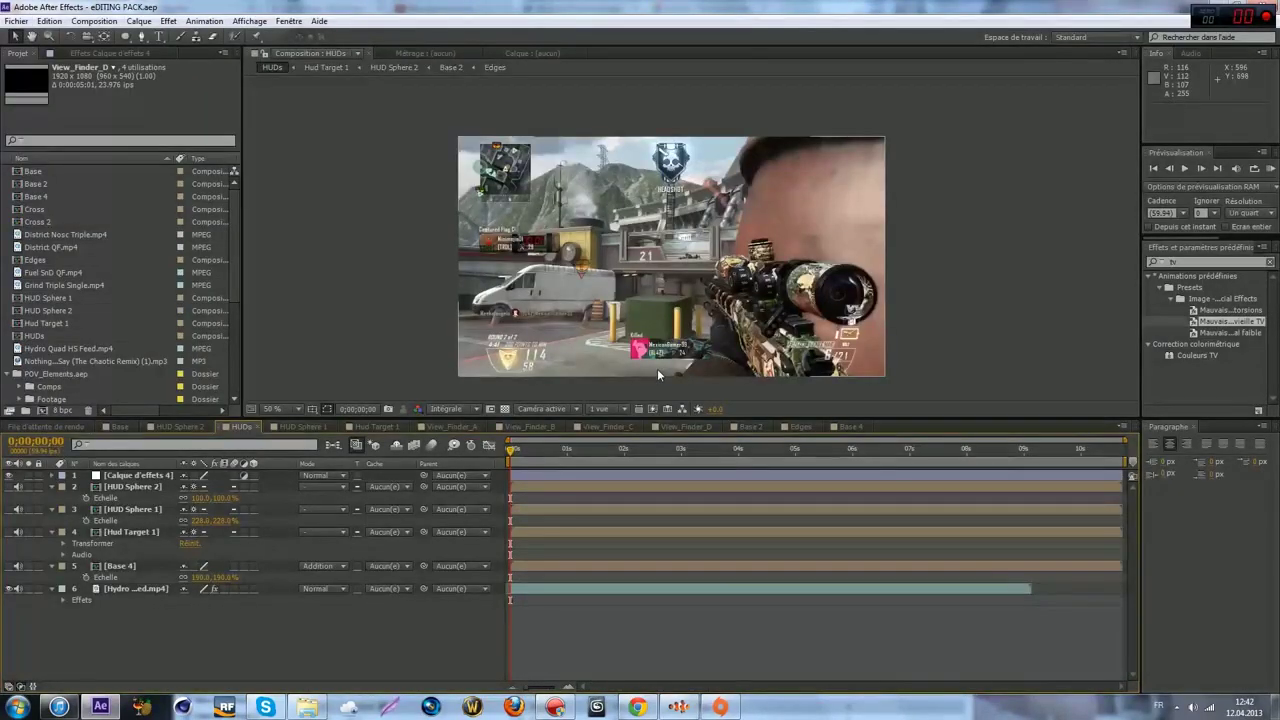
- Show and solo the HUD Sphere 2 layer at 0;00;00;32 and move its graphic up and left to about 581, 307.5
left_click_drag(512, 449, 657, 457)
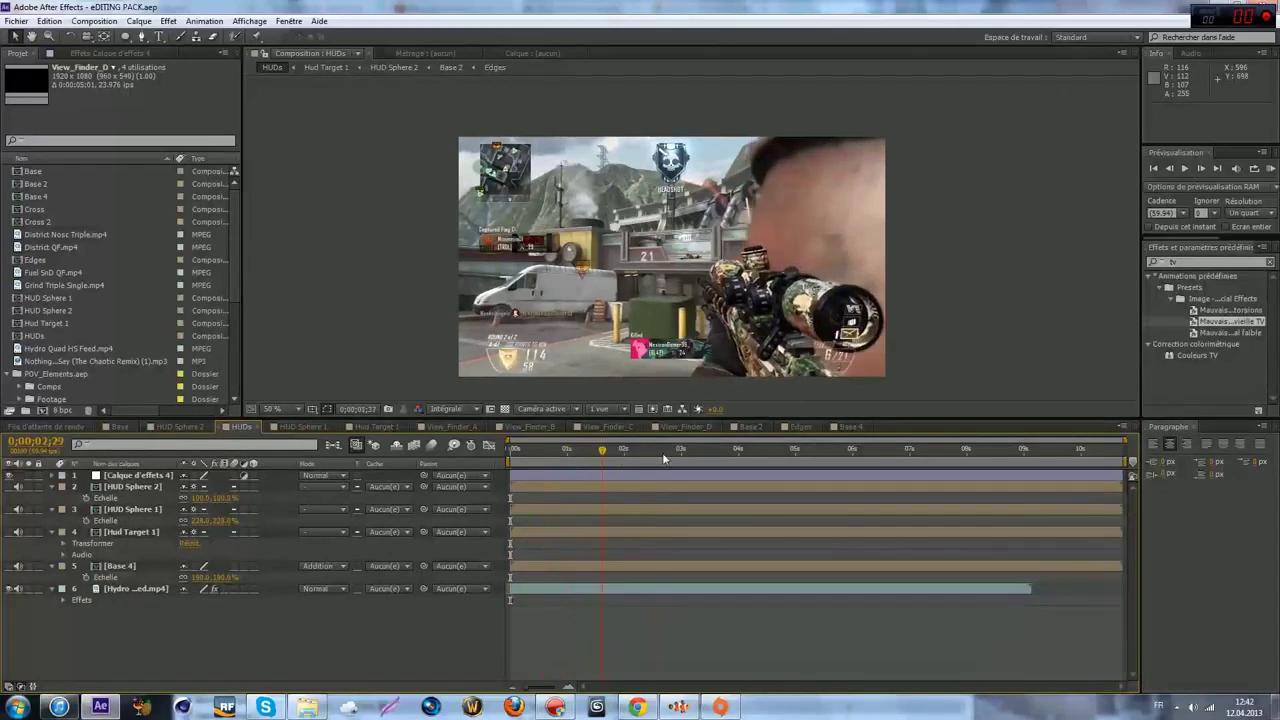
key("Home")
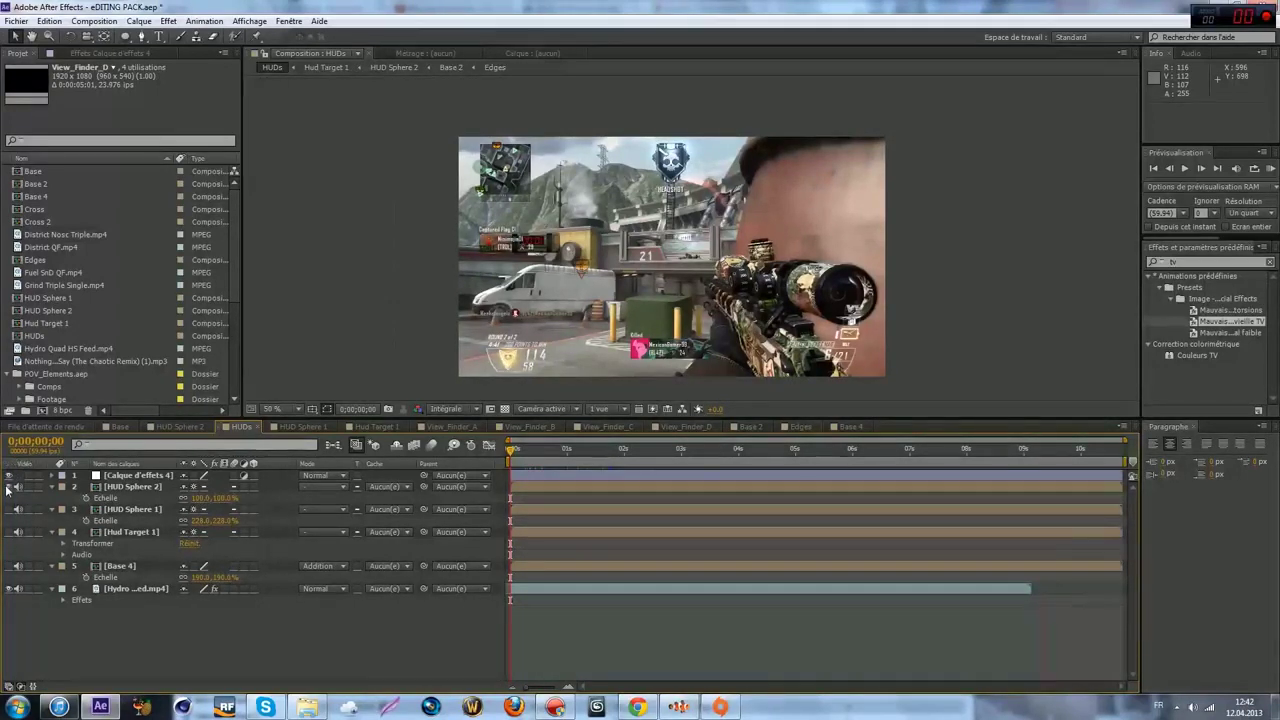
mouse_move(545, 452)
left_mouse_down()
mouse_move(517, 453)
mouse_move(543, 459)
left_mouse_up()
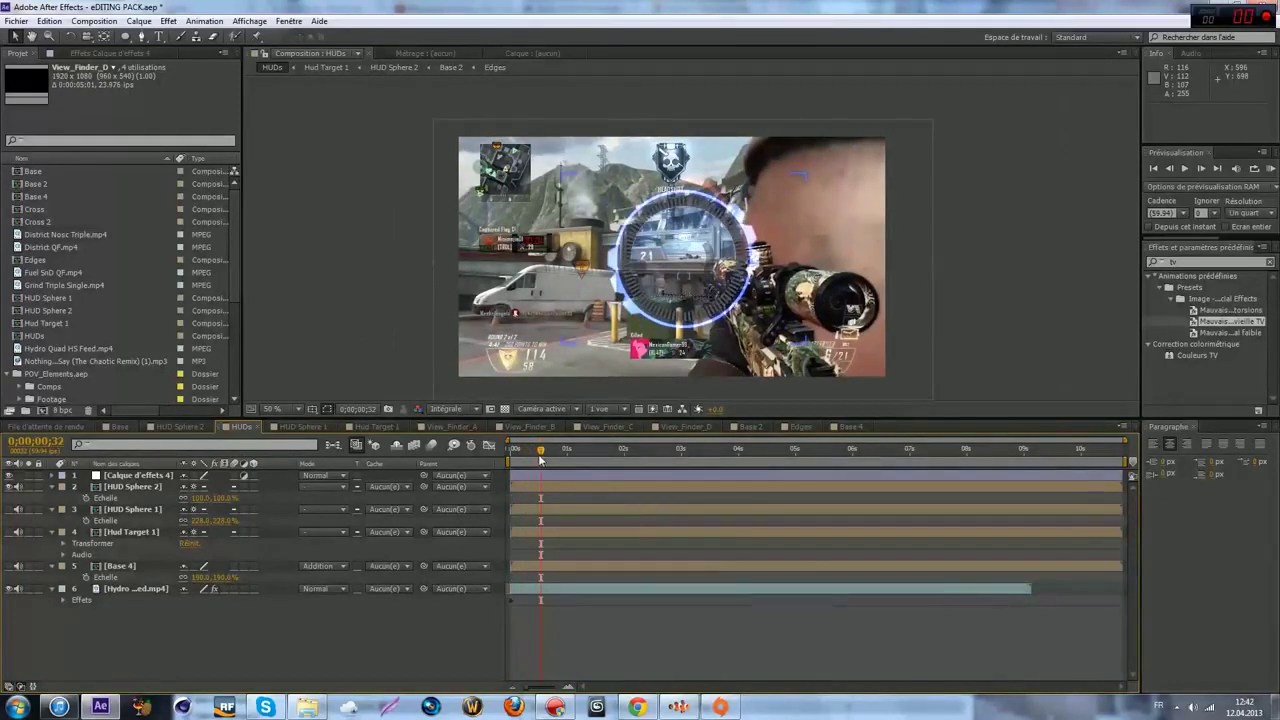
left_click(29, 487)
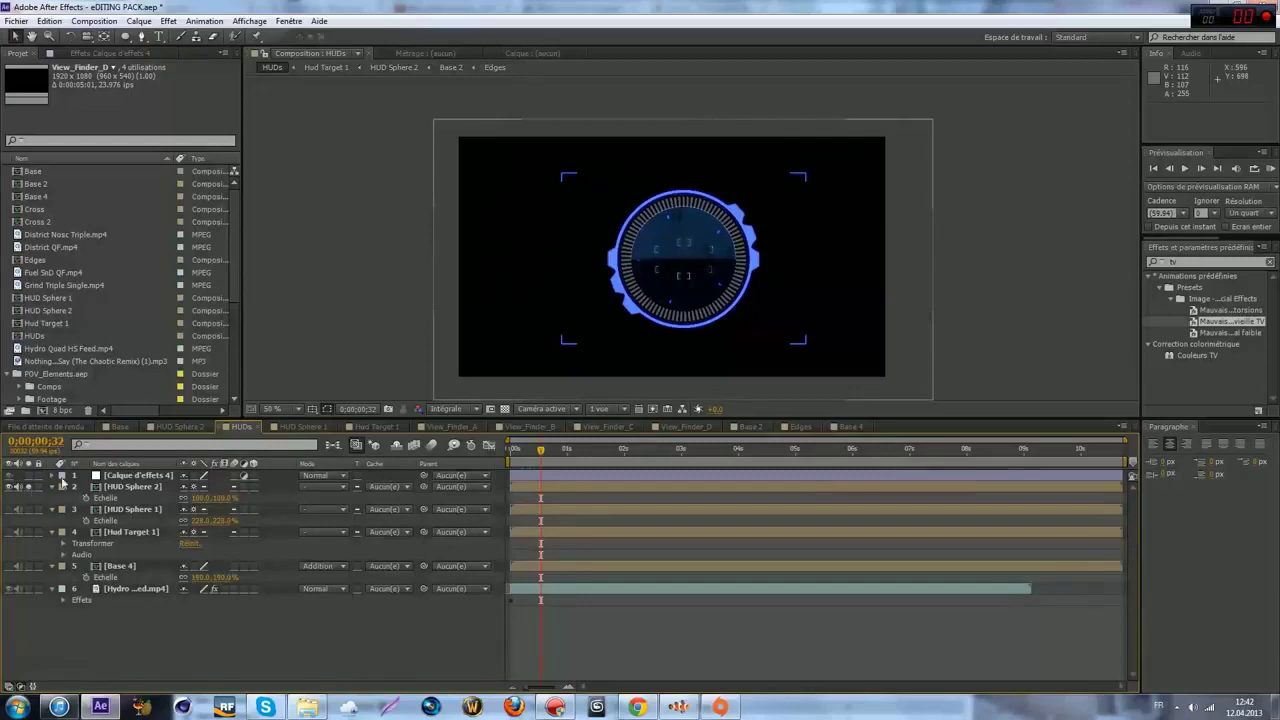
scroll(701, 304, "up", 1)
scroll(702, 307, "down", 1)
left_click_drag(703, 307, 665, 273)
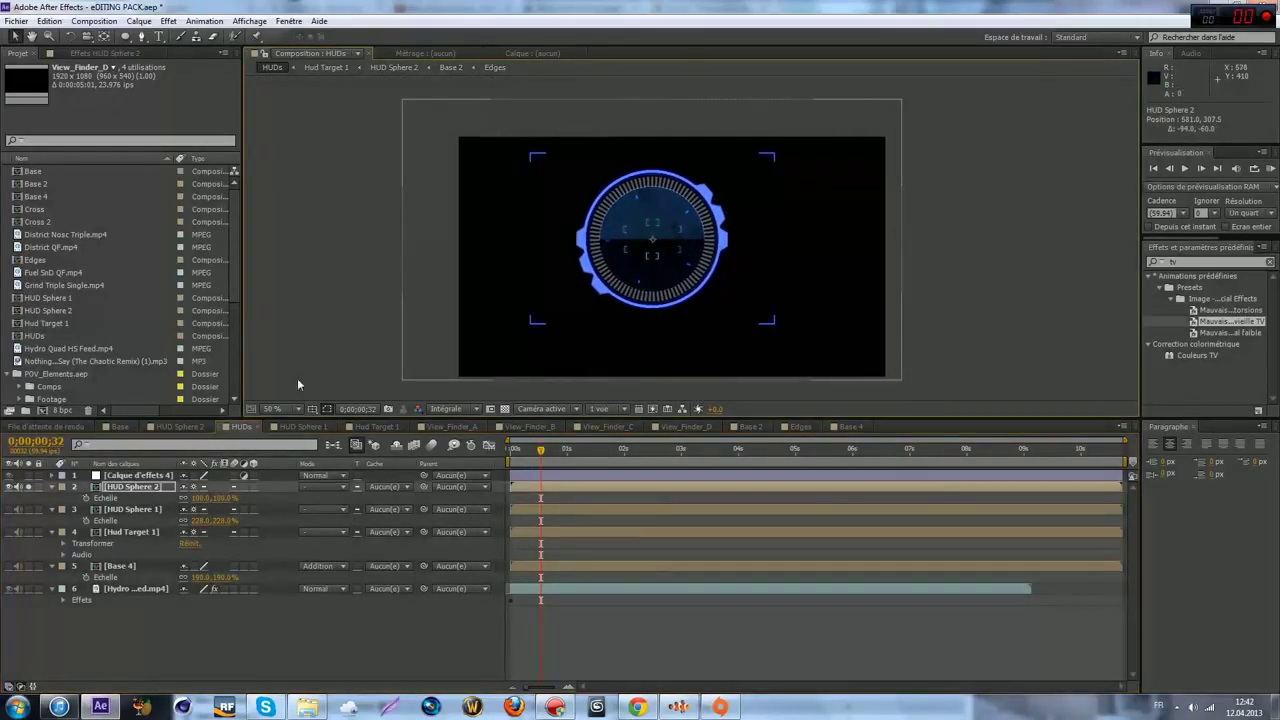
- Hide HUD Sphere 2 and end its solo, and show HUD Sphere 1 soloed with its Echelle reduced to 102%
left_click(14, 487)
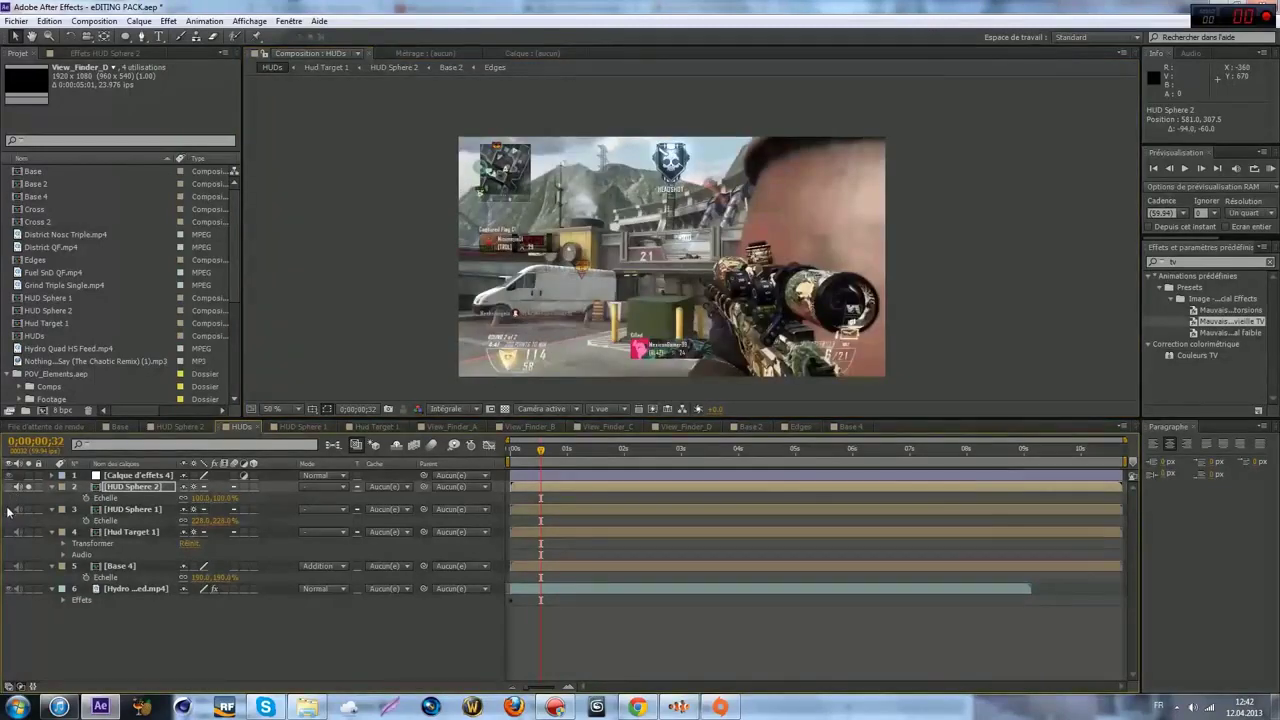
left_click(28, 487)
left_click(10, 510)
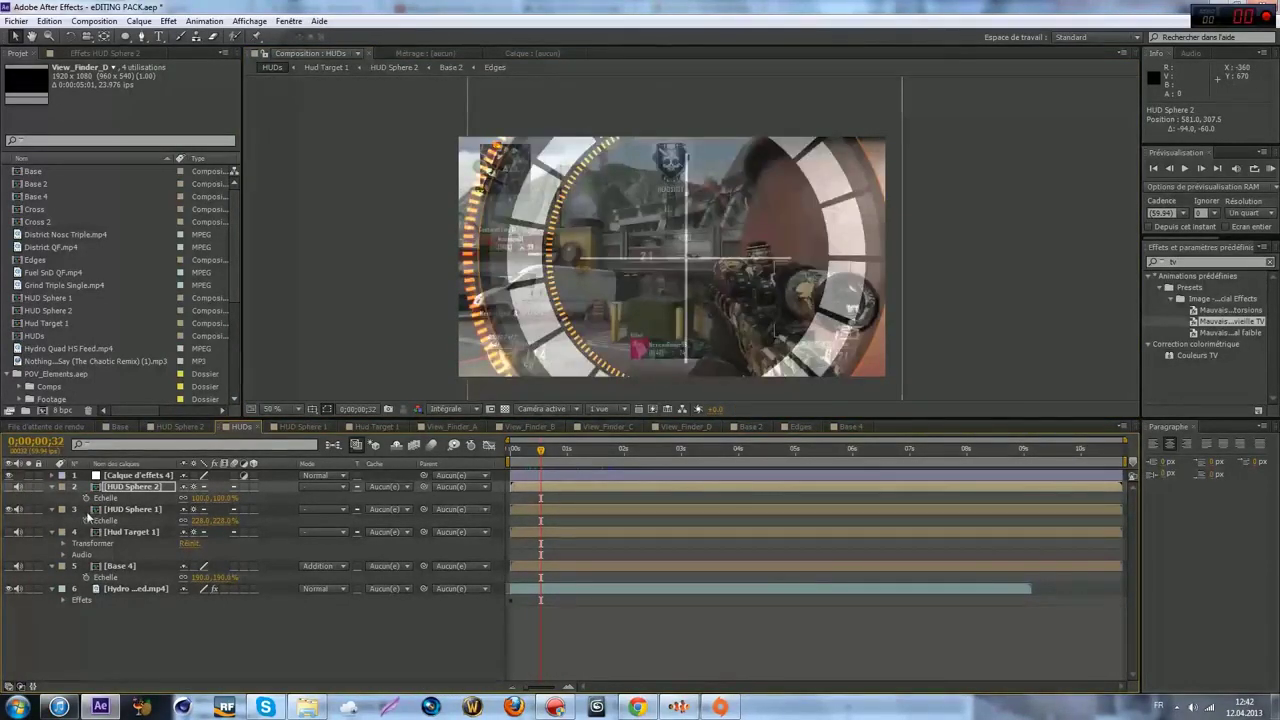
left_click(28, 510)
left_click_drag(202, 521, 80, 545)
- Hide HUD Sphere 1 and show Hud Target 1 soloed to examine its animation back to 0;00;00;25
left_click(9, 511)
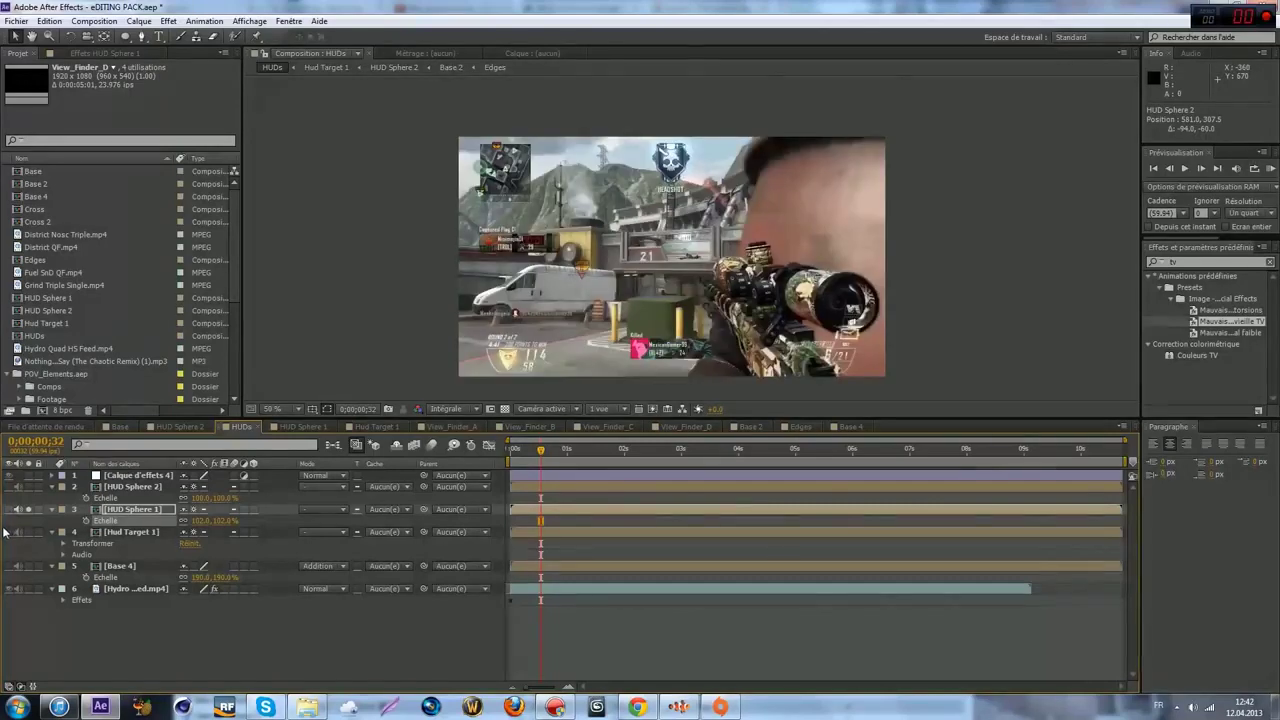
left_click(9, 511)
left_click(28, 511)
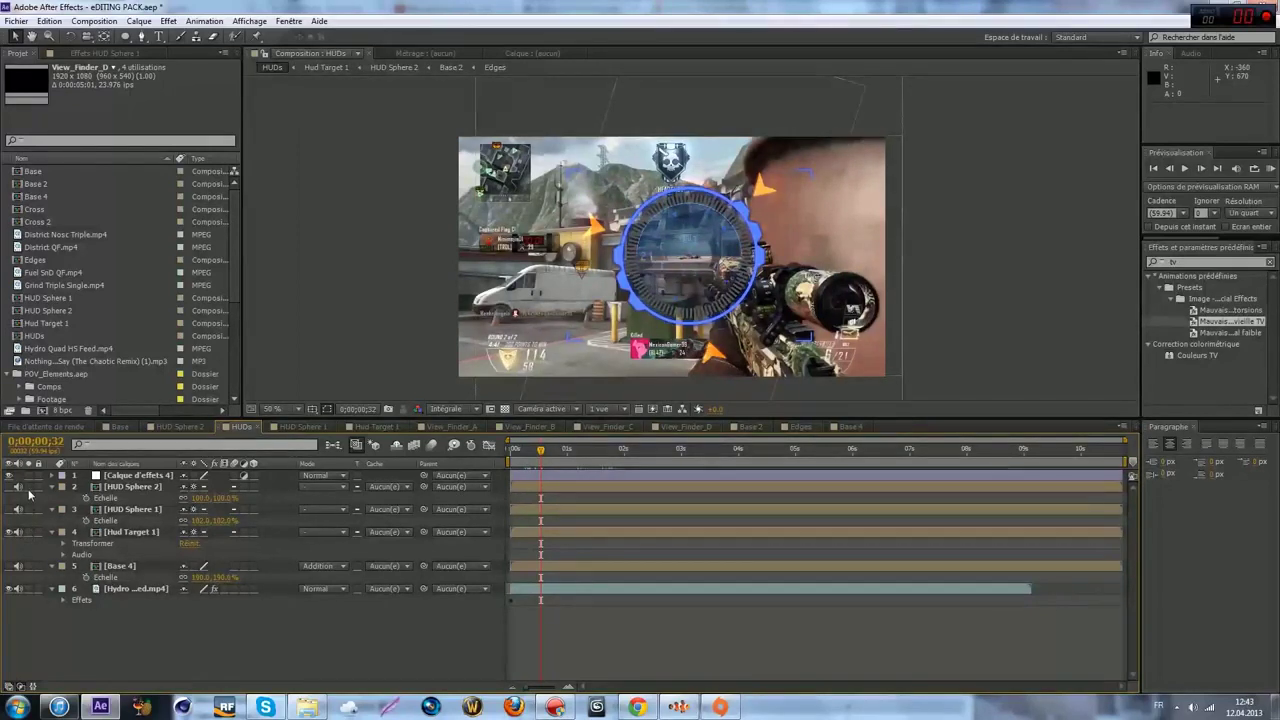
left_click(28, 534)
left_click(28, 534)
left_click(28, 534)
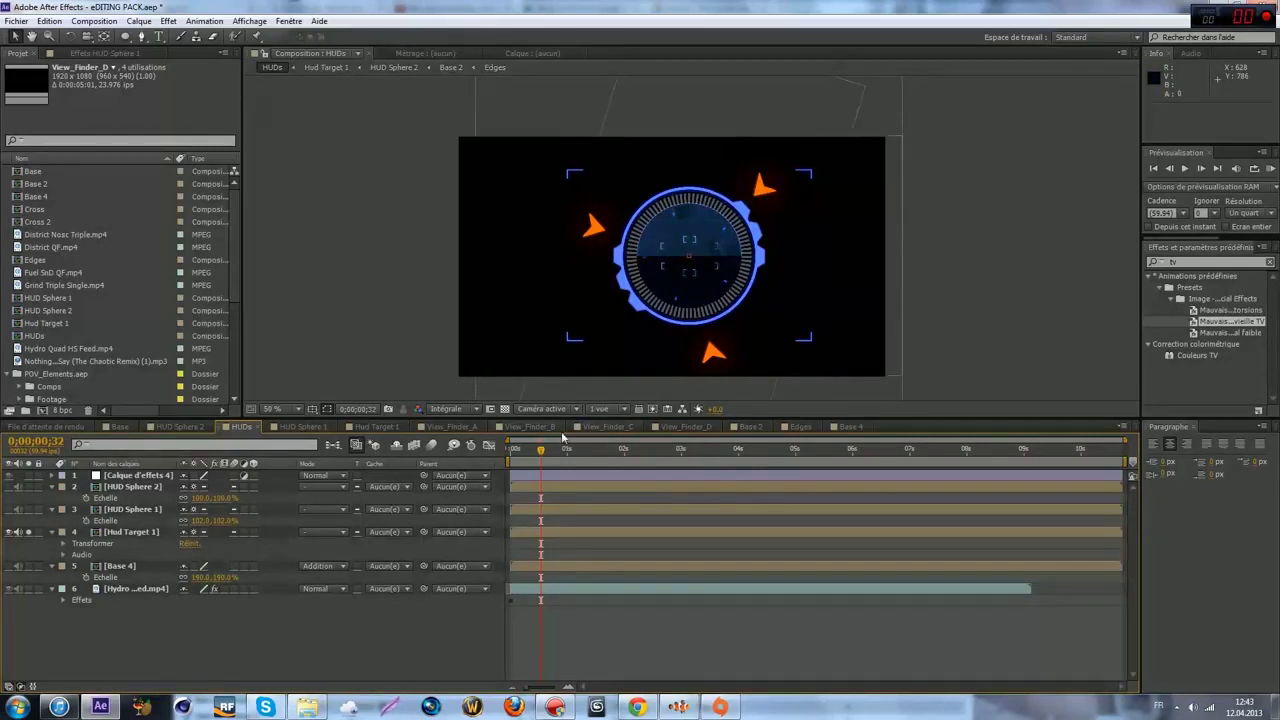
mouse_move(541, 451)
left_mouse_down()
mouse_move(565, 451)
mouse_move(534, 451)
left_mouse_up()
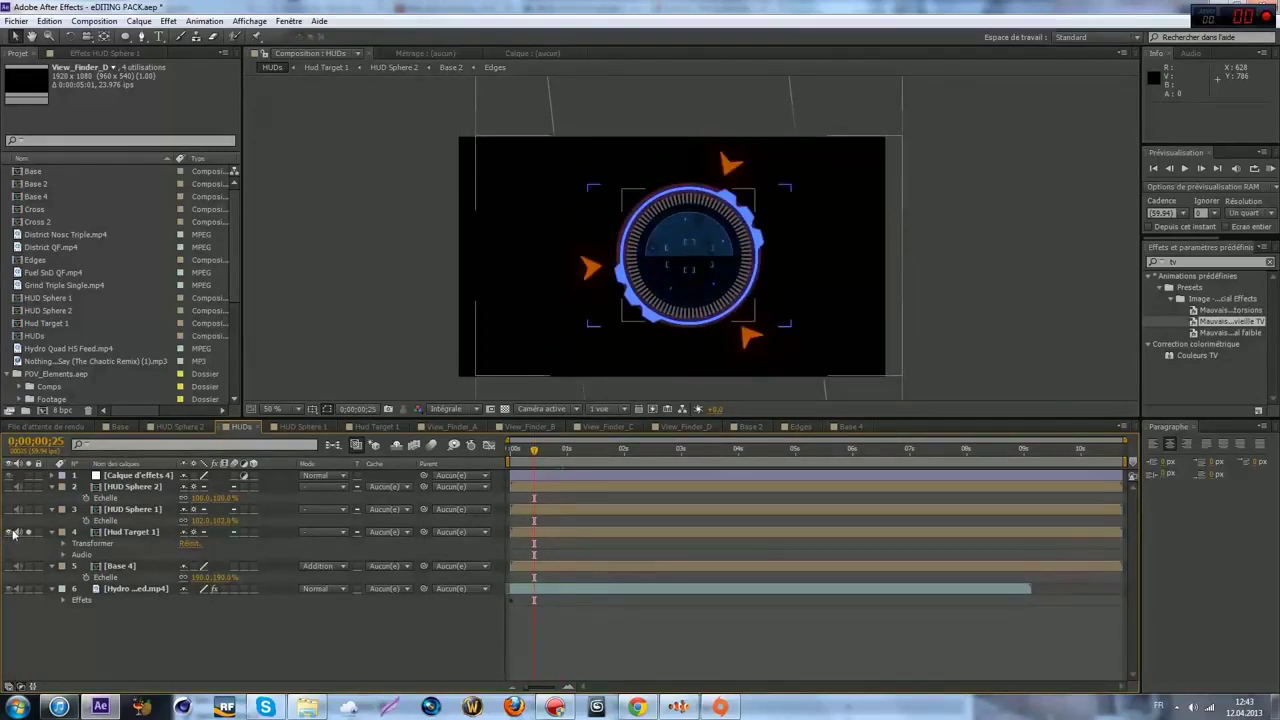
- Replace Hud Target 1 with the Base 4 layer in the view and move Base 4 to about 672, 346
left_click(28, 532)
left_click(8, 566)
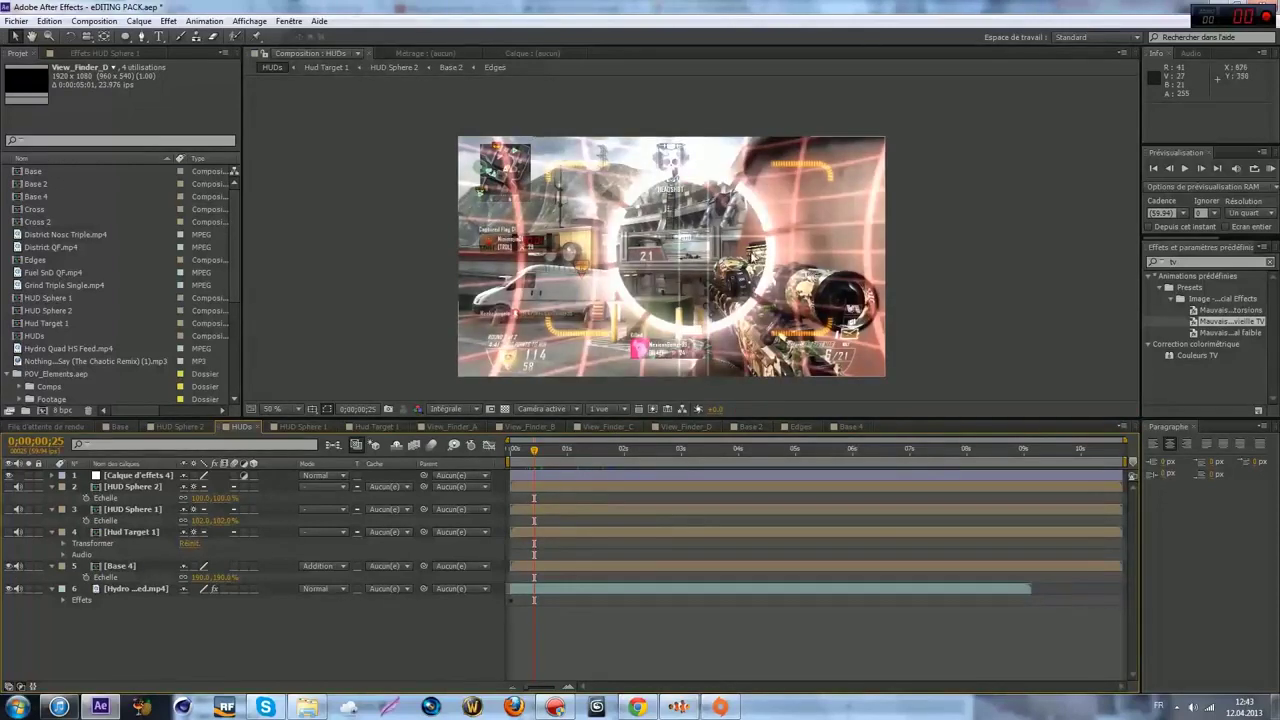
left_click_drag(760, 253, 749, 268)
key("ctrl+z")
left_click(514, 566)
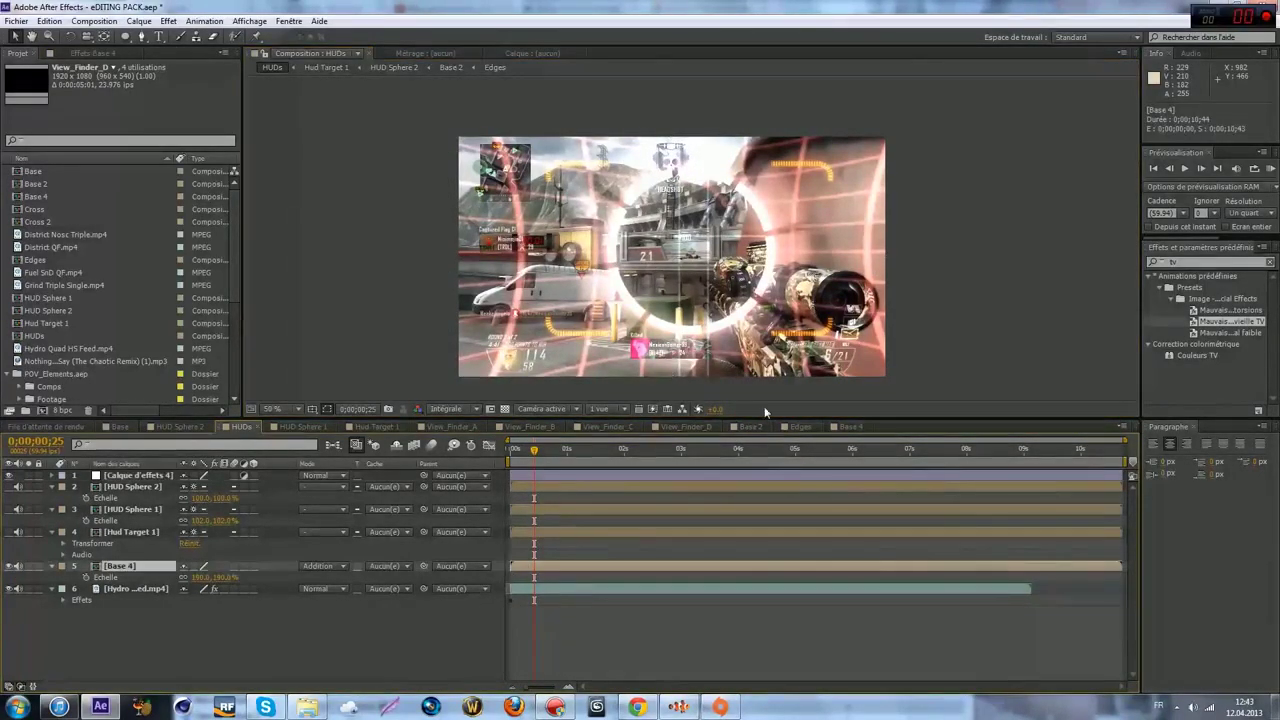
mouse_move(753, 284)
left_mouse_down()
mouse_move(746, 304)
mouse_move(806, 329)
mouse_move(912, 341)
mouse_move(735, 285)
mouse_move(755, 300)
left_mouse_up()
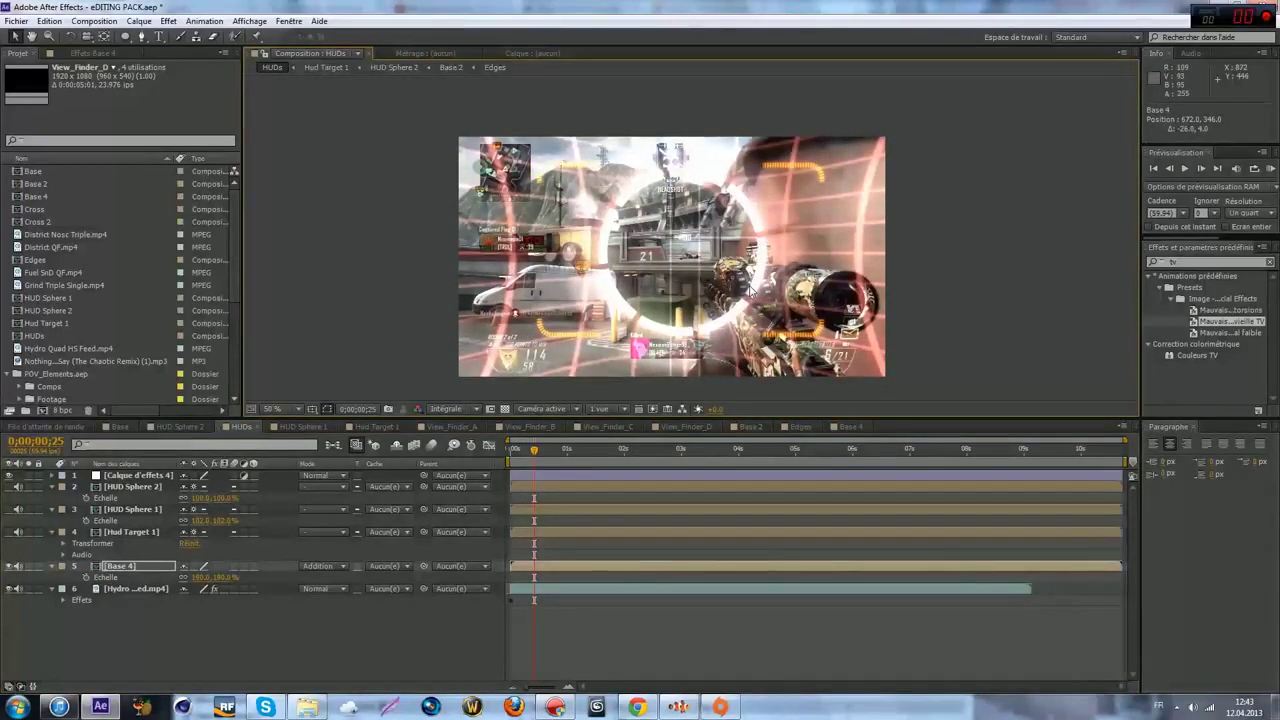